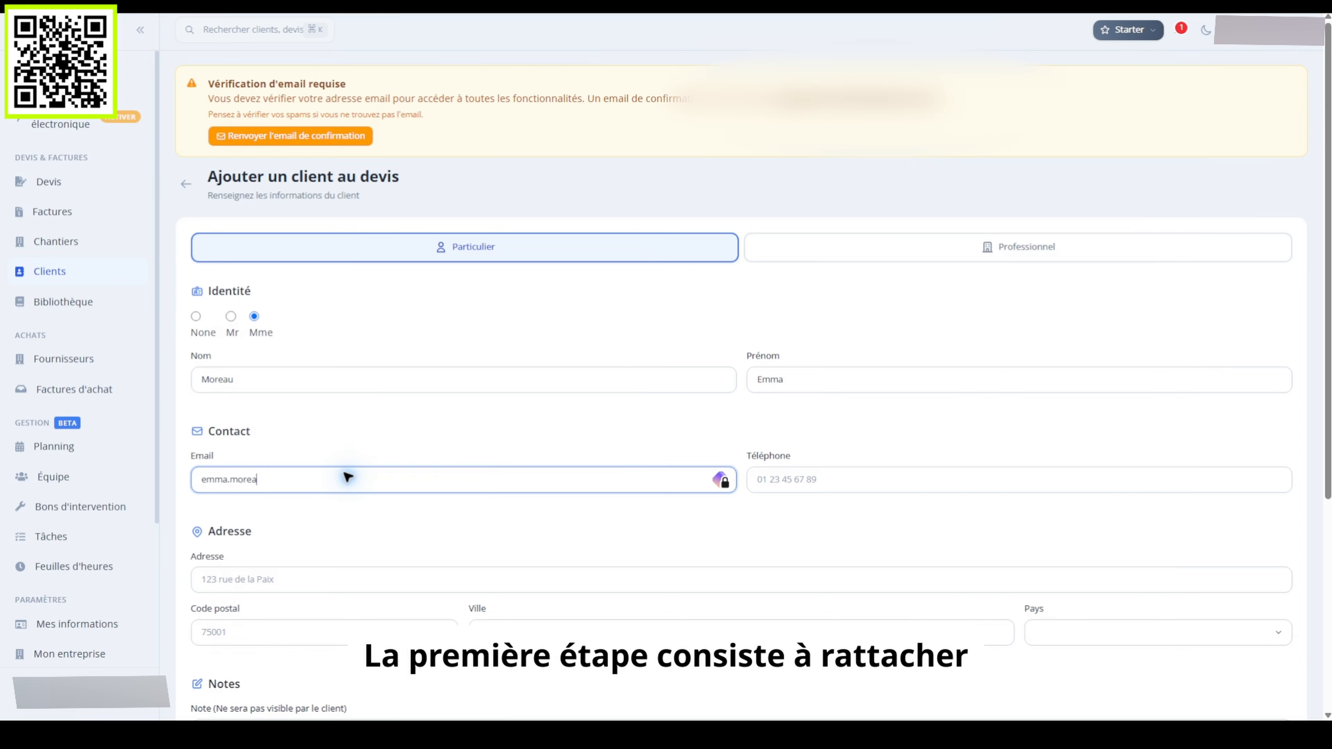
Finish the client's e-mail, enter their phone, street address, postal code and city, and select France
{"action": "type", "text": "ple.com"}
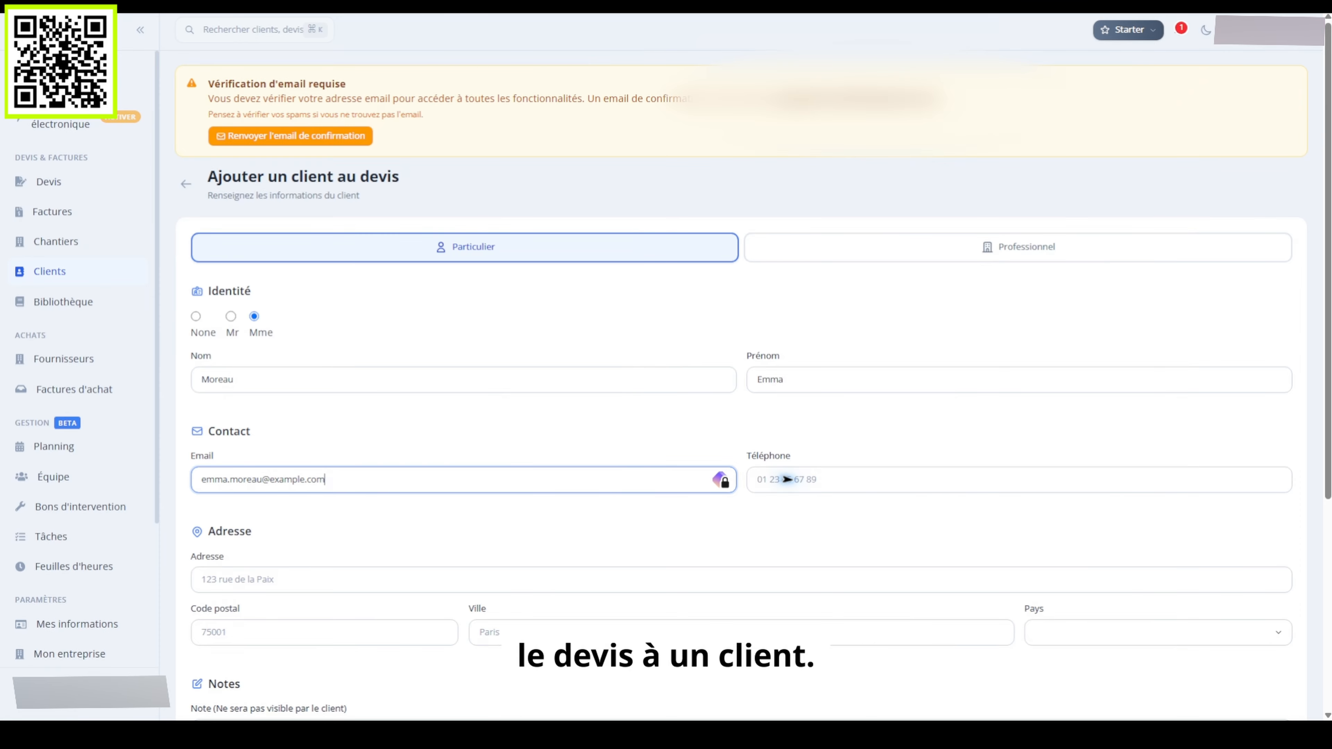
{"action": "left_click", "coordinate": [840, 477]}
{"action": "type", "text": "0633333333"}
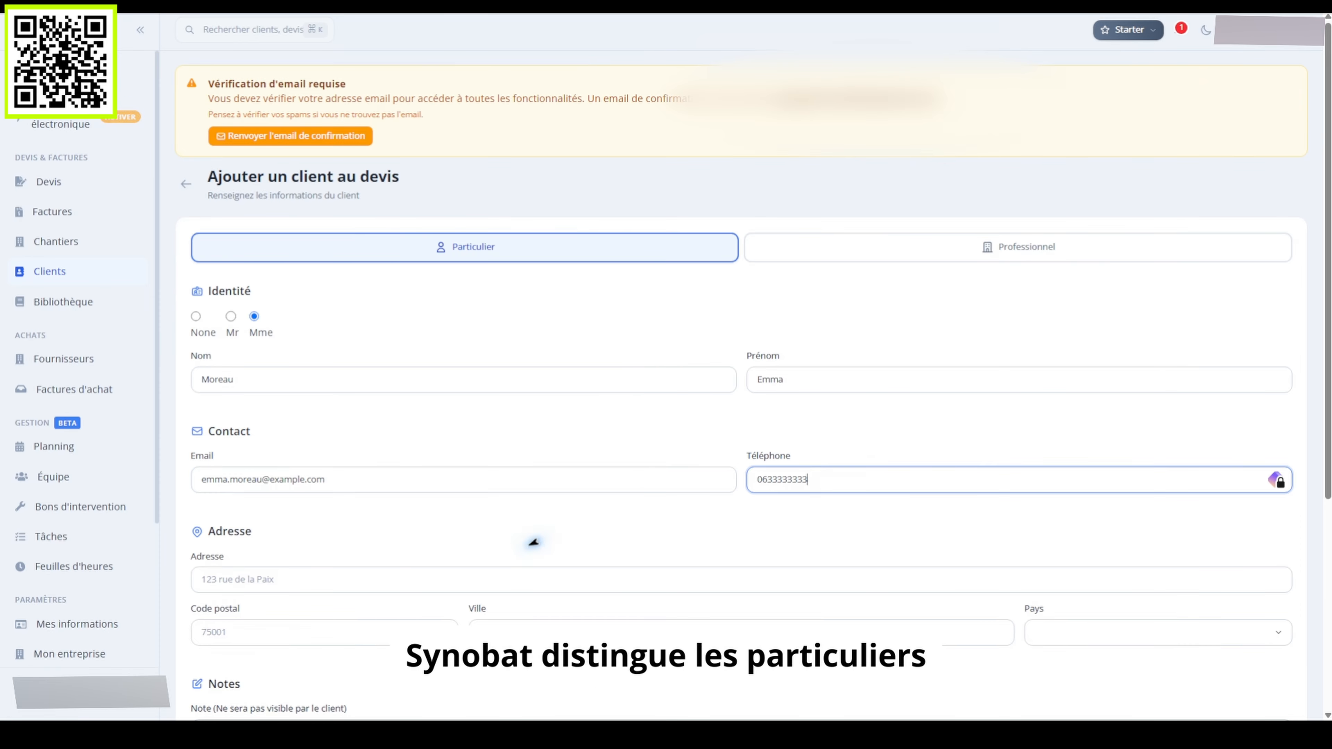
{"action": "left_click", "coordinate": [431, 577]}
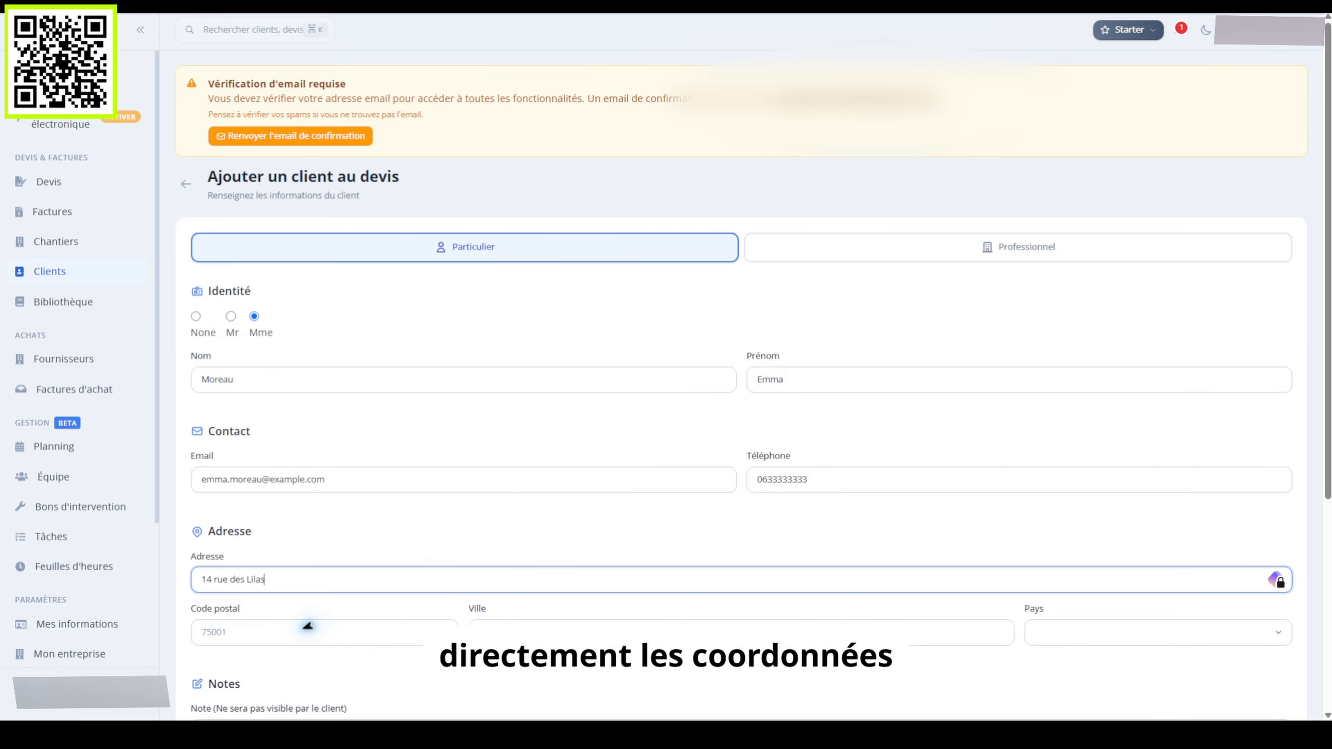
{"action": "left_click", "coordinate": [299, 626]}
{"action": "type", "text": "33000"}
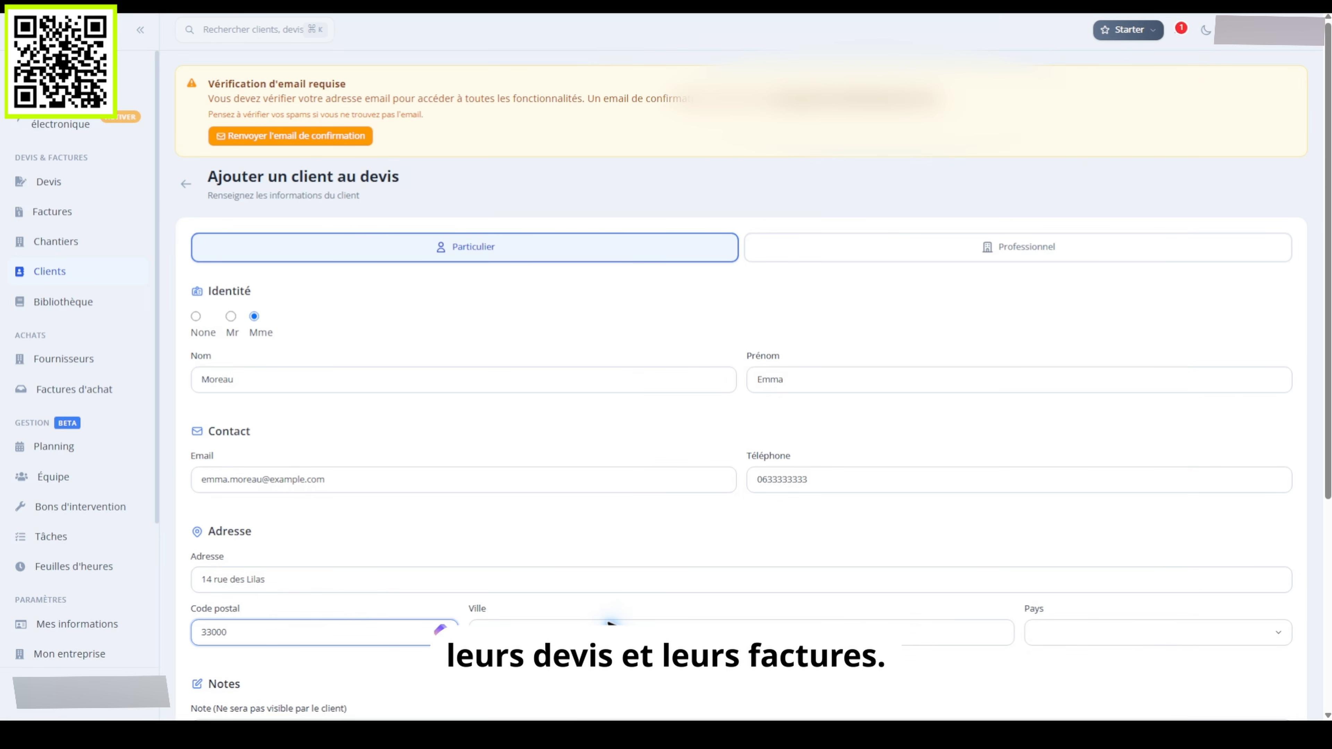
{"action": "left_click", "coordinate": [609, 623]}
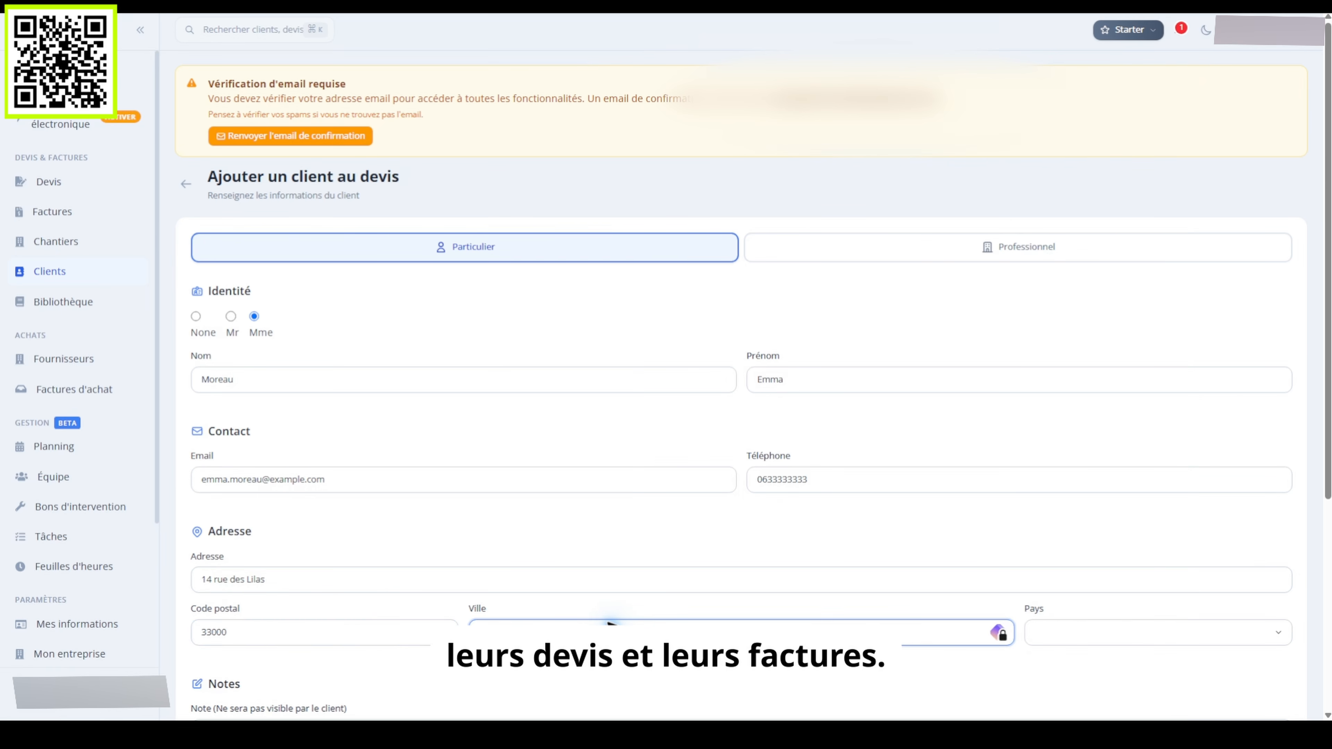
{"action": "left_click", "coordinate": [1118, 626]}
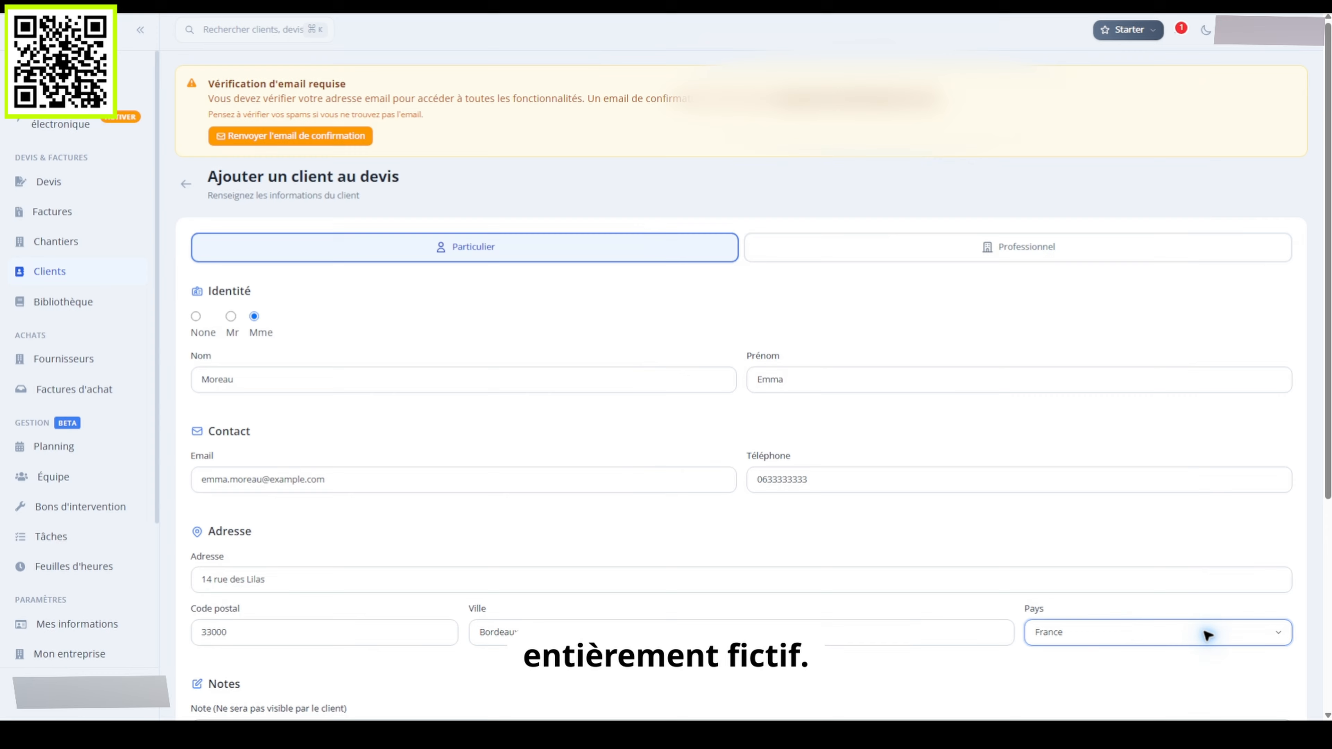
{"action": "scroll", "coordinate": [1206, 634], "scroll_direction": "down", "scroll_amount": 5}
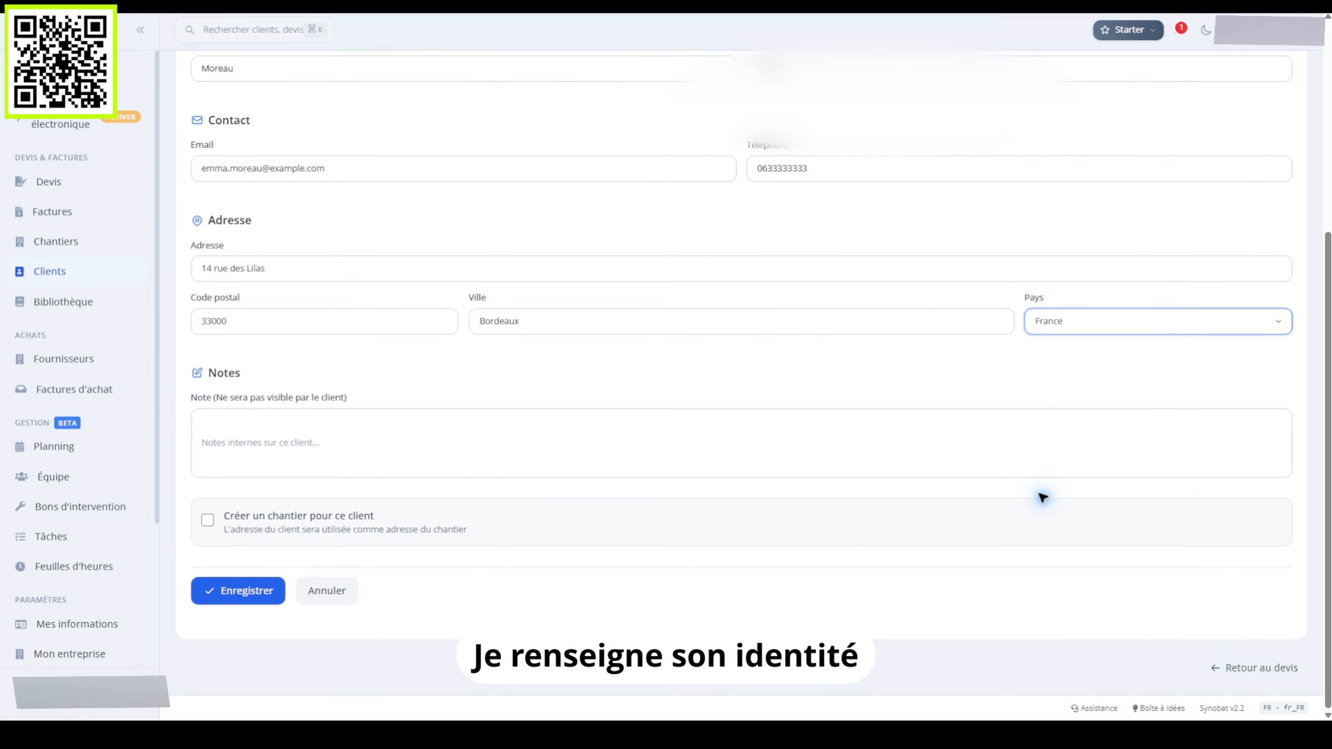
Add the note 'Client fictif pour la démonstration vidéo.' and enable creating a worksite for this client
{"action": "left_click", "coordinate": [693, 441]}
{"action": "type", "text": "Client fict"}
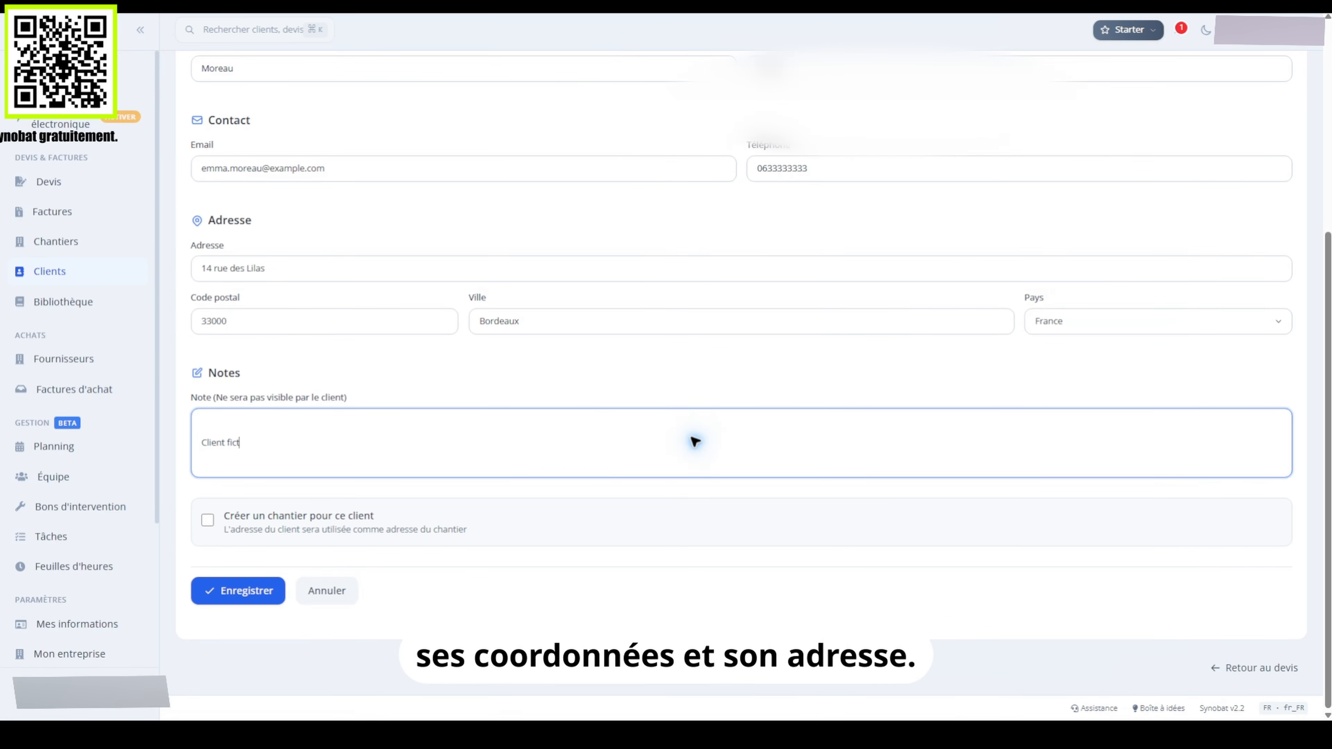
{"action": "type", "text": "if pour la démonstration vidéo."}
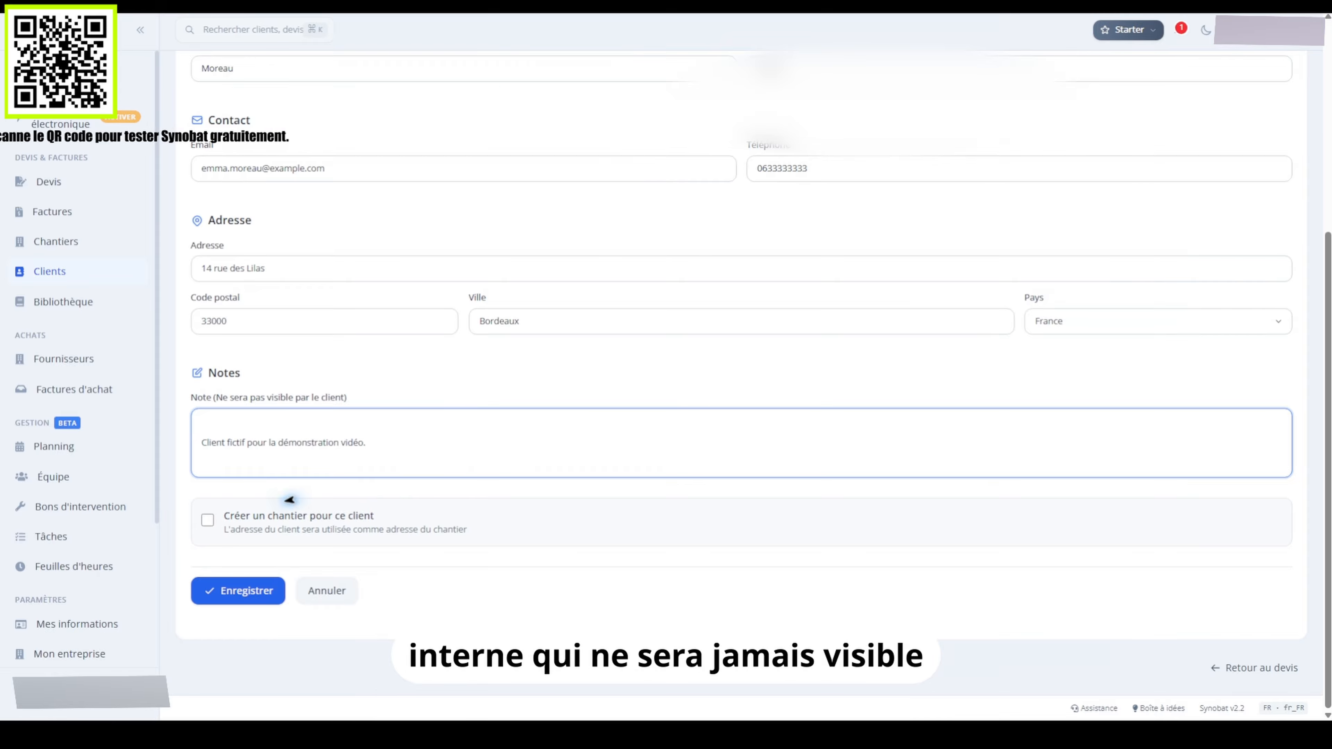
{"action": "left_click", "coordinate": [207, 519]}
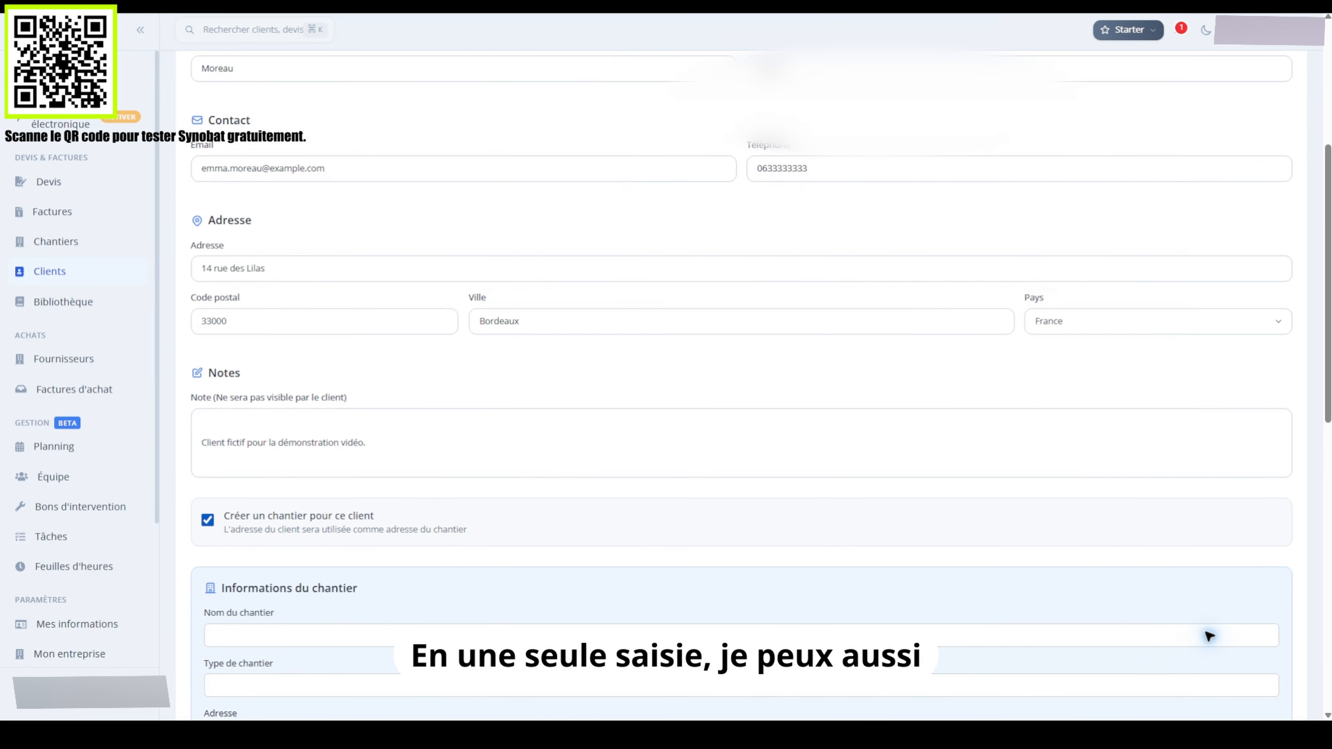
{"action": "scroll", "coordinate": [1208, 636], "scroll_direction": "down", "scroll_amount": 6}
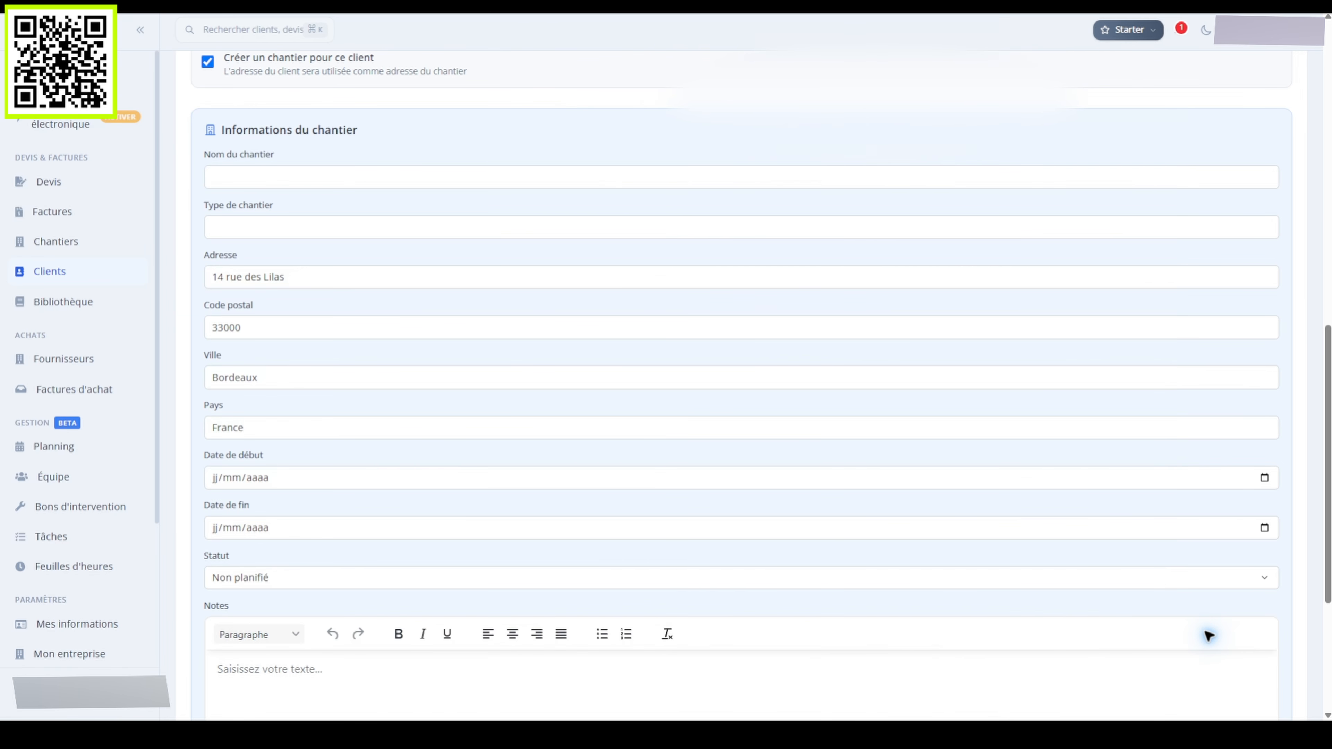
Name the worksite 'Rénovation complète d'une salle de bain' and enter its type starting 'Rén'
{"action": "left_click", "coordinate": [625, 176]}
{"action": "type", "text": "Rénovation complè"}
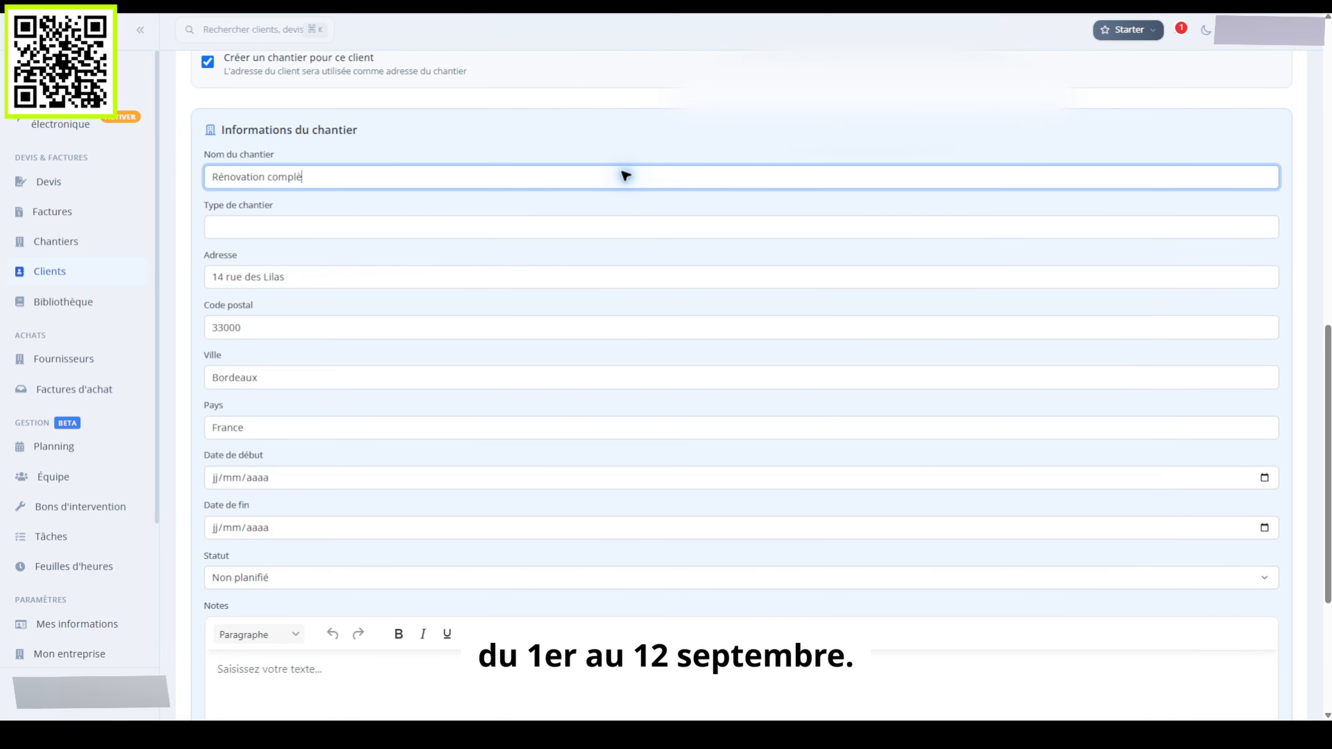
{"action": "type", "text": "te d'une salle de bain"}
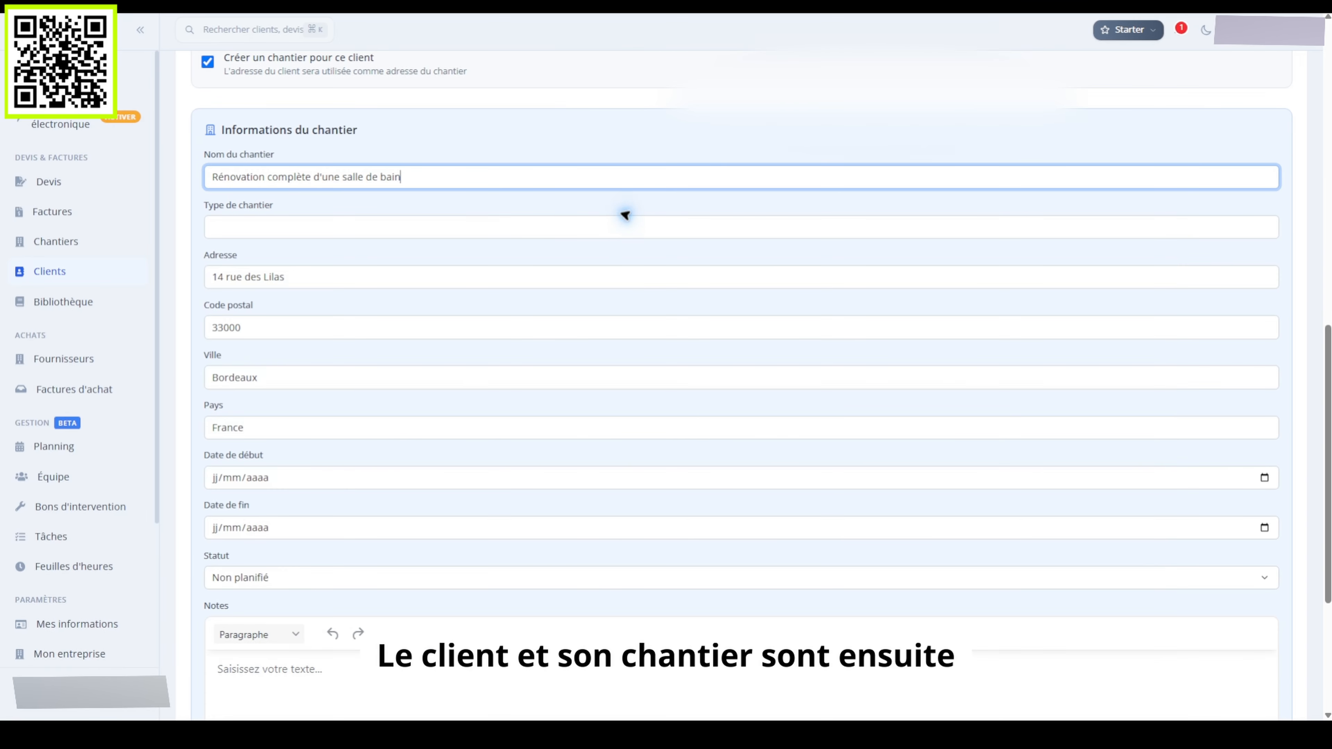
{"action": "left_click", "coordinate": [624, 226]}
{"action": "type", "text": "Rénovation intérieure"}
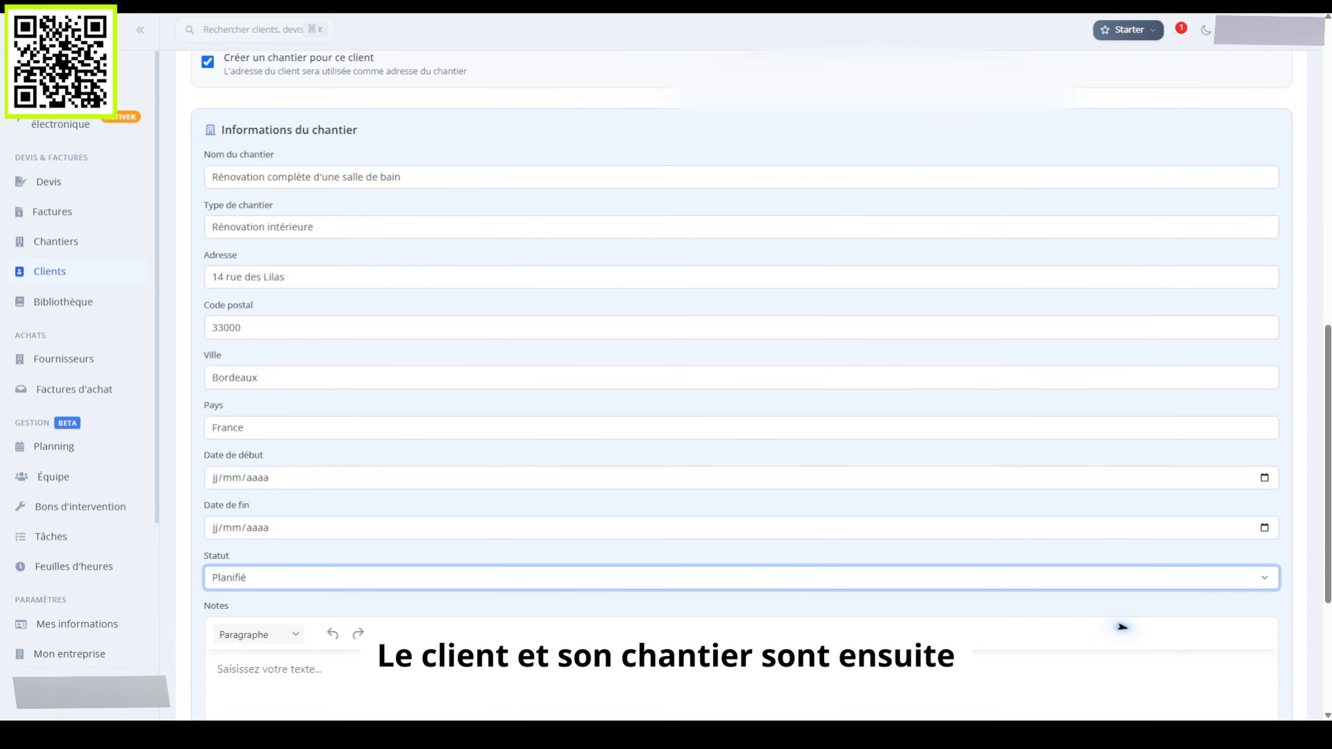
{"action": "scroll", "coordinate": [1209, 636], "scroll_direction": "down", "scroll_amount": 5}
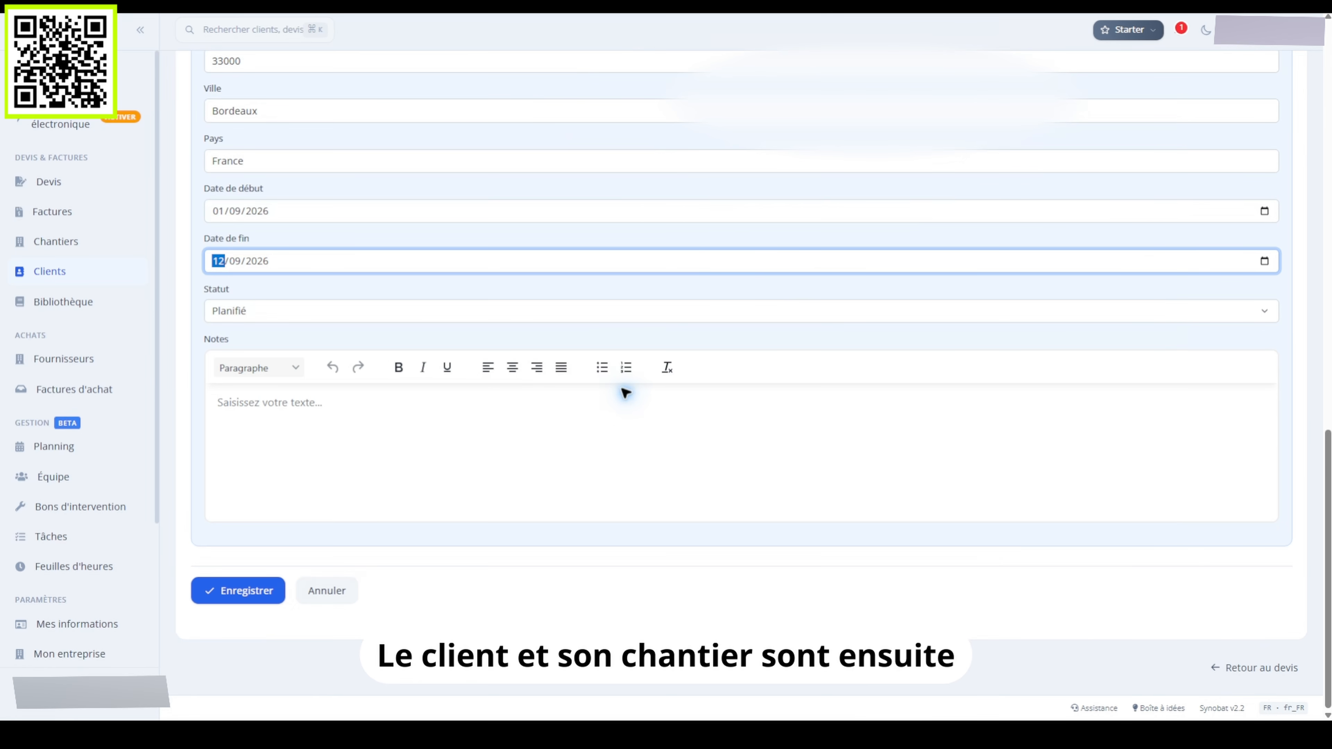
Save the client and worksite, then title the quote 'Rénovation complète d'une salle de bain'
{"action": "left_click", "coordinate": [232, 590]}
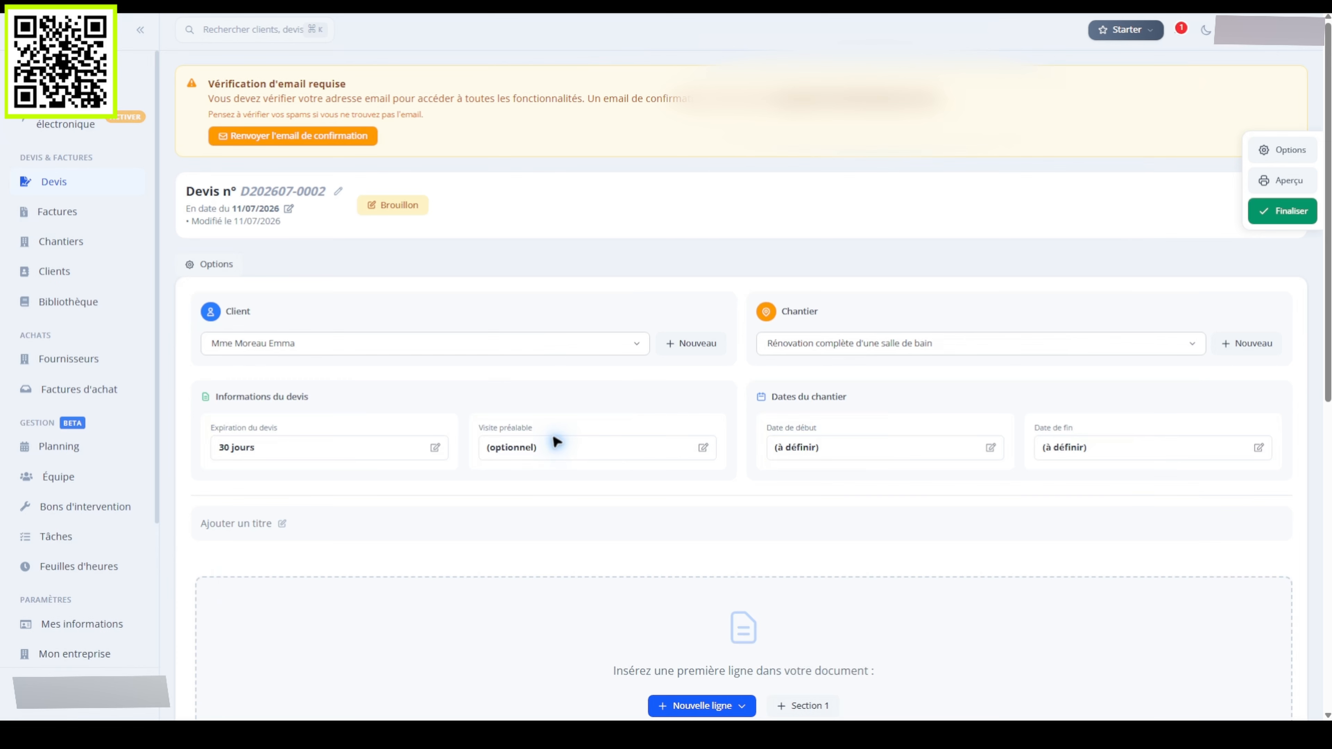
{"action": "left_click", "coordinate": [276, 519]}
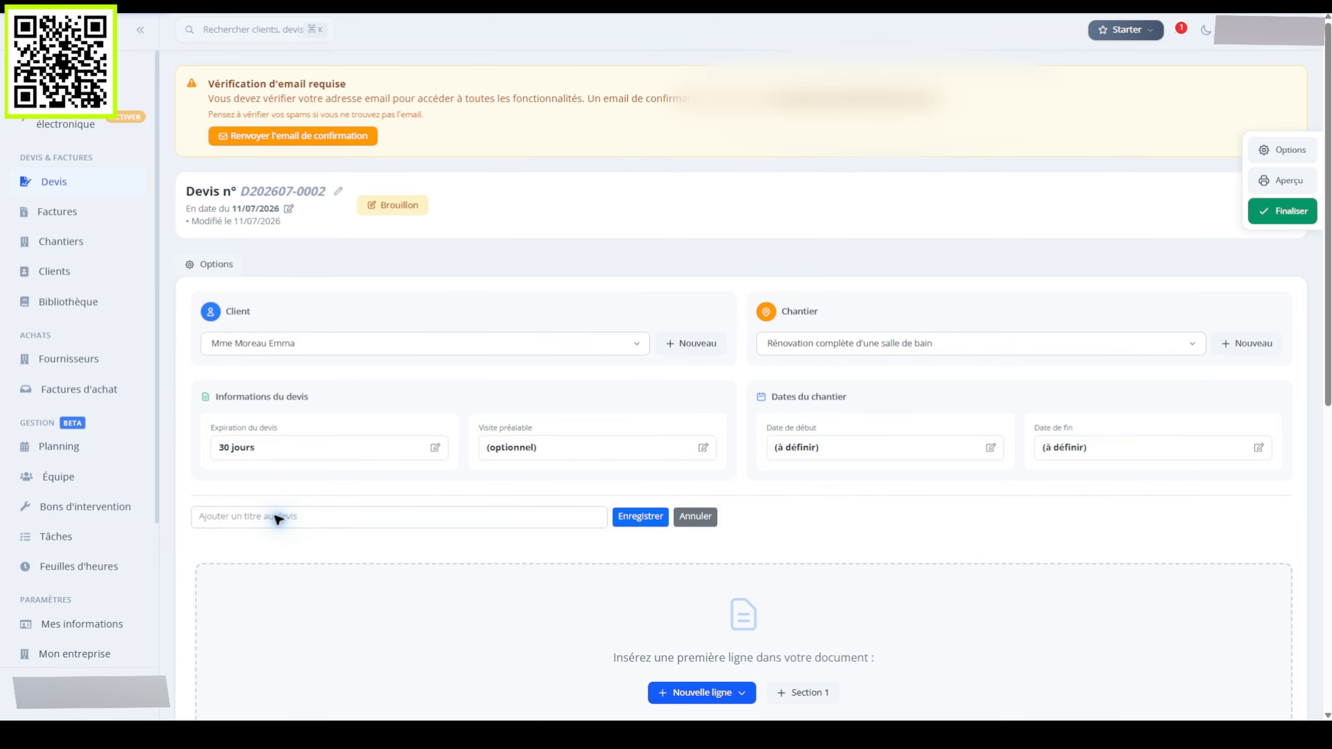
{"action": "type", "text": "Rénovation compl"}
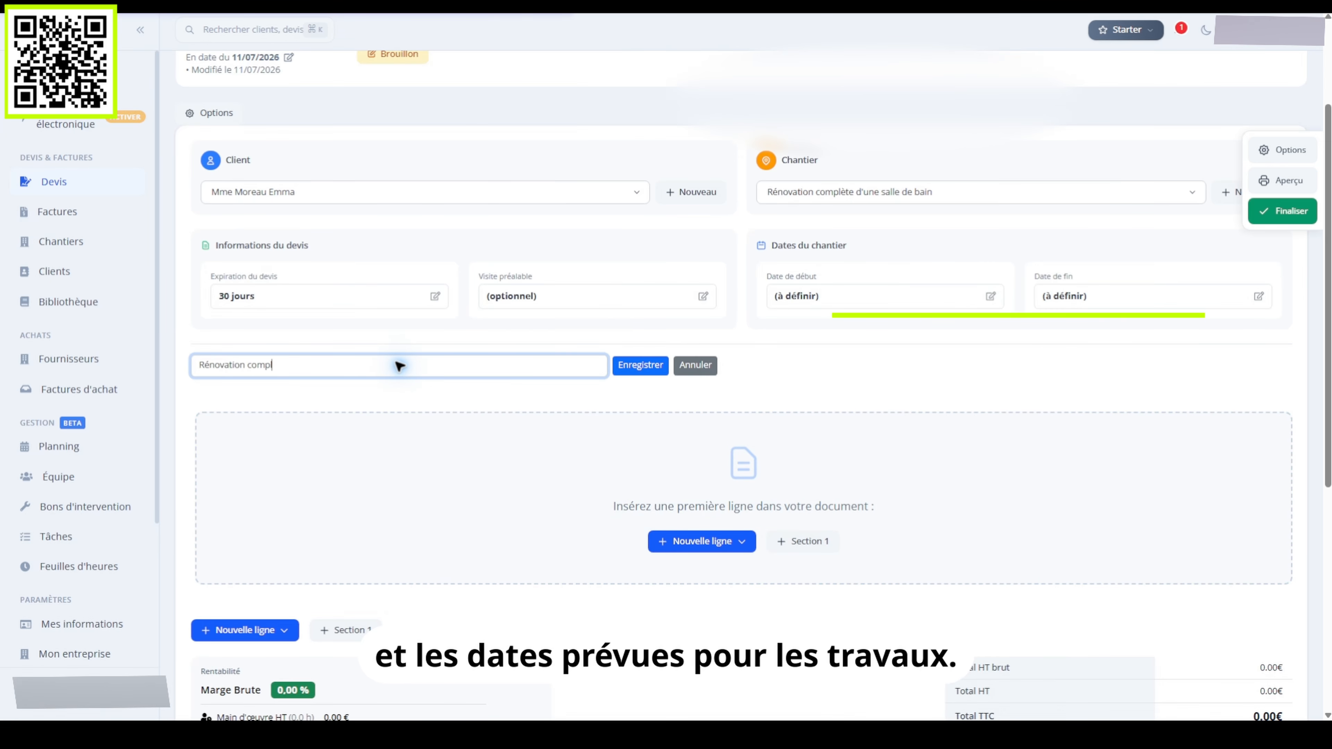
{"action": "type", "text": "ète d'une salle de bai"}
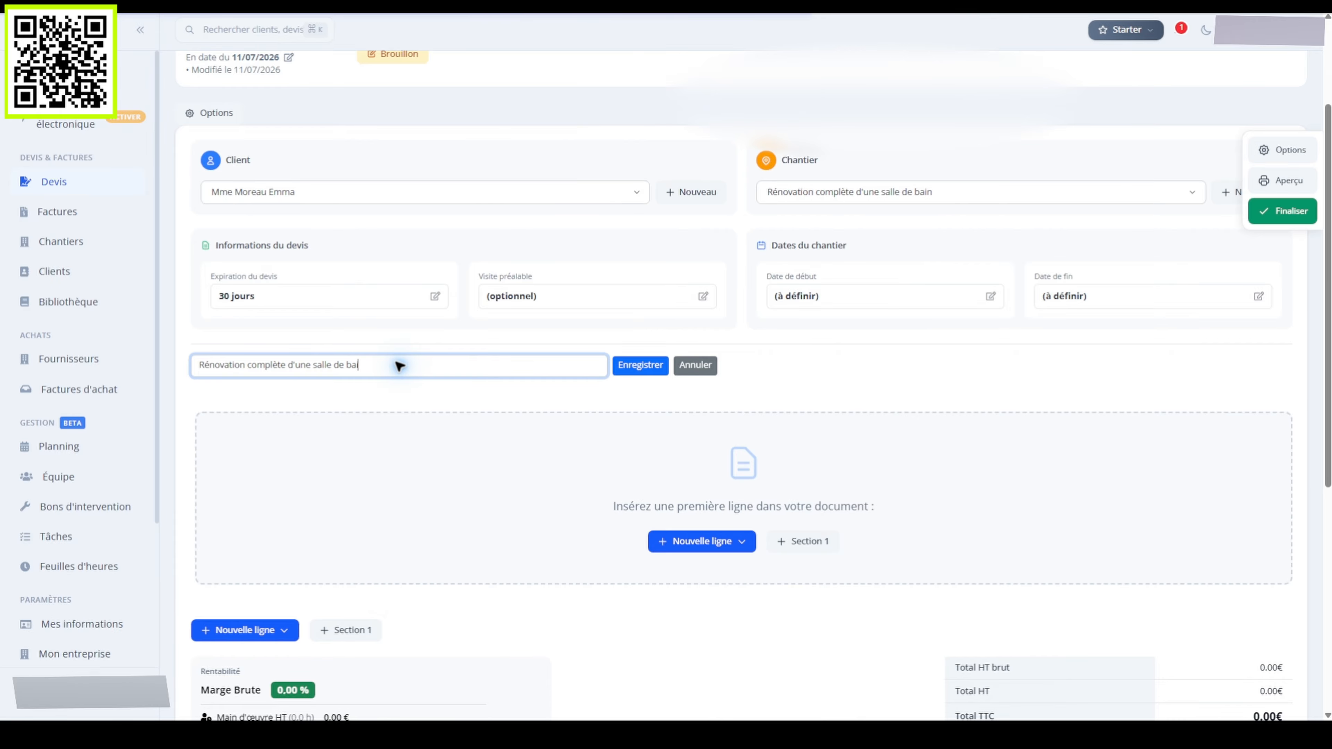
{"action": "type", "text": "n"}
{"action": "left_click", "coordinate": [639, 364]}
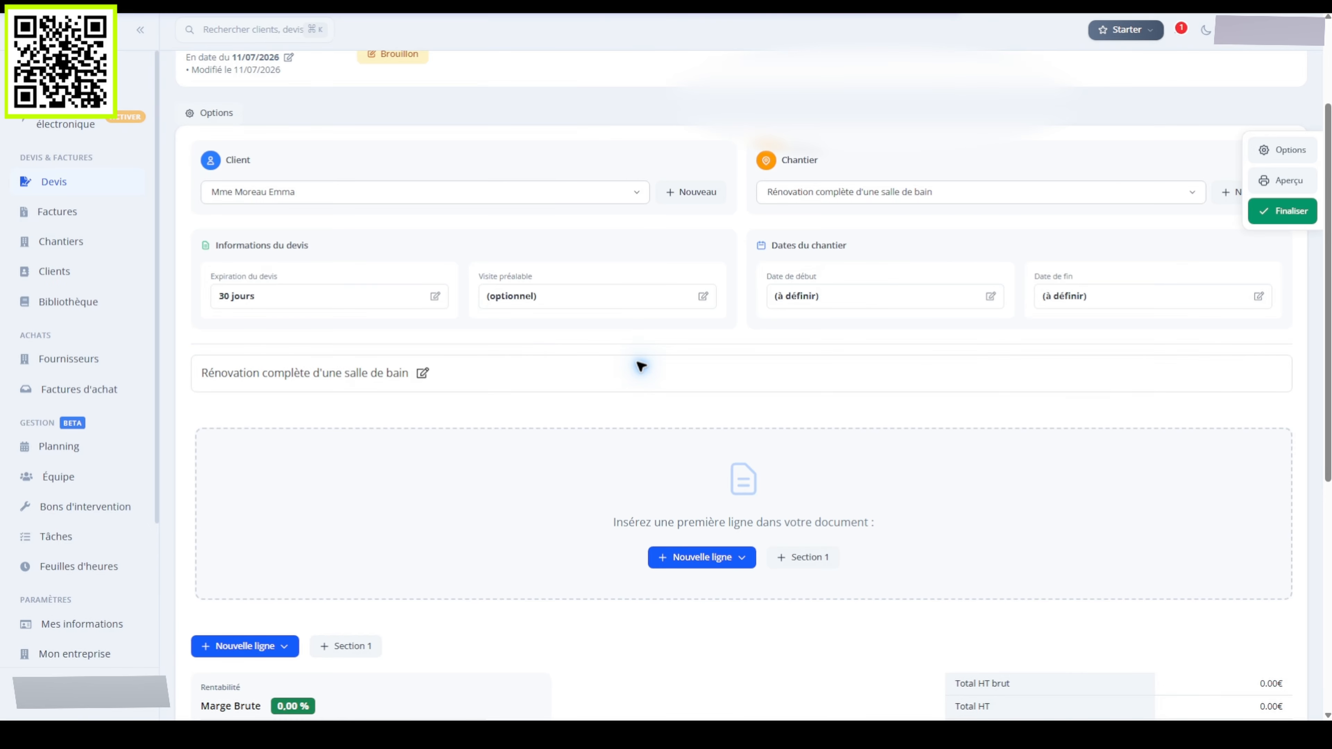
Set the preliminary visit to 20/07/2026 and the works dates to 01/09/2026–12/09/2026
{"action": "scroll", "coordinate": [701, 398], "scroll_direction": "up", "scroll_amount": 1}
{"action": "left_click", "coordinate": [705, 366]}
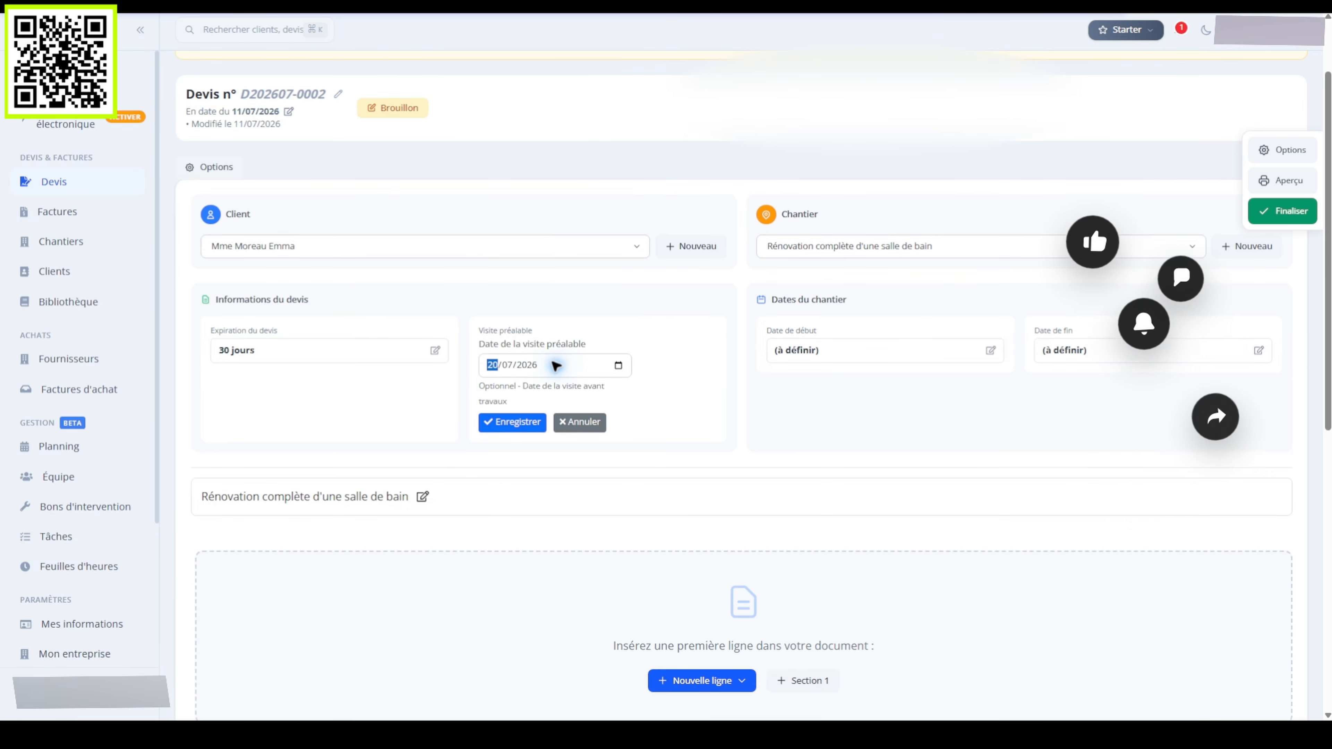
{"action": "left_click", "coordinate": [512, 421]}
{"action": "left_click", "coordinate": [990, 350]}
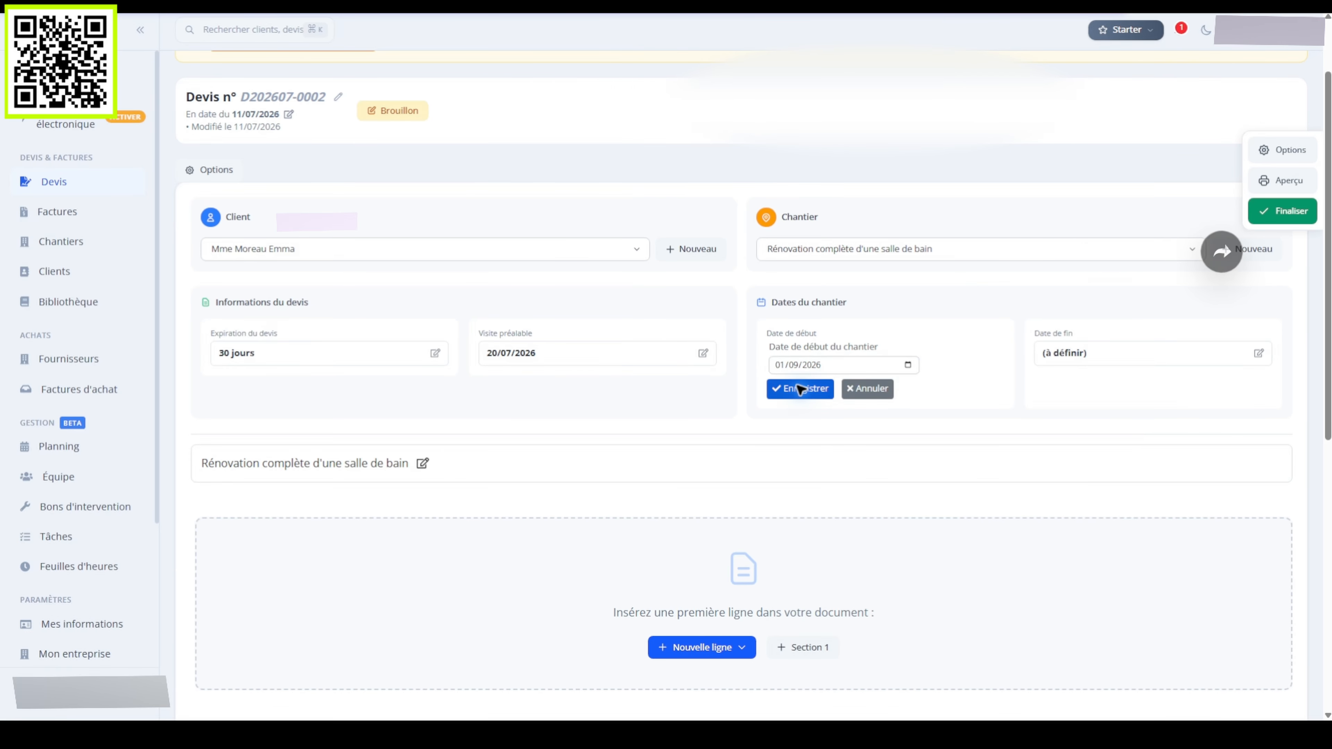
{"action": "left_click", "coordinate": [799, 388]}
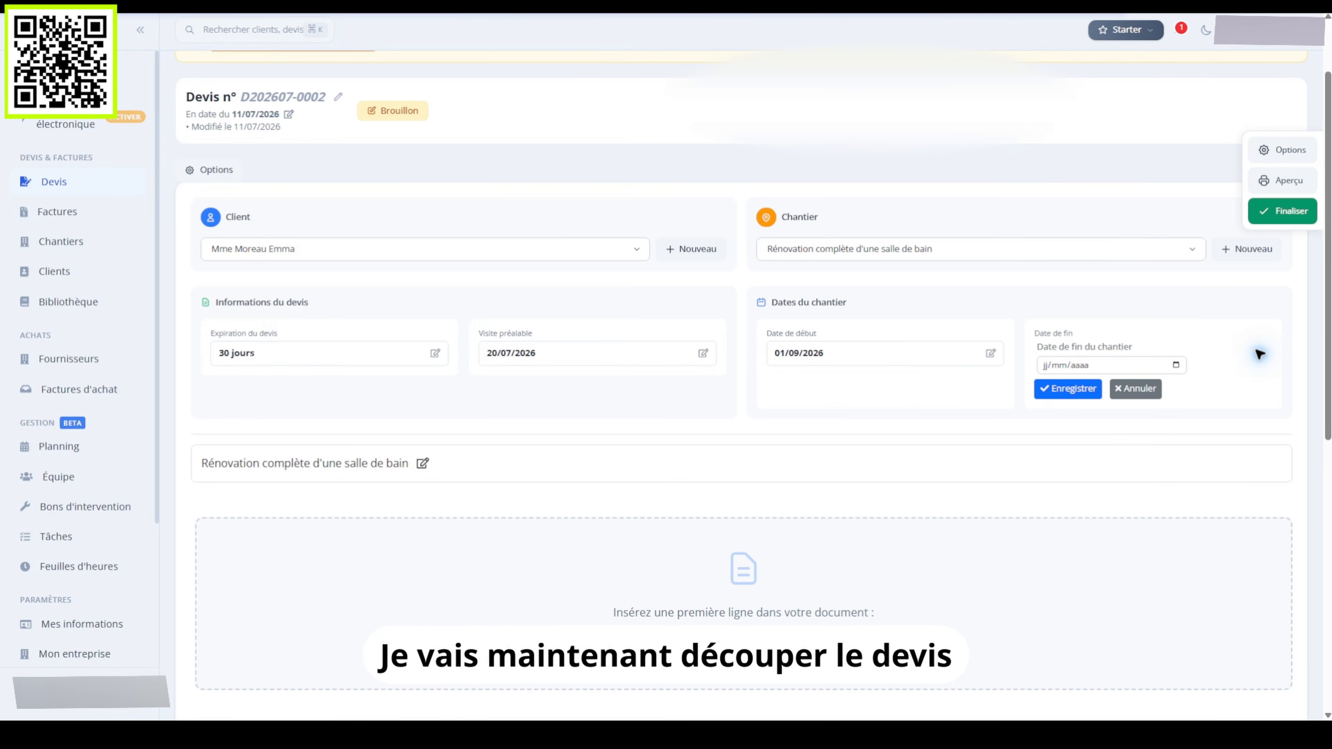
{"action": "left_click", "coordinate": [1111, 364]}
{"action": "left_click", "coordinate": [1068, 389]}
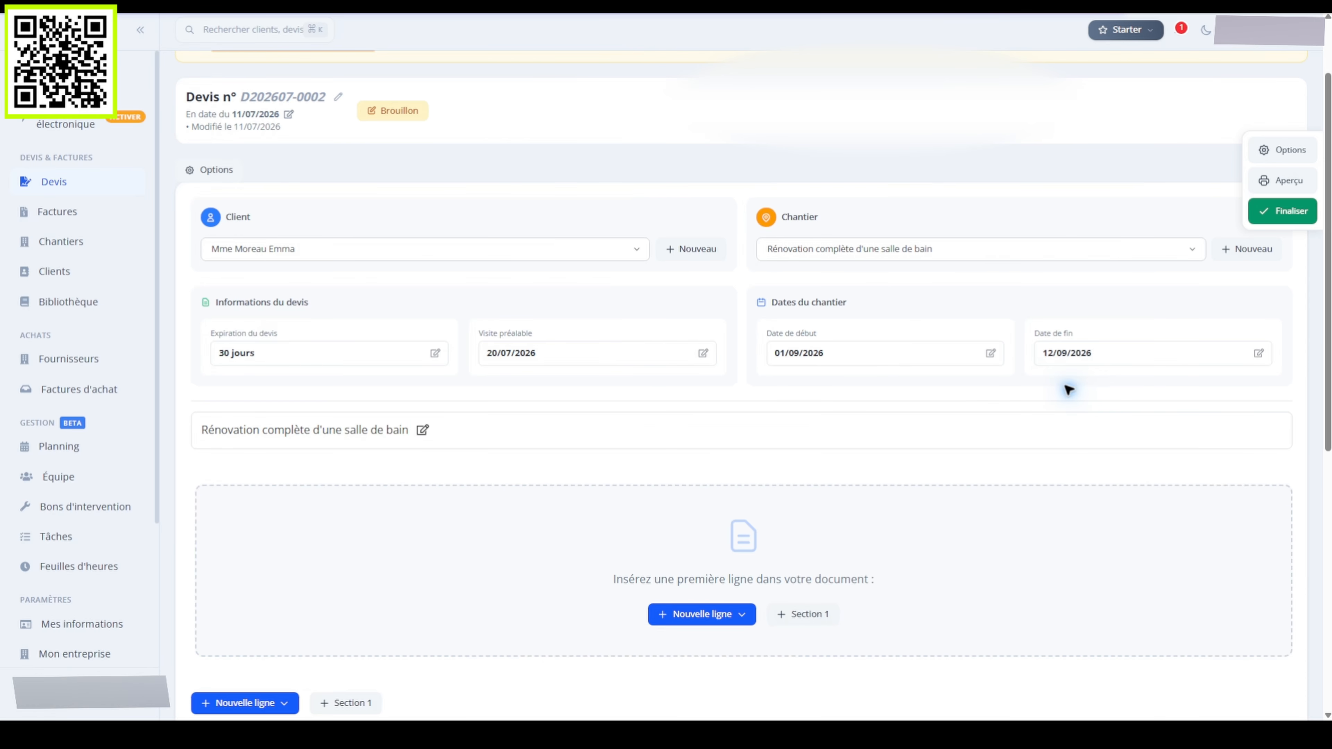
Create the section 'Préparation et dépose' and add an empty detailed work line under it
{"action": "left_click", "coordinate": [803, 614]}
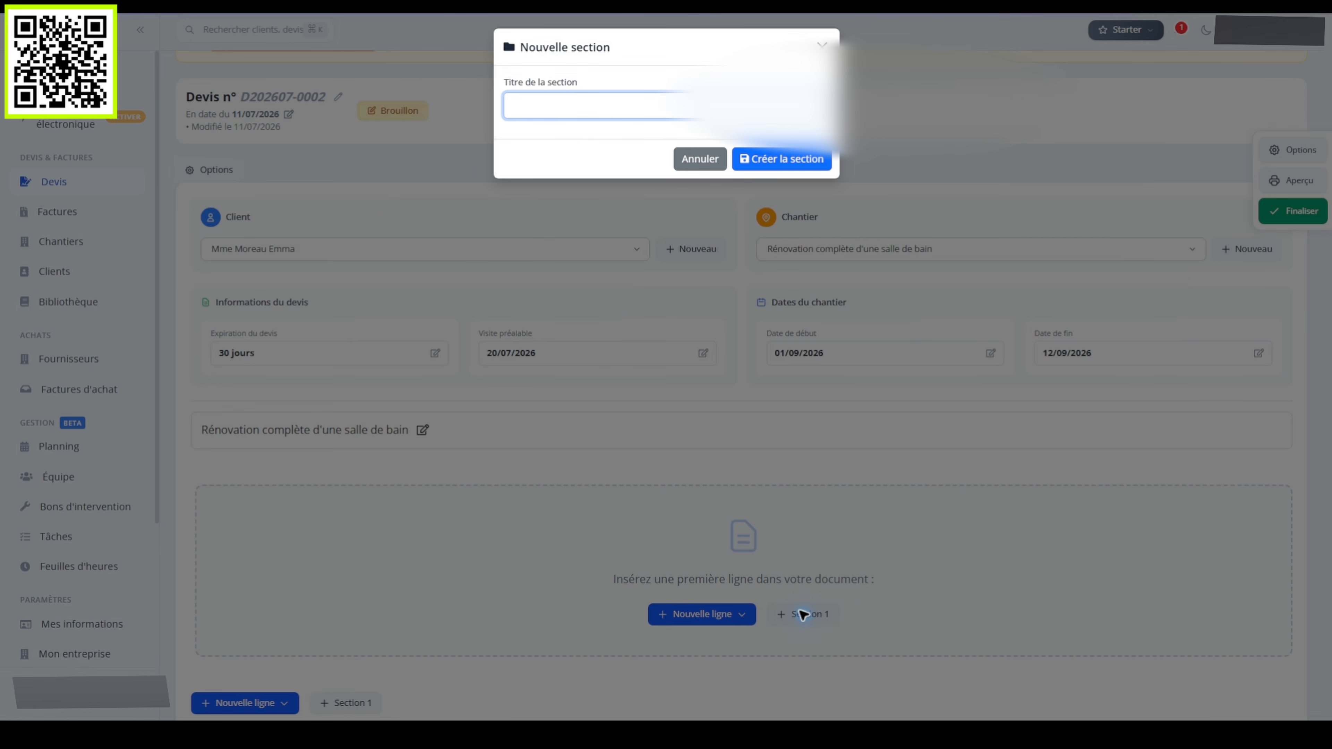
{"action": "type", "text": "Prépara"}
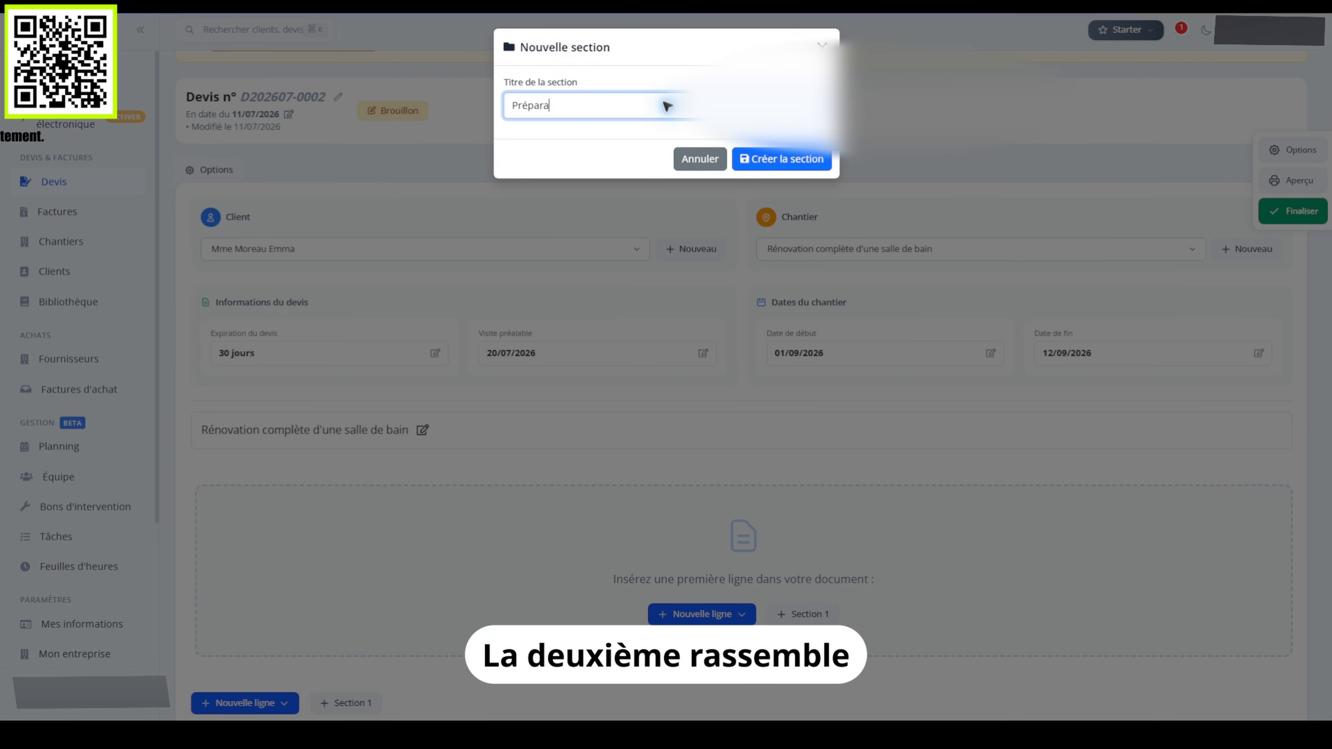
{"action": "type", "text": "tion et dépose"}
{"action": "key", "text": "Return"}
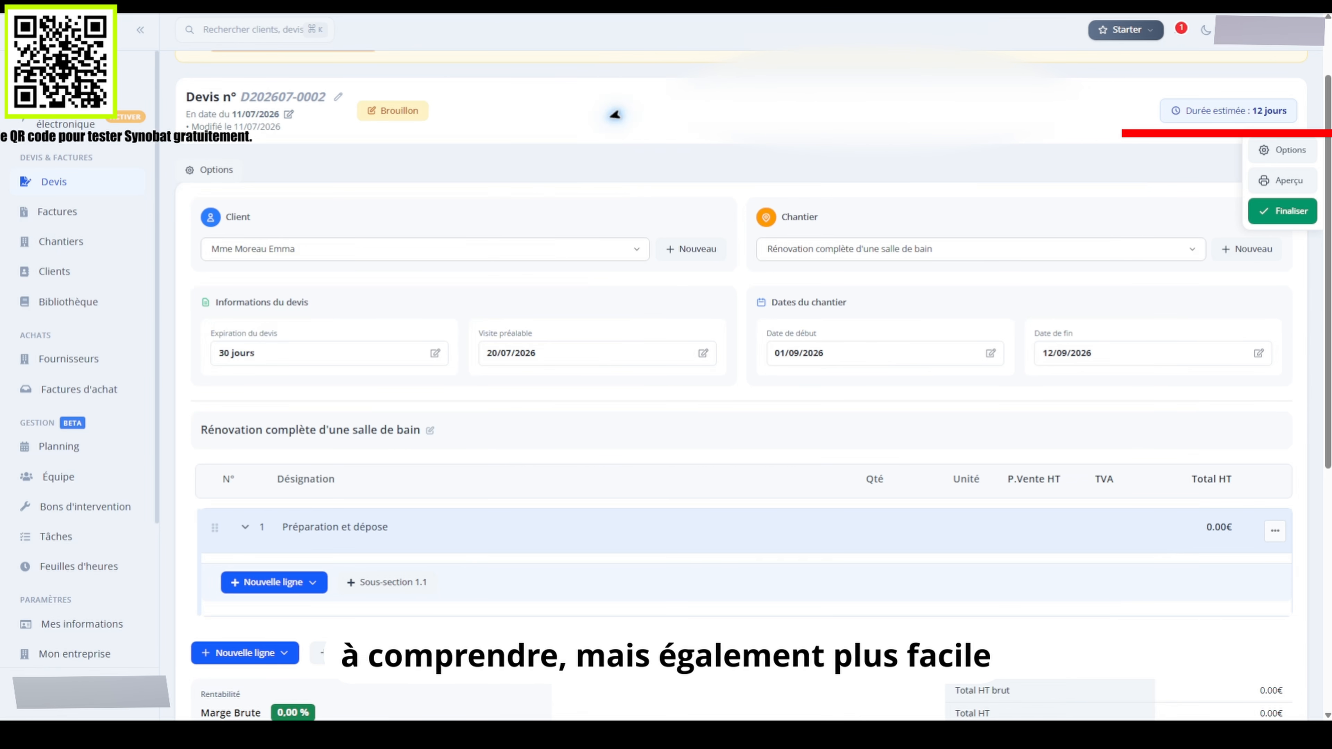
{"action": "left_click", "coordinate": [274, 582]}
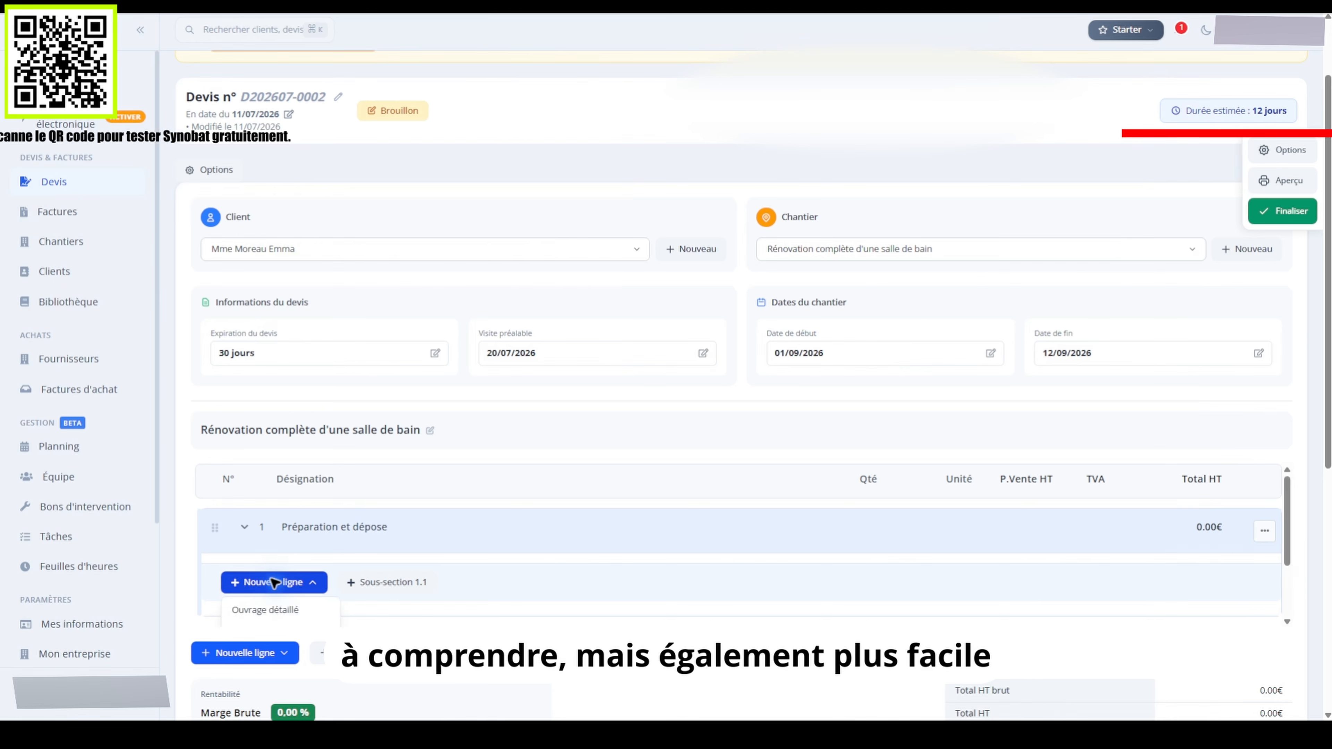
{"action": "left_click", "coordinate": [270, 610]}
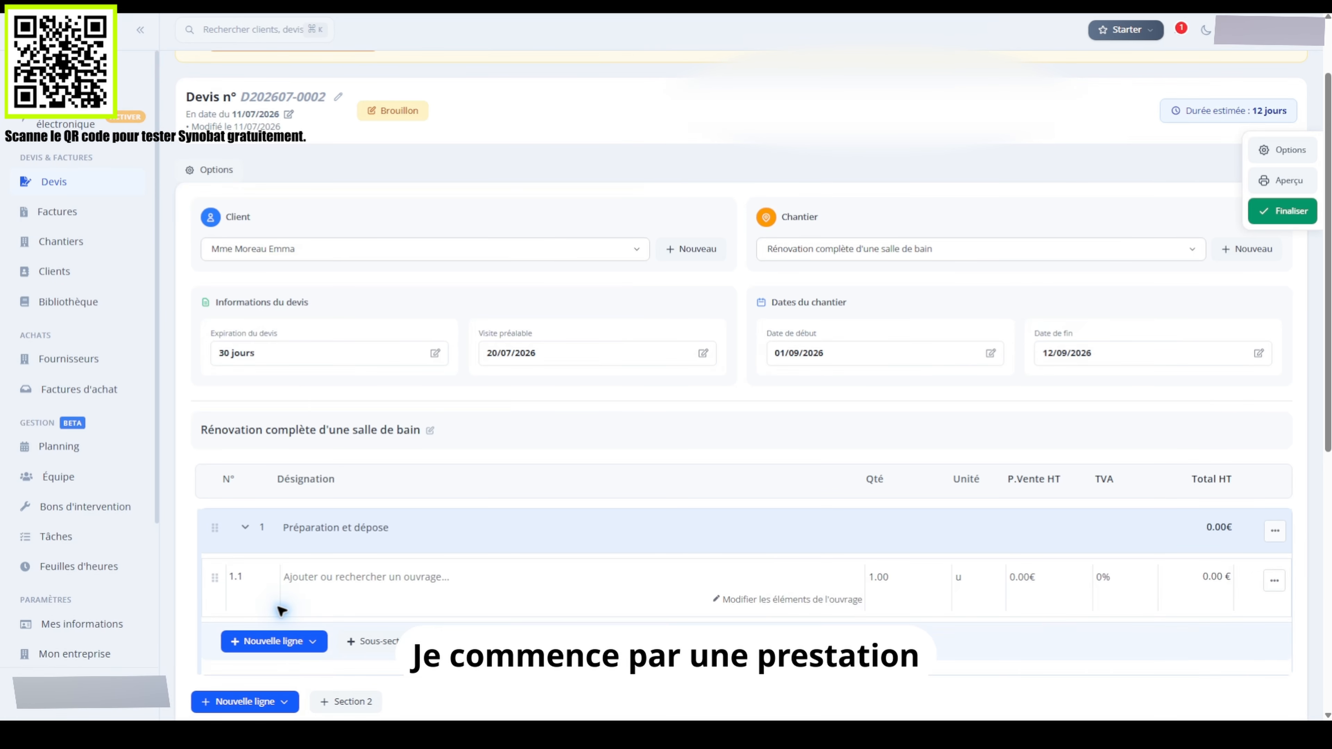
Add detailed line 1.1 priced at 320 € HT with 10% VAT and open its elements
{"action": "left_click", "coordinate": [366, 576]}
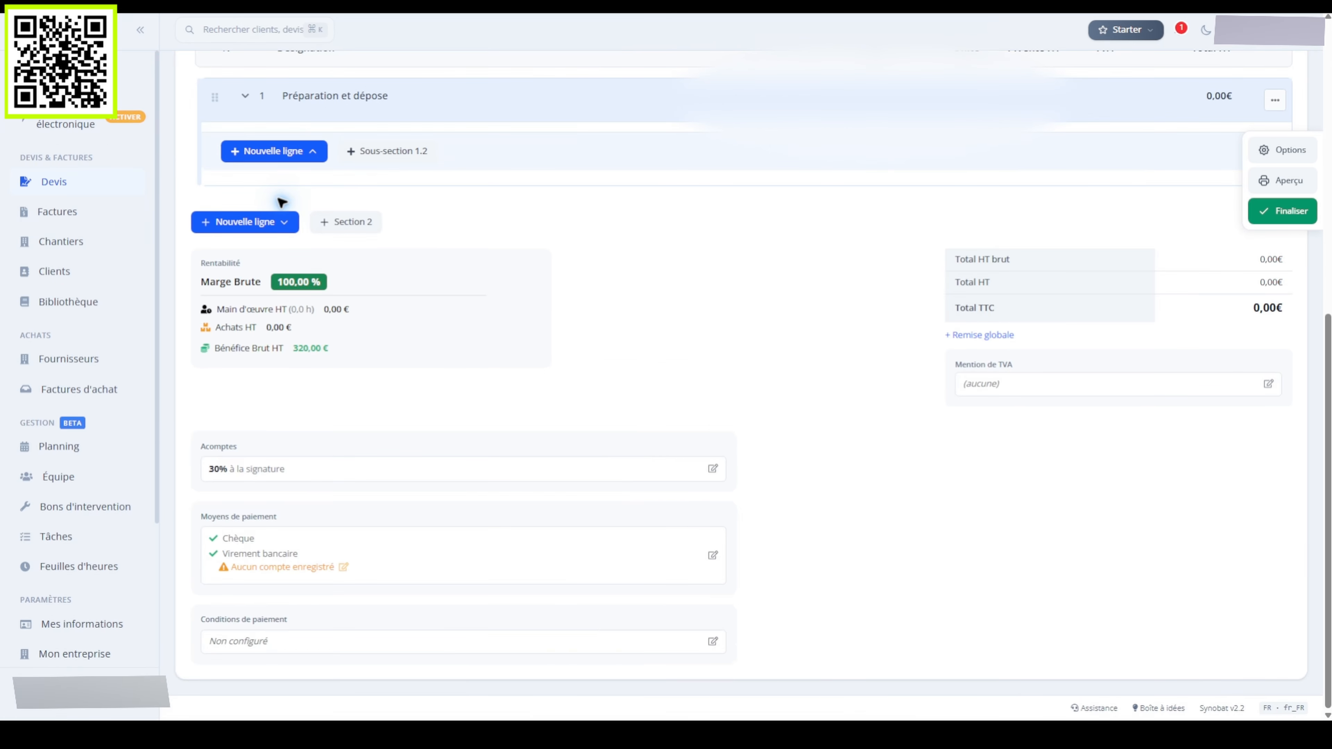
{"action": "left_click", "coordinate": [274, 155]}
{"action": "left_click", "coordinate": [274, 152]}
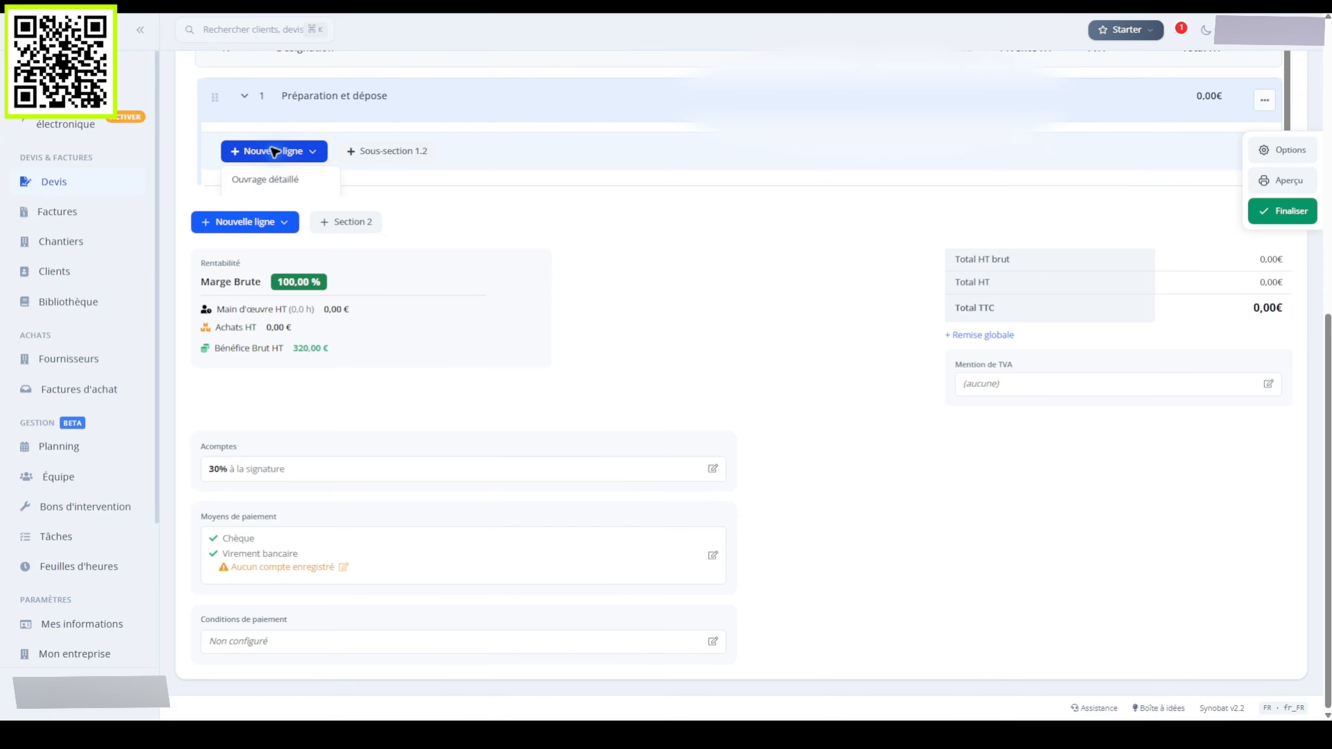
{"action": "left_click", "coordinate": [281, 180]}
{"action": "left_click", "coordinate": [1020, 151]}
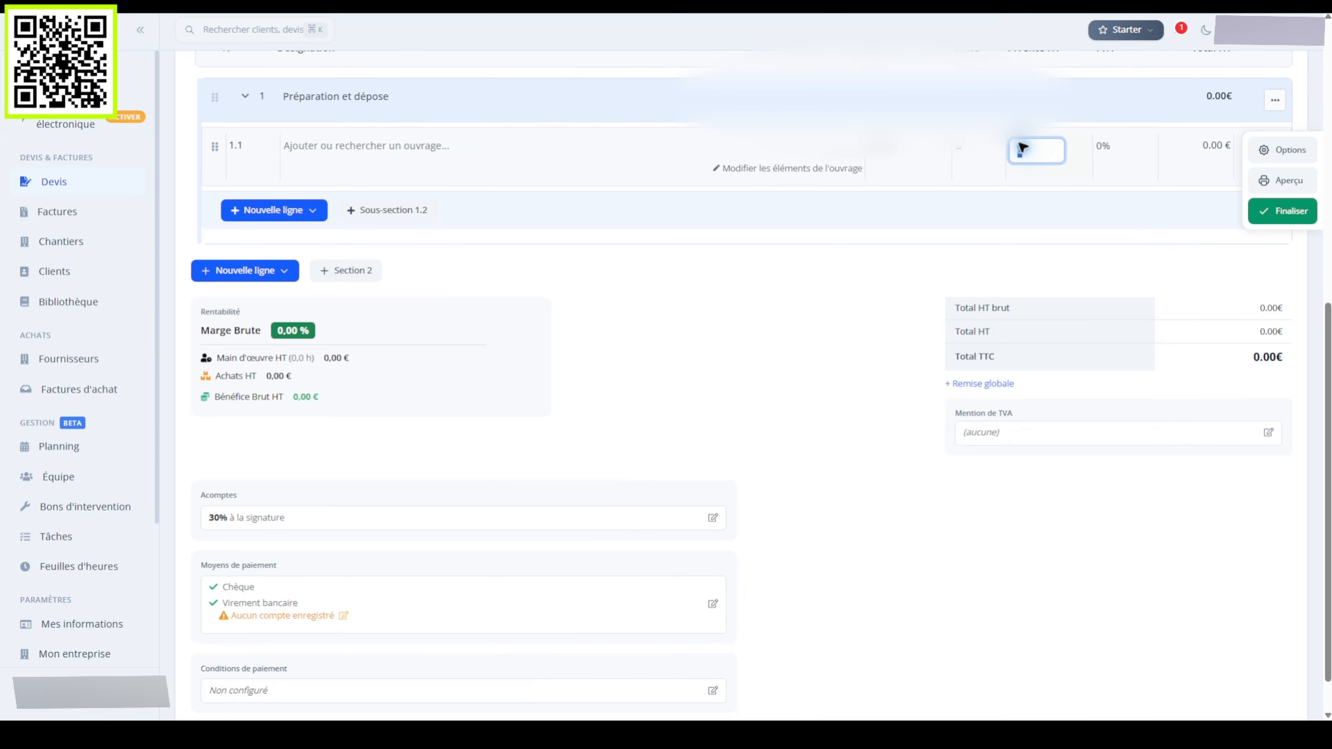
{"action": "type", "text": "320.00€"}
{"action": "left_click", "coordinate": [1102, 147]}
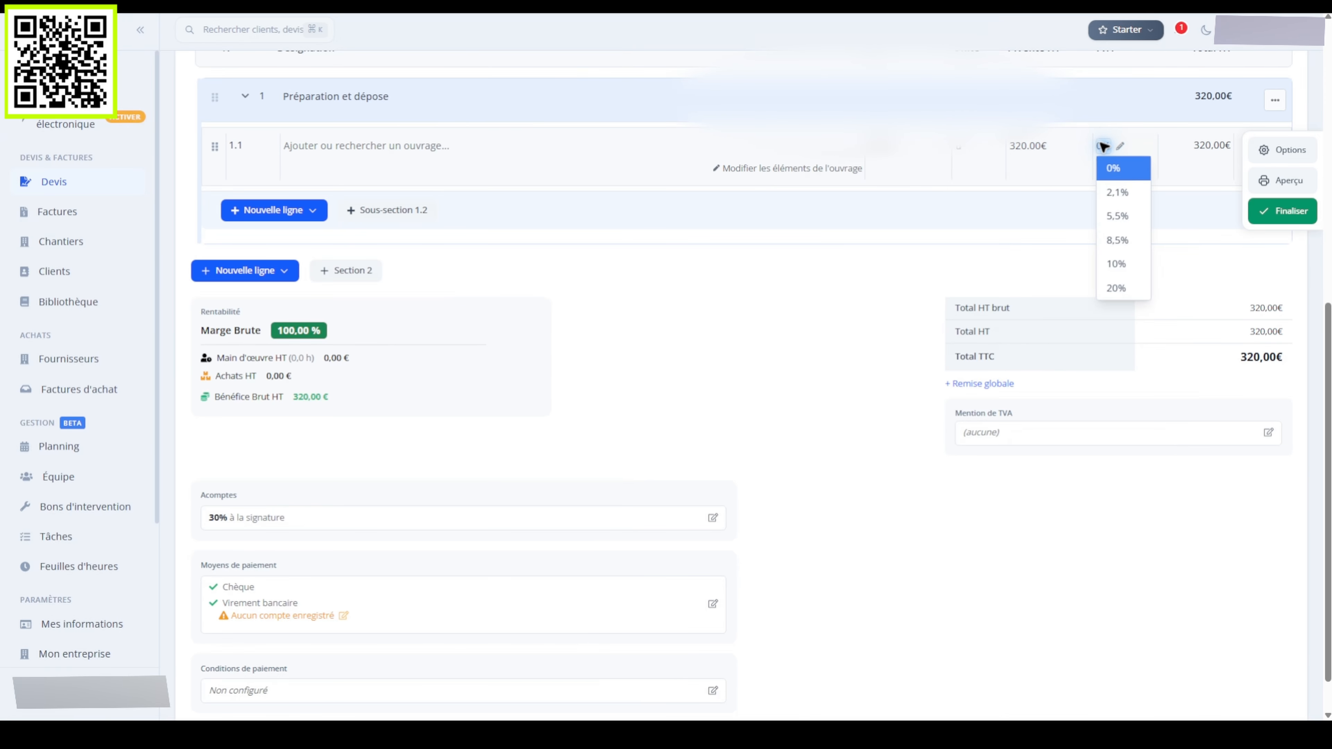
{"action": "left_click", "coordinate": [1118, 263]}
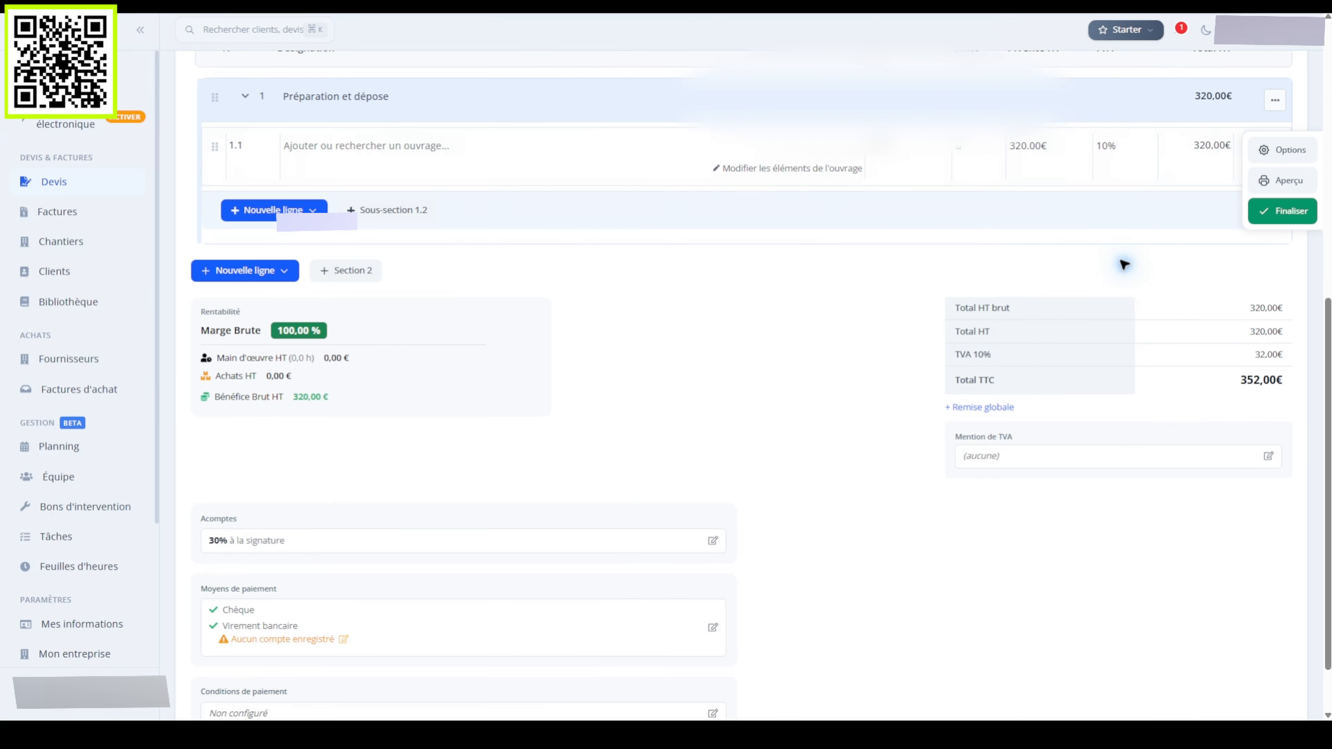
{"action": "left_click", "coordinate": [788, 168]}
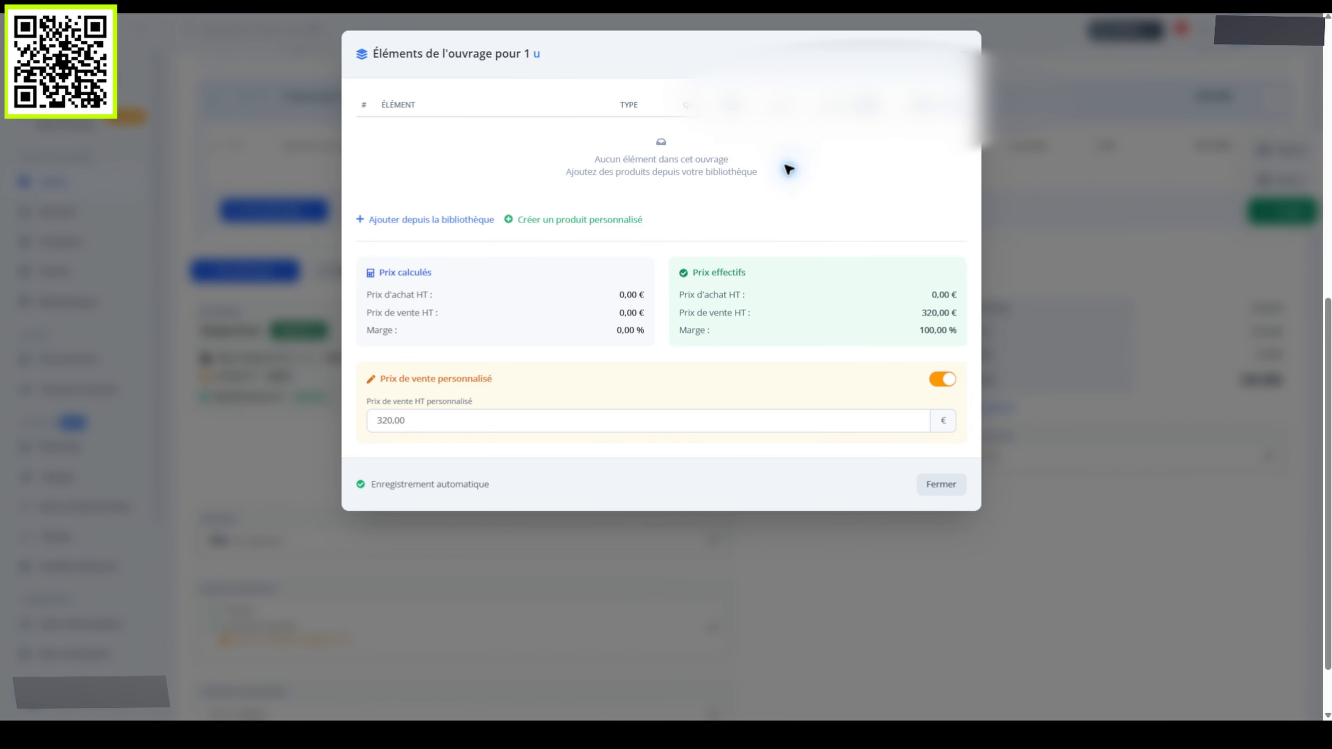
Give line 1.1 the custom component 'Installation et protections de chantier' costing 225 €
{"action": "left_click", "coordinate": [574, 218]}
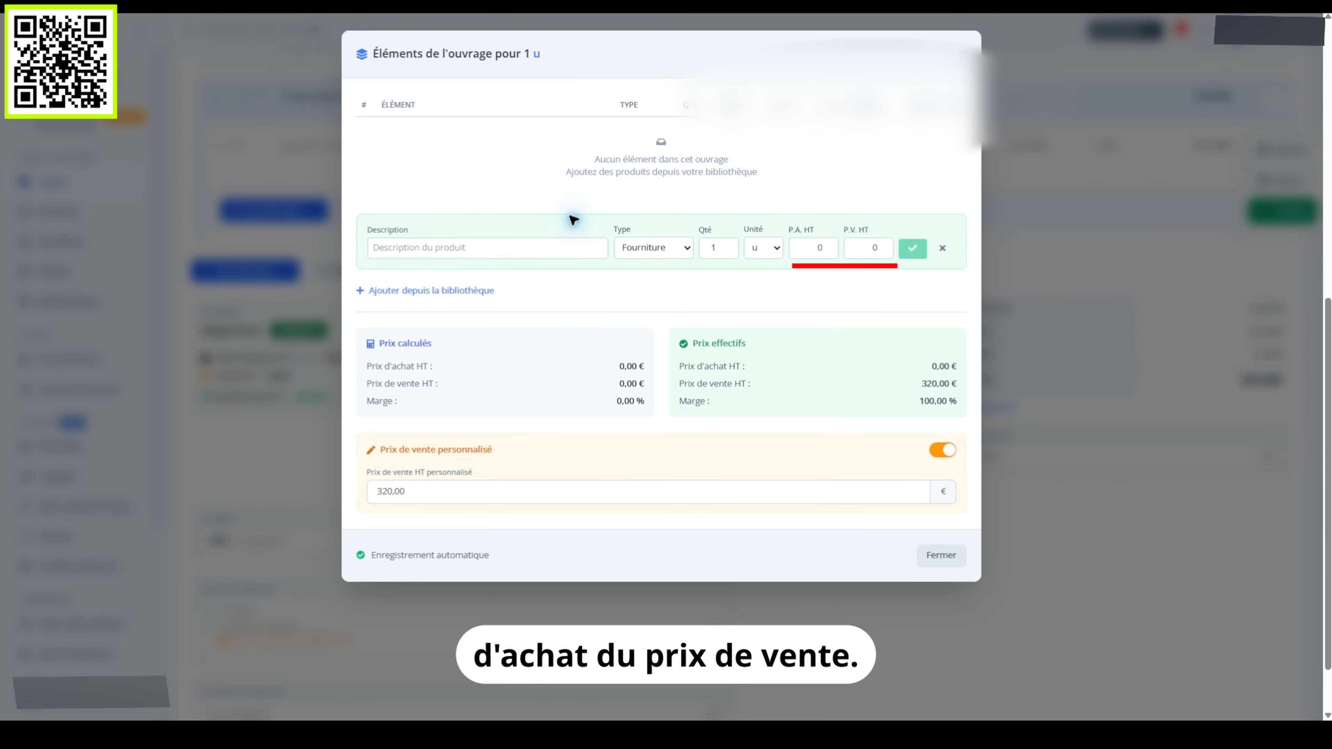
{"action": "left_click", "coordinate": [487, 248]}
{"action": "type", "text": "Installati"}
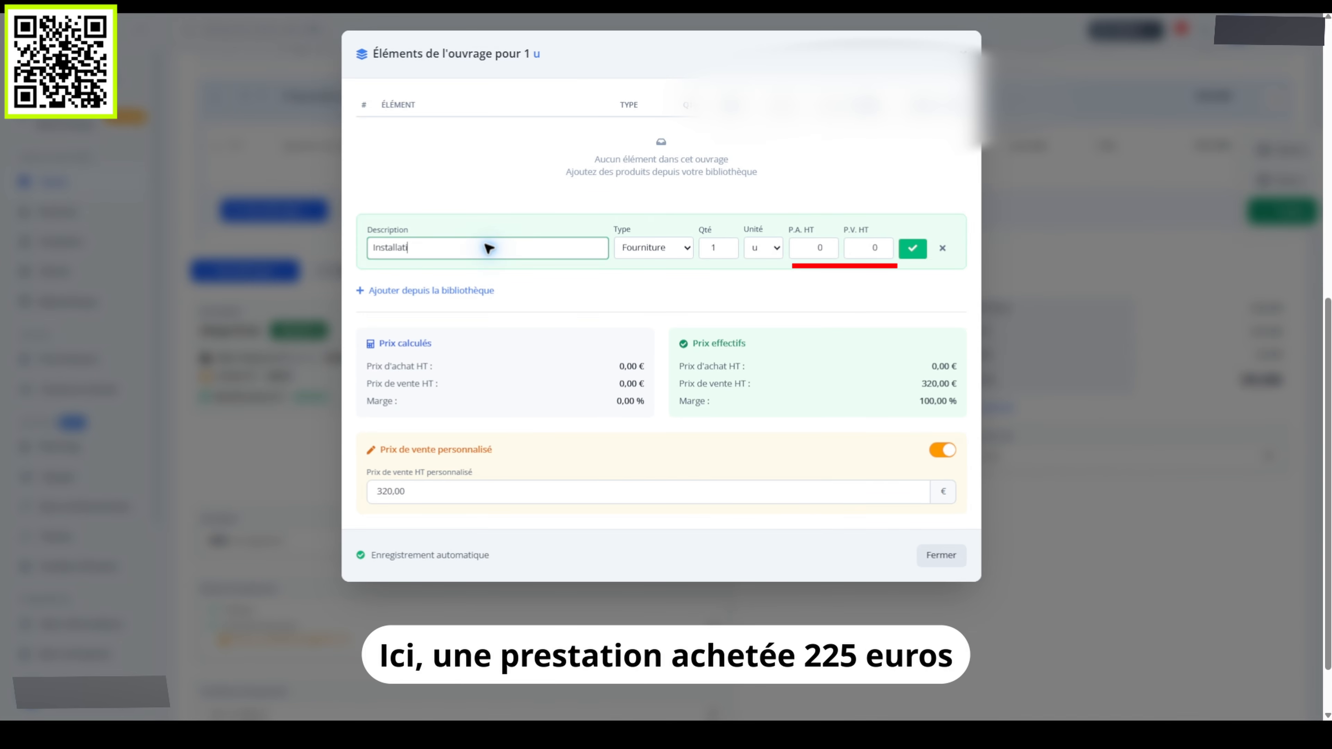
{"action": "type", "text": "on et protections de chantier"}
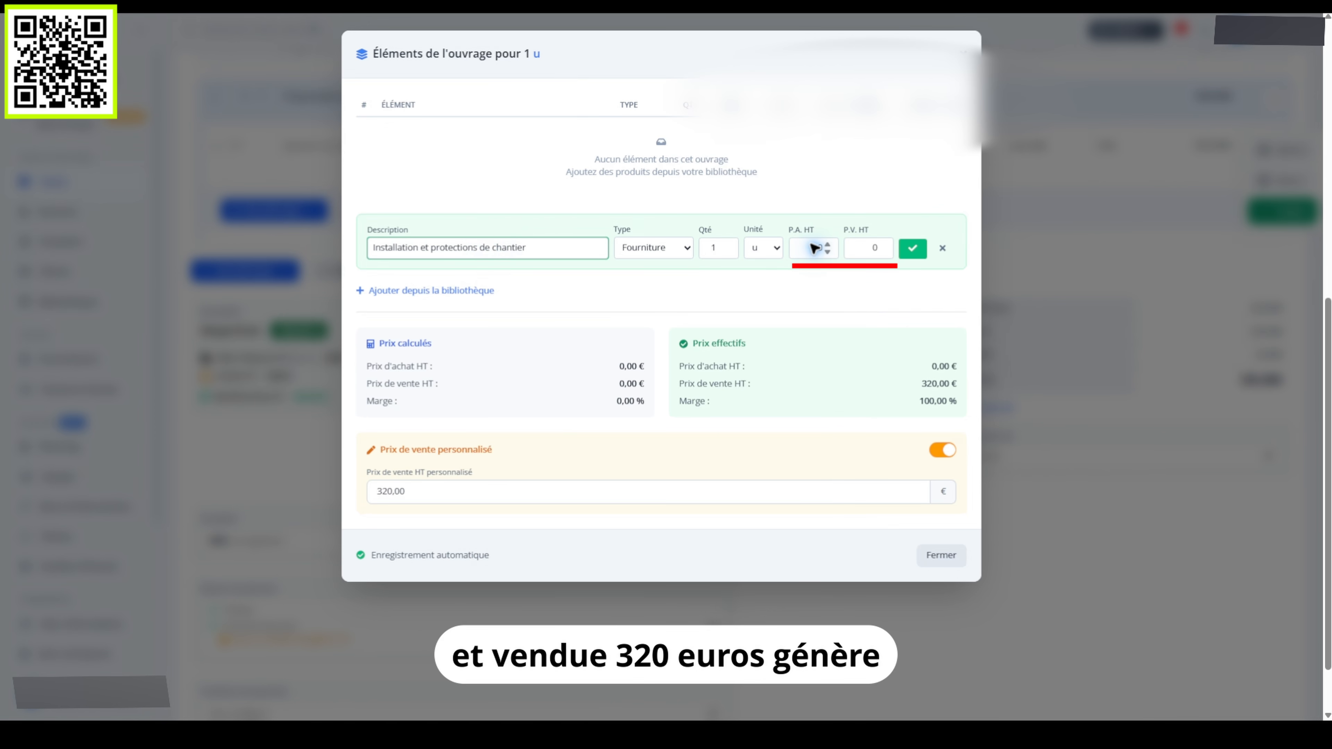
{"action": "left_click", "coordinate": [814, 247]}
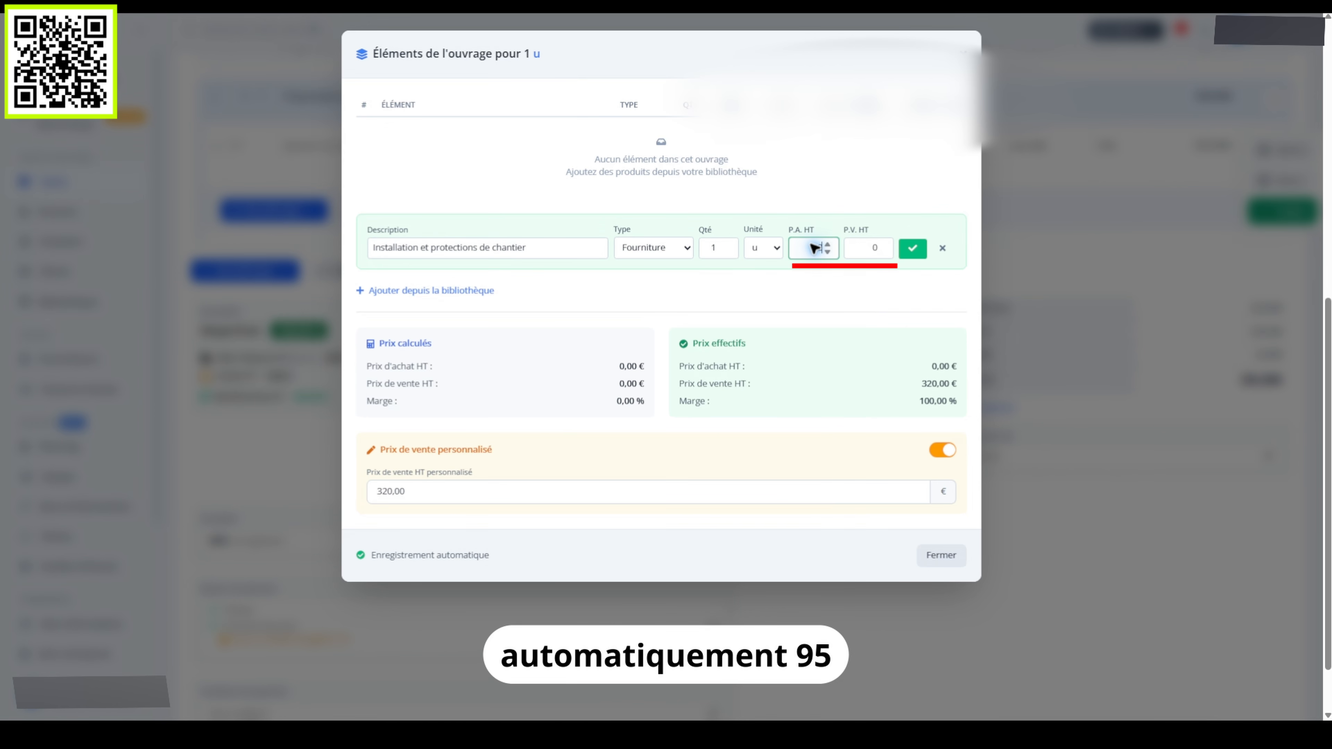
{"action": "type", "text": "225"}
{"action": "left_click", "coordinate": [866, 247]}
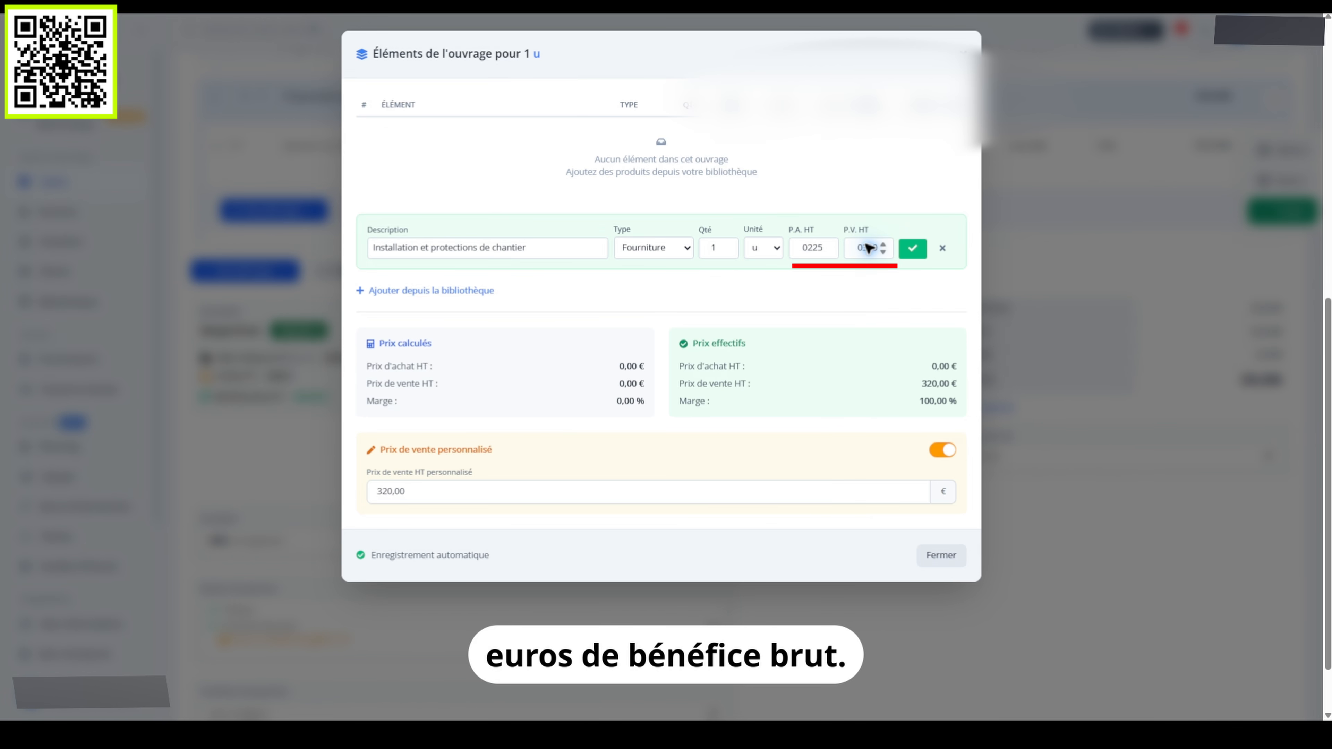
{"action": "left_click", "coordinate": [912, 248]}
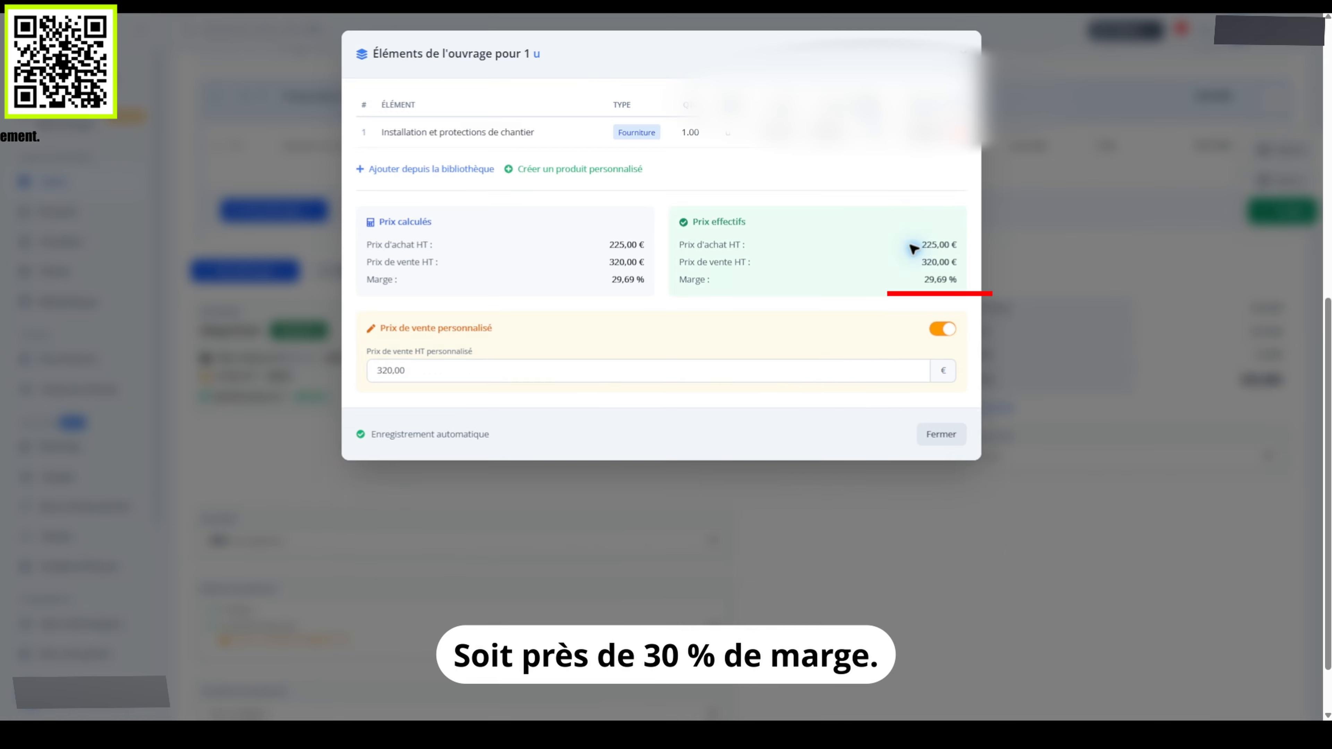
{"action": "left_click", "coordinate": [941, 434]}
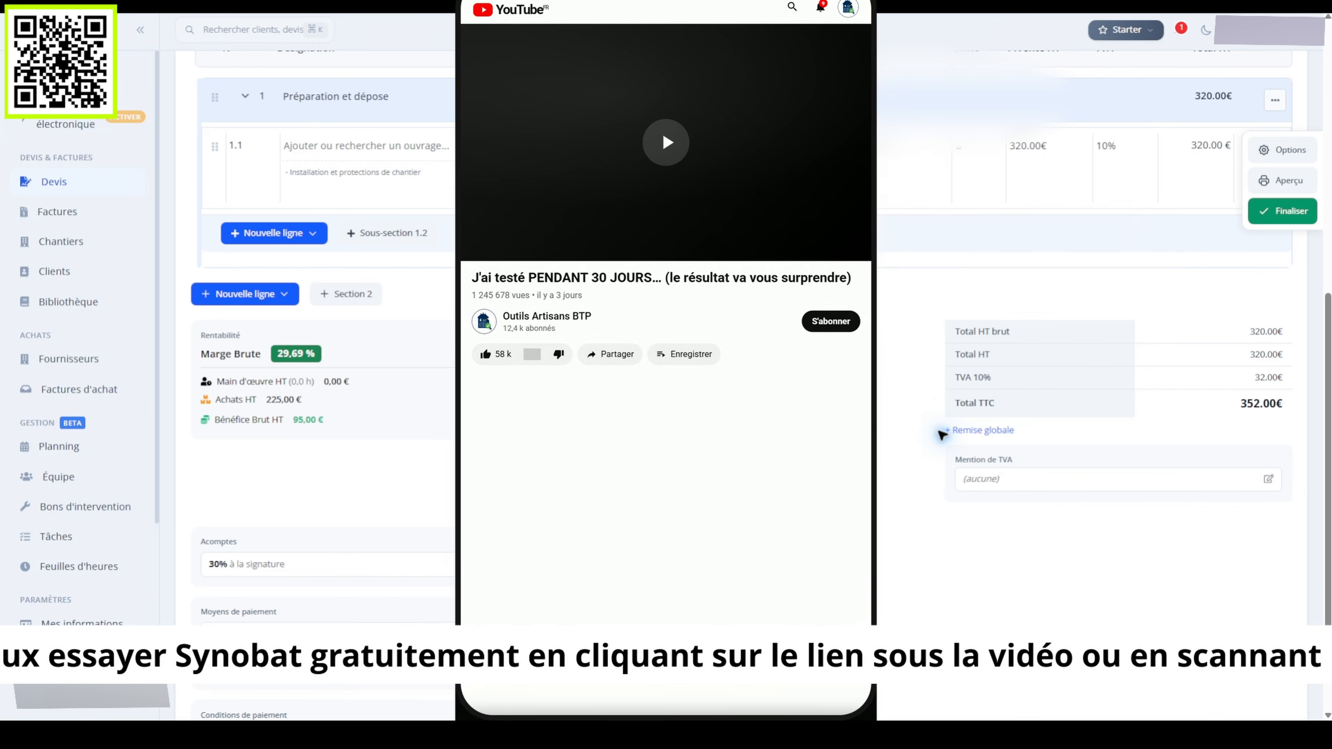
Add detailed line 1.2: 40 h at 52 € unit price with 10% VAT
{"action": "left_click", "coordinate": [274, 234]}
{"action": "left_click", "coordinate": [283, 262]}
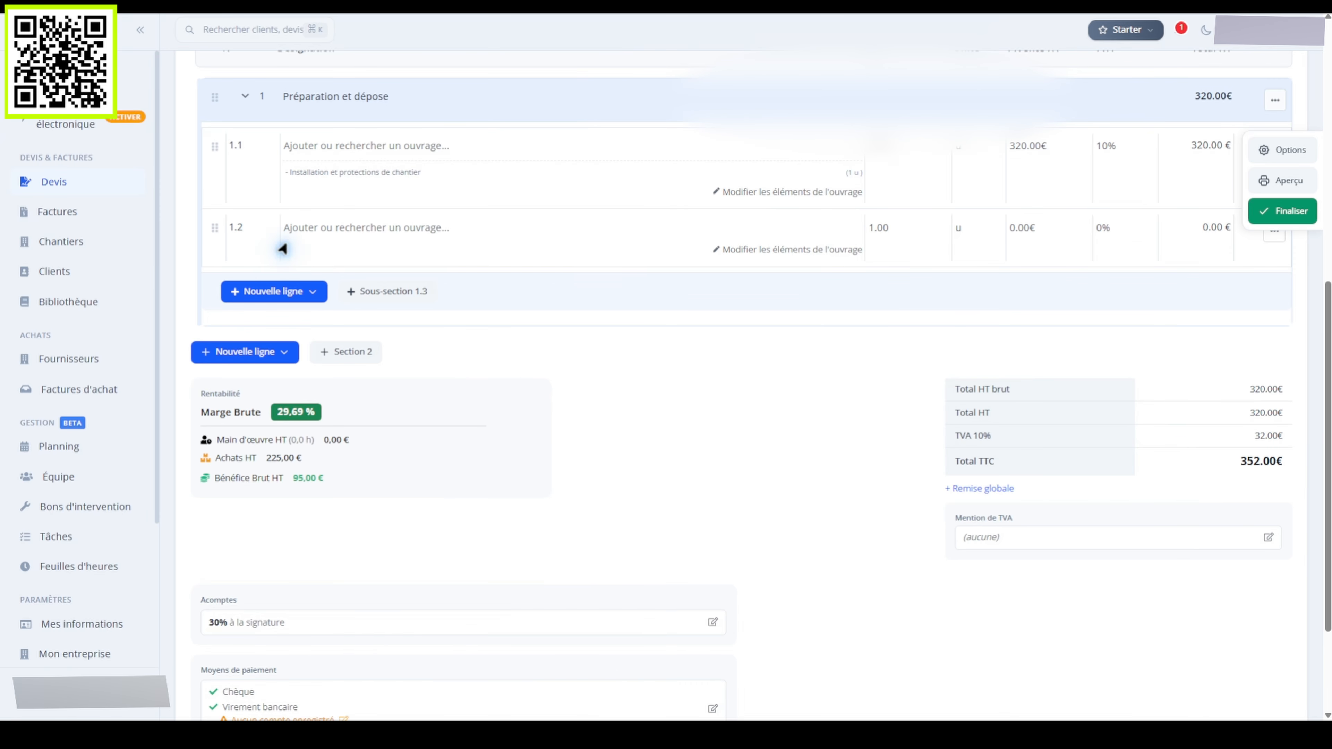
{"action": "left_click", "coordinate": [879, 230]}
{"action": "type", "text": "40"}
{"action": "left_click", "coordinate": [958, 228]}
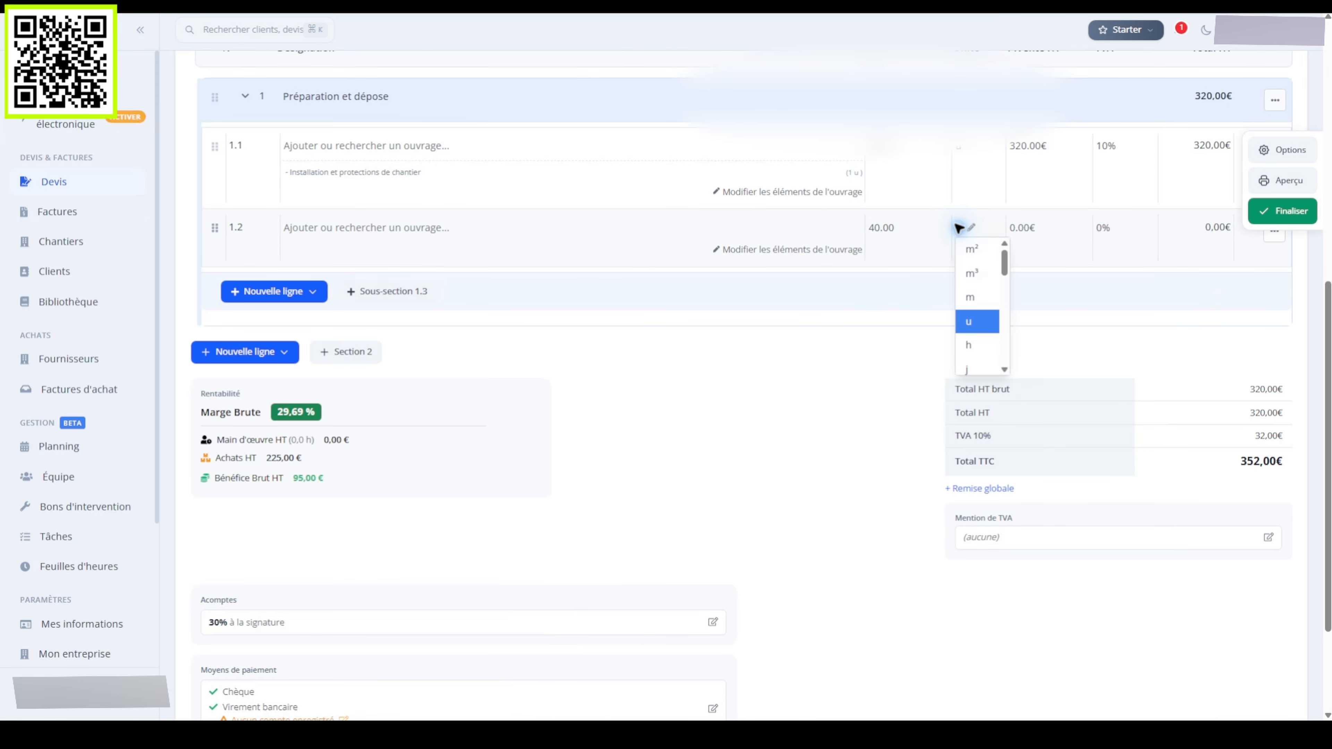
{"action": "left_click", "coordinate": [970, 342]}
{"action": "left_click", "coordinate": [1020, 227]}
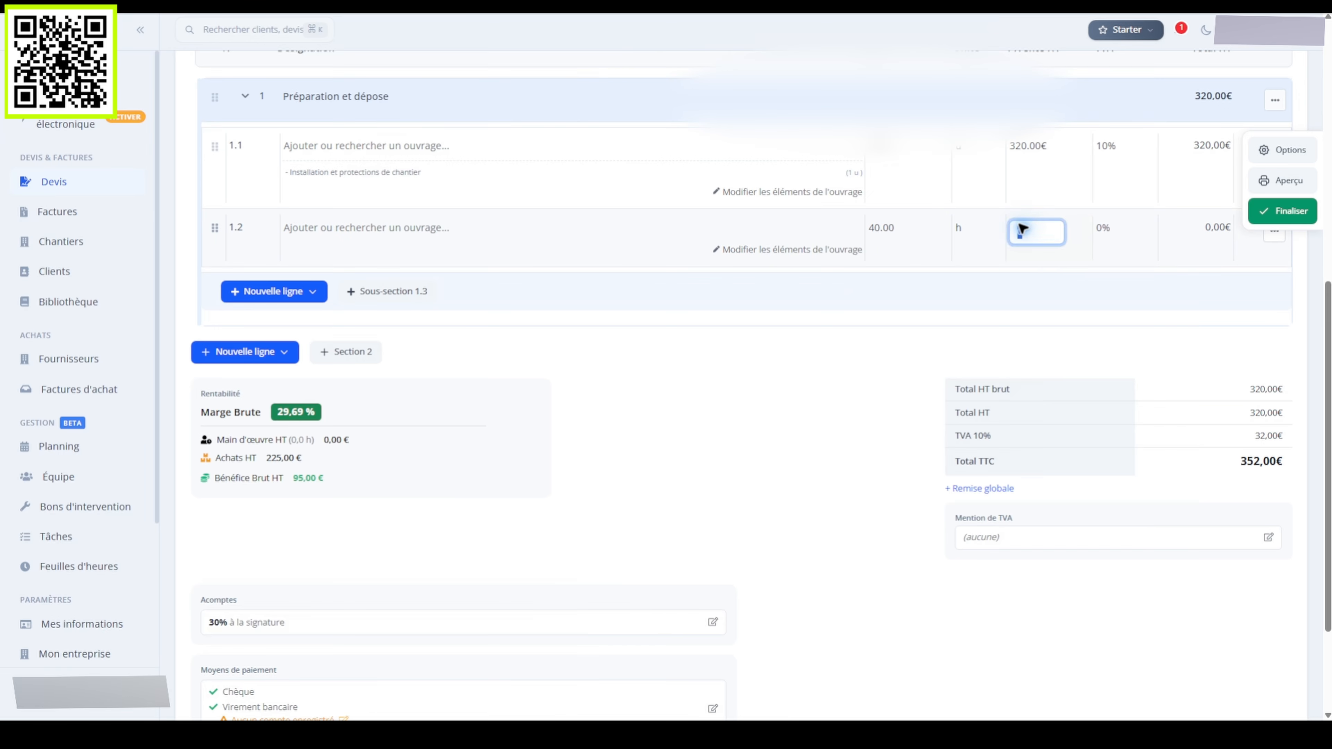
{"action": "type", "text": "52"}
{"action": "key", "text": "Return"}
{"action": "left_click", "coordinate": [1103, 228]}
{"action": "left_click", "coordinate": [1123, 346]}
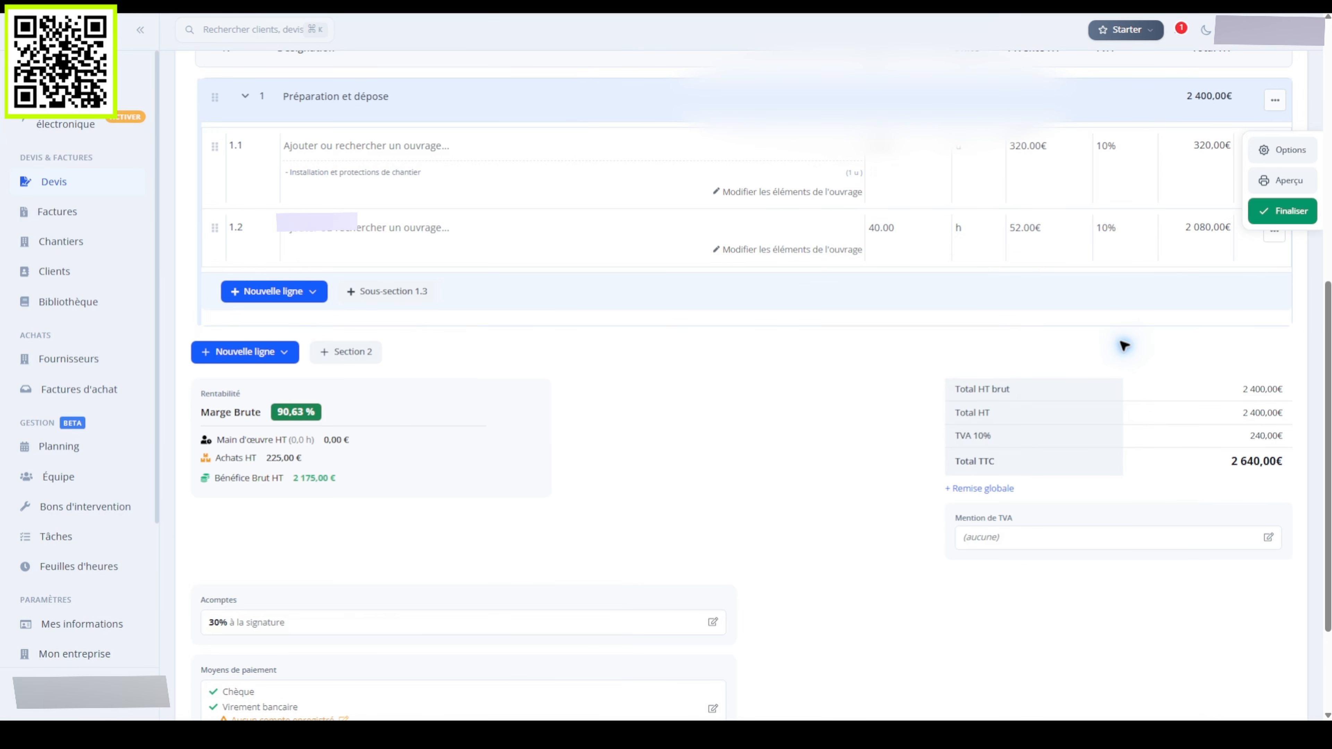
Give line 1.2 a 'Main-d'œuvre rénovation salle de bain' component costing 38,10 €
{"action": "left_click", "coordinate": [789, 250]}
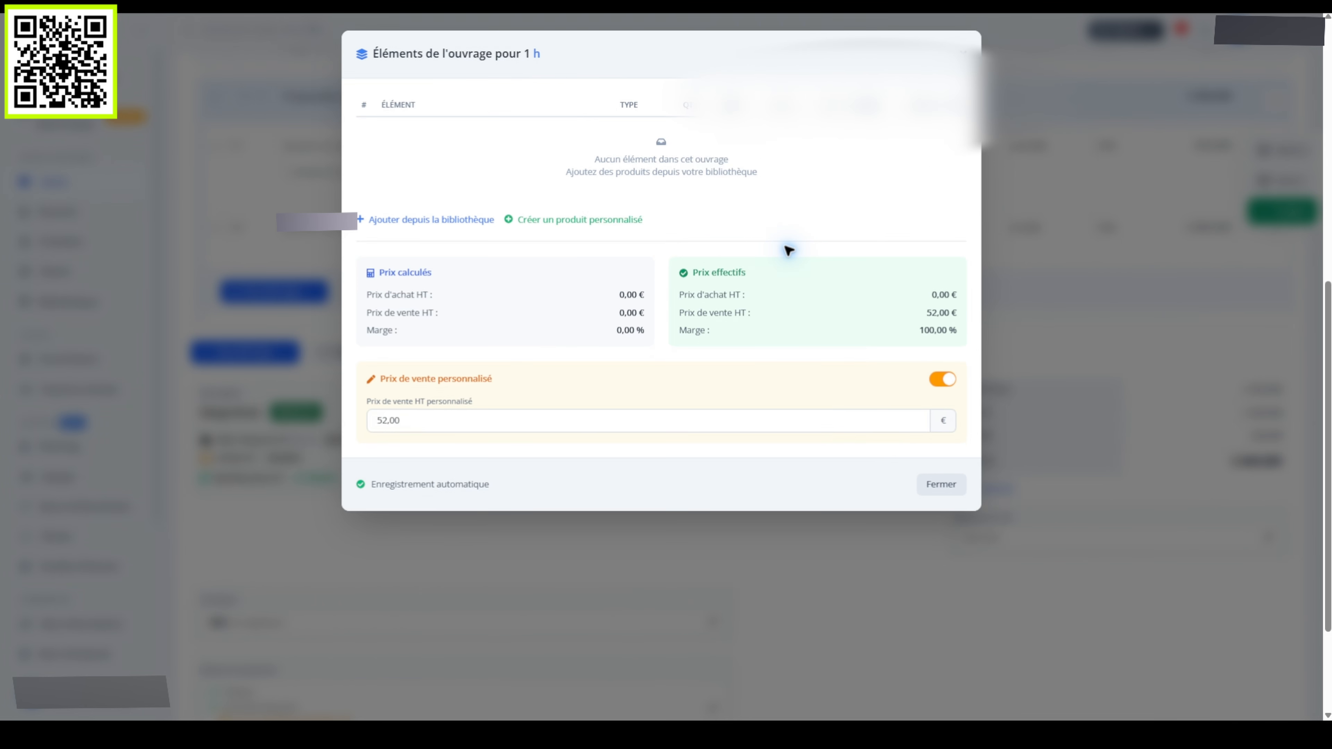
{"action": "left_click", "coordinate": [577, 219]}
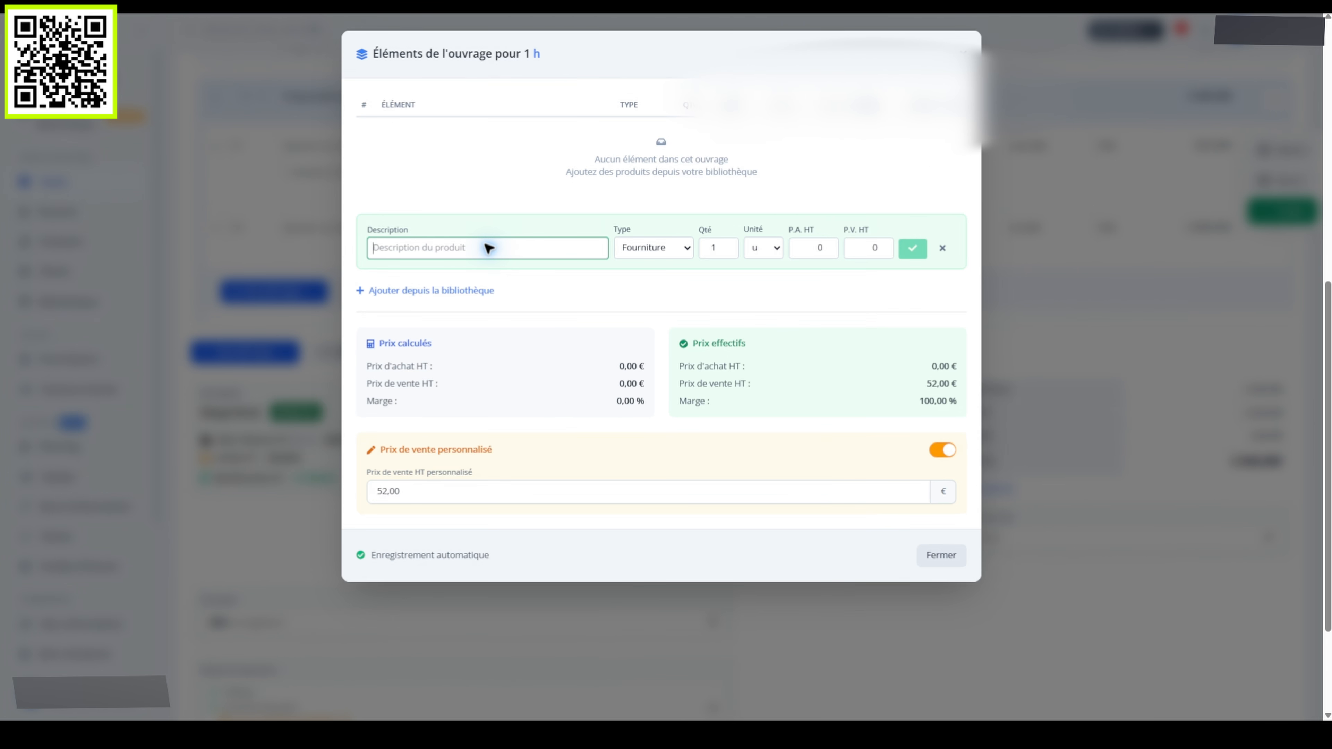
{"action": "type", "text": "Main-d'œuvre rénovation salle de bain"}
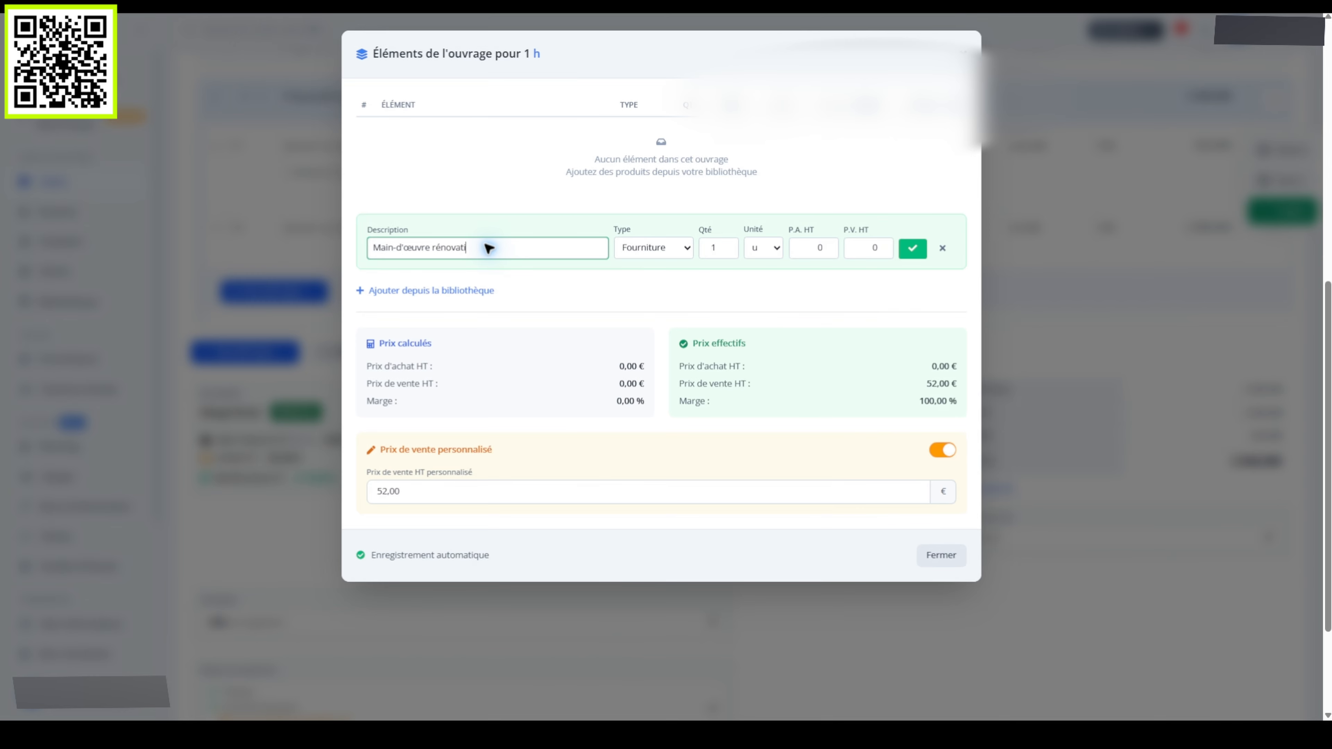
{"action": "left_click", "coordinate": [813, 248]}
{"action": "type", "text": "38"}
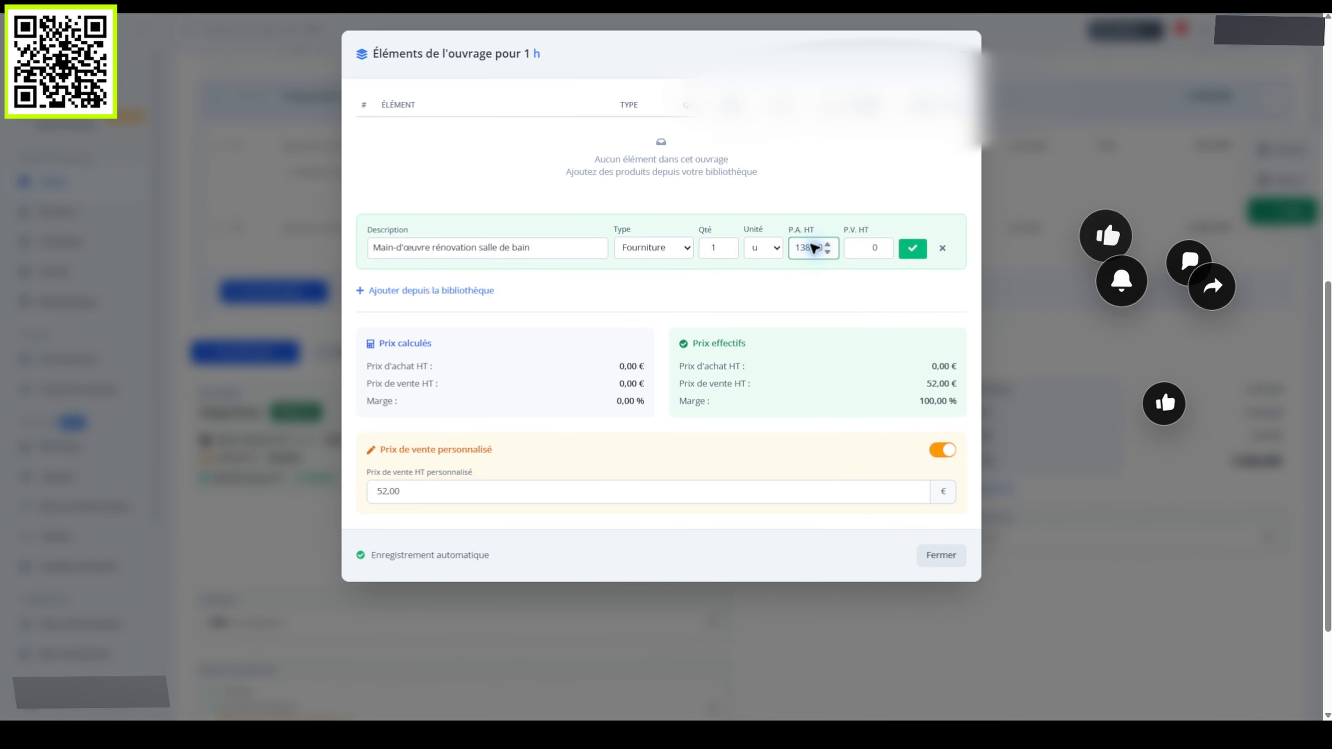
{"action": "type", "text": ",10"}
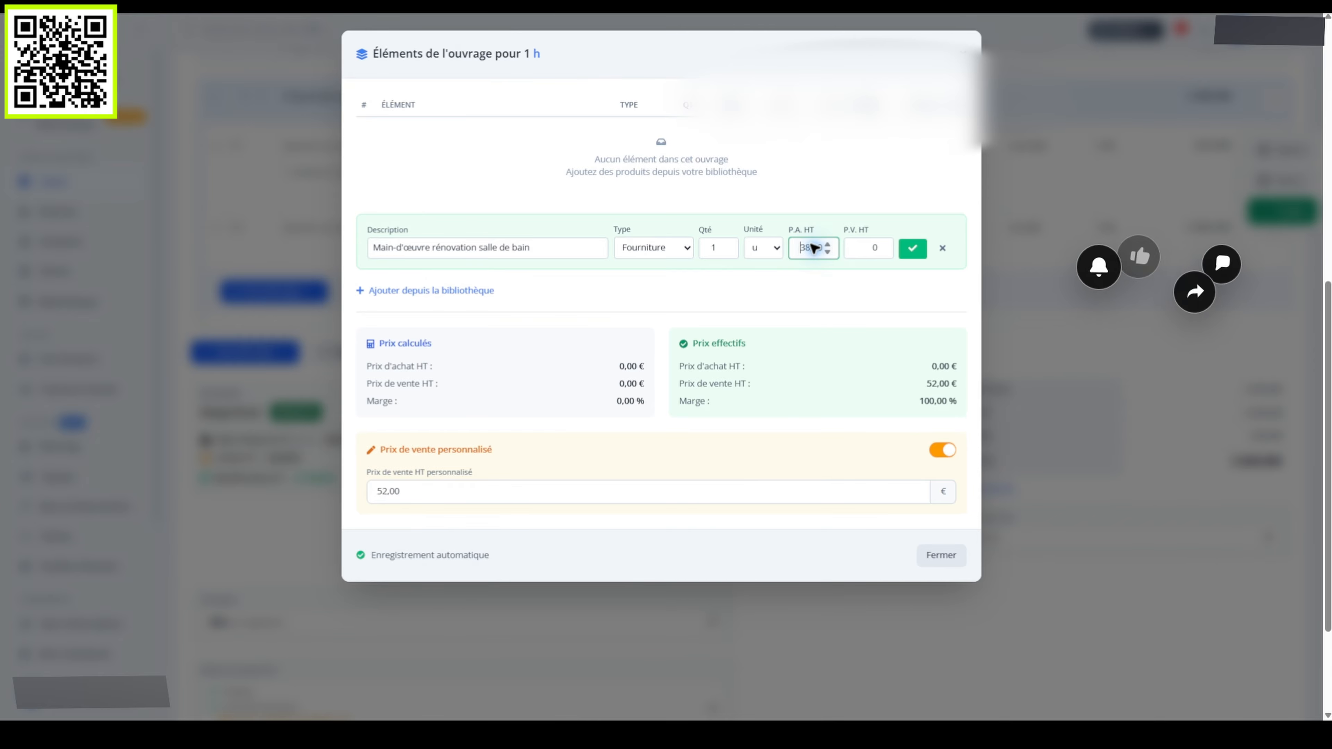
{"action": "left_click", "coordinate": [865, 248]}
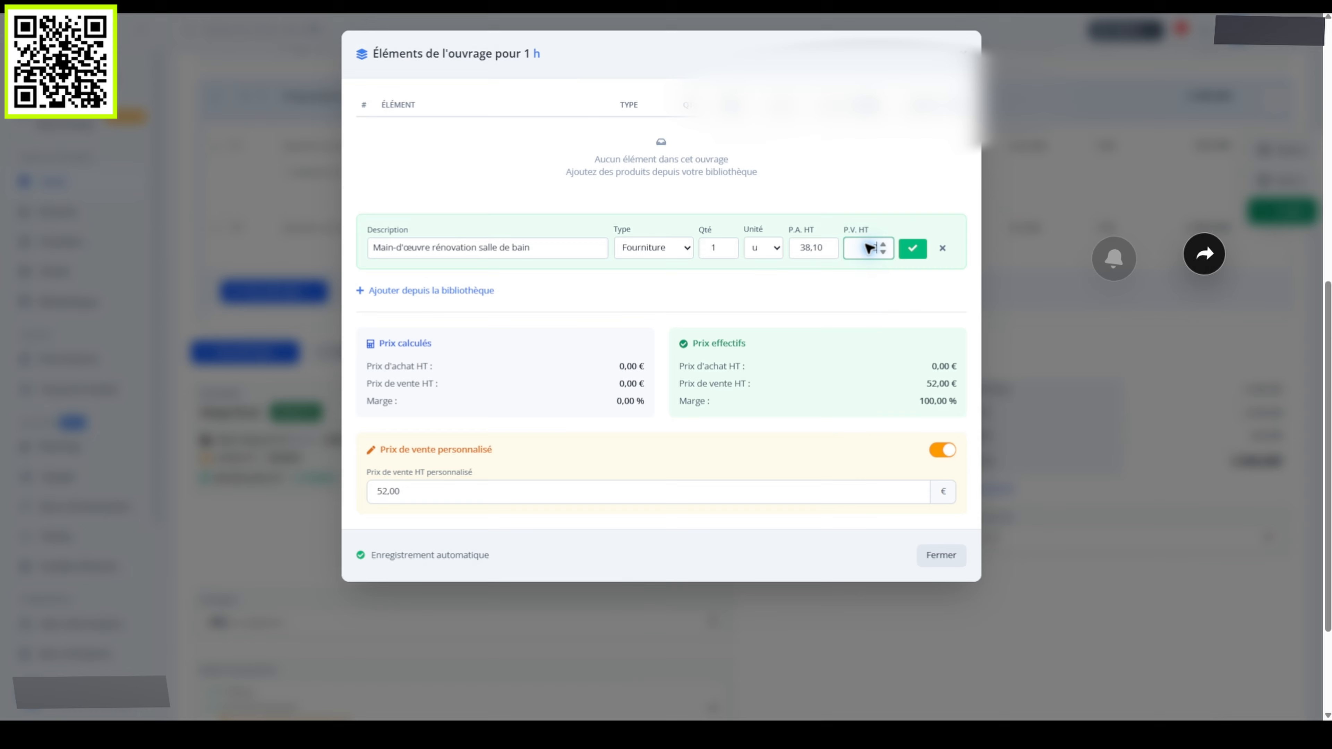
{"action": "left_click", "coordinate": [913, 248]}
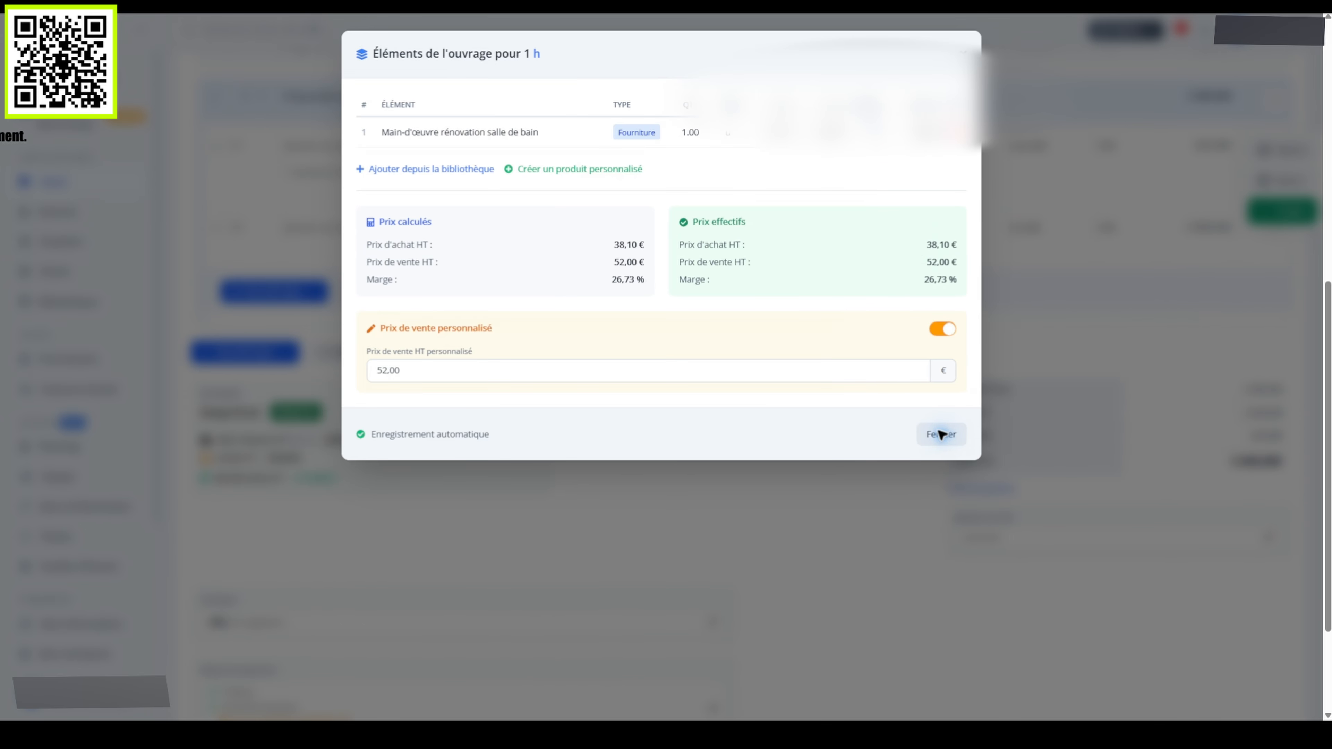
{"action": "left_click", "coordinate": [940, 434]}
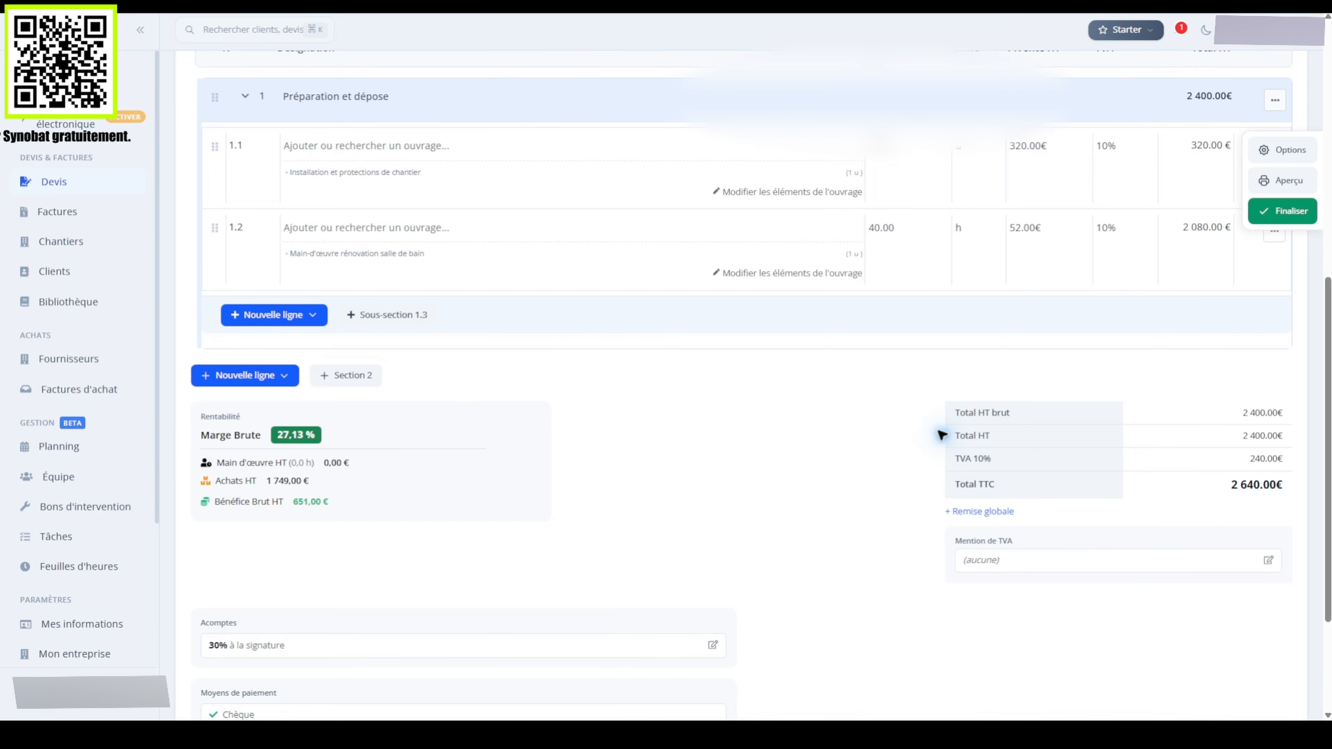
Add detailed line 1.3 priced at 250 € with 10% VAT
{"action": "left_click", "coordinate": [276, 314]}
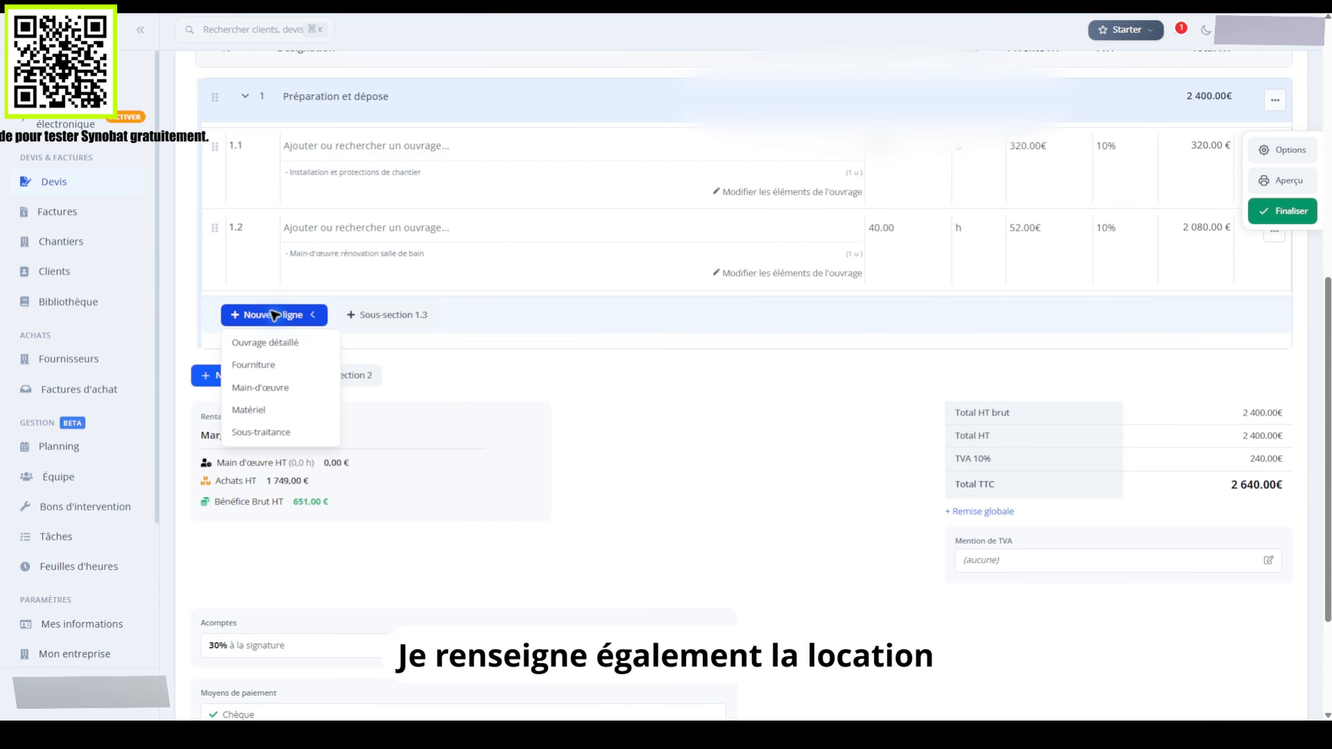
{"action": "left_click", "coordinate": [275, 342]}
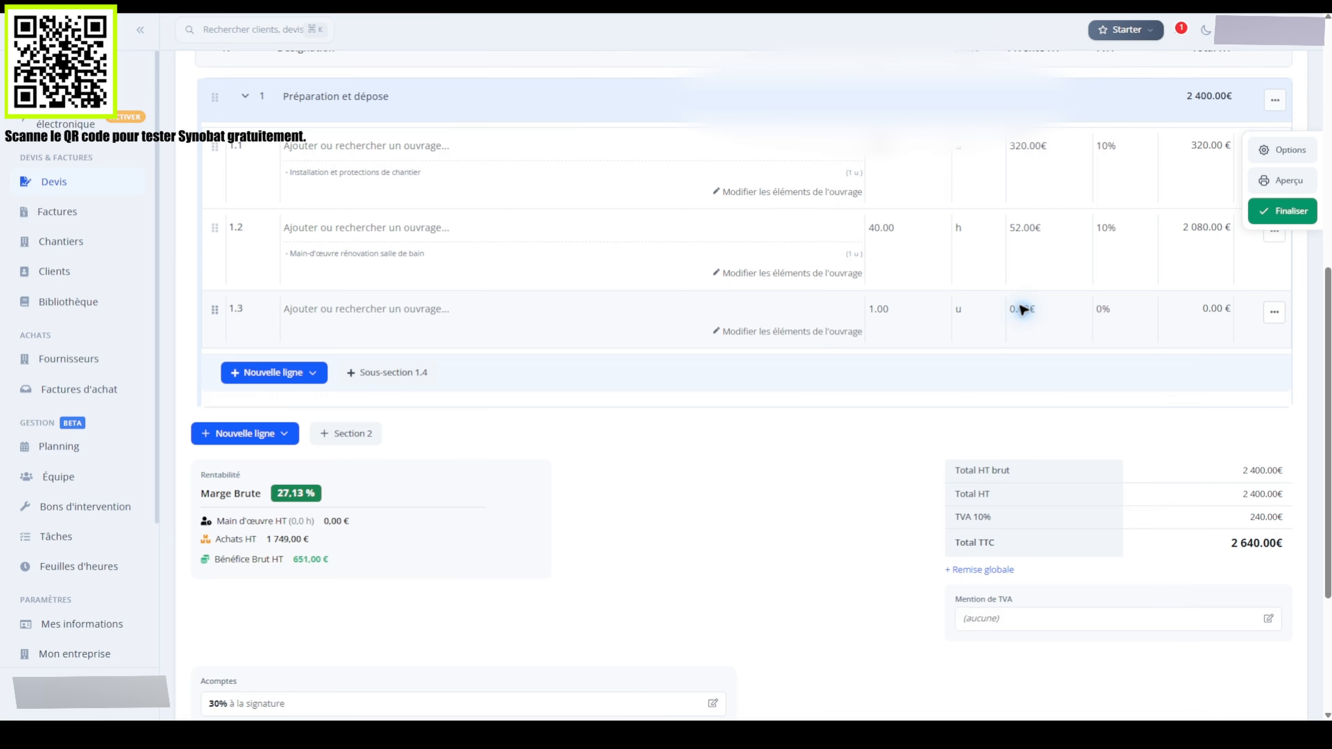
{"action": "type", "text": "250"}
{"action": "left_click", "coordinate": [1105, 309]}
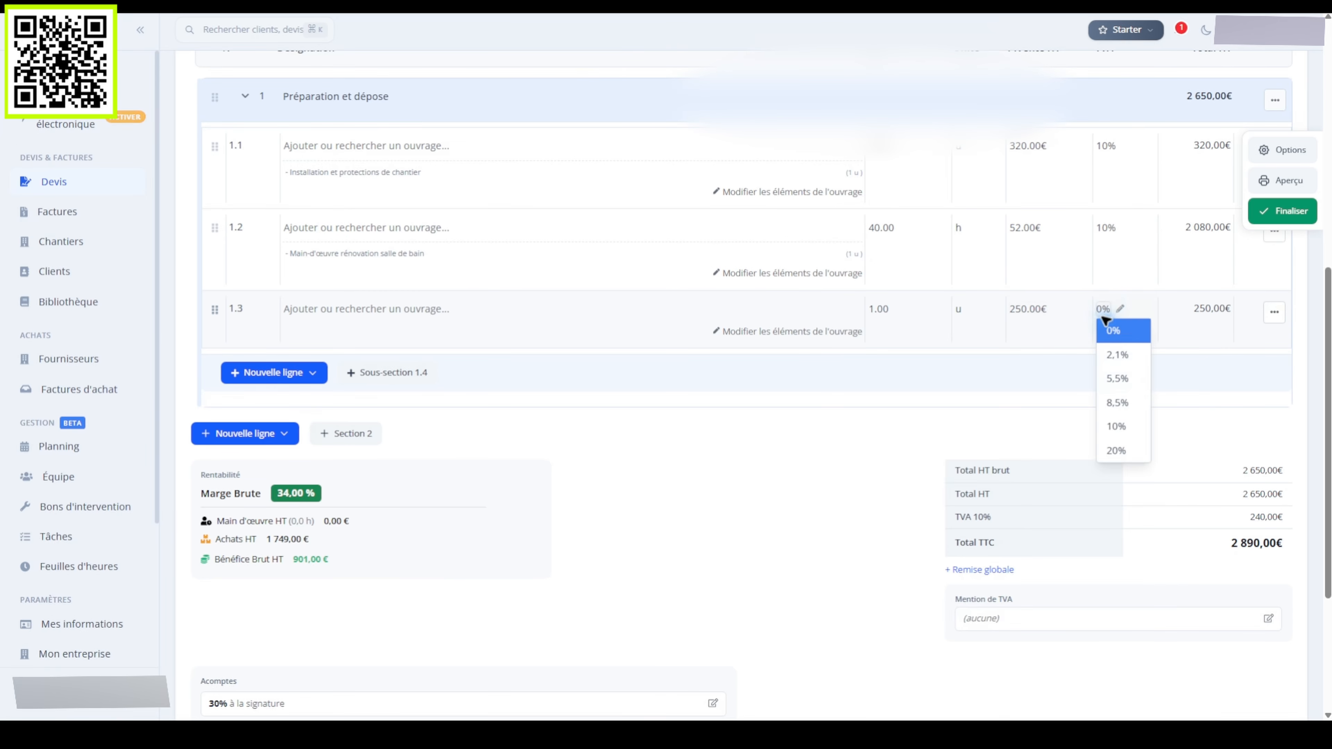
{"action": "left_click", "coordinate": [1122, 426]}
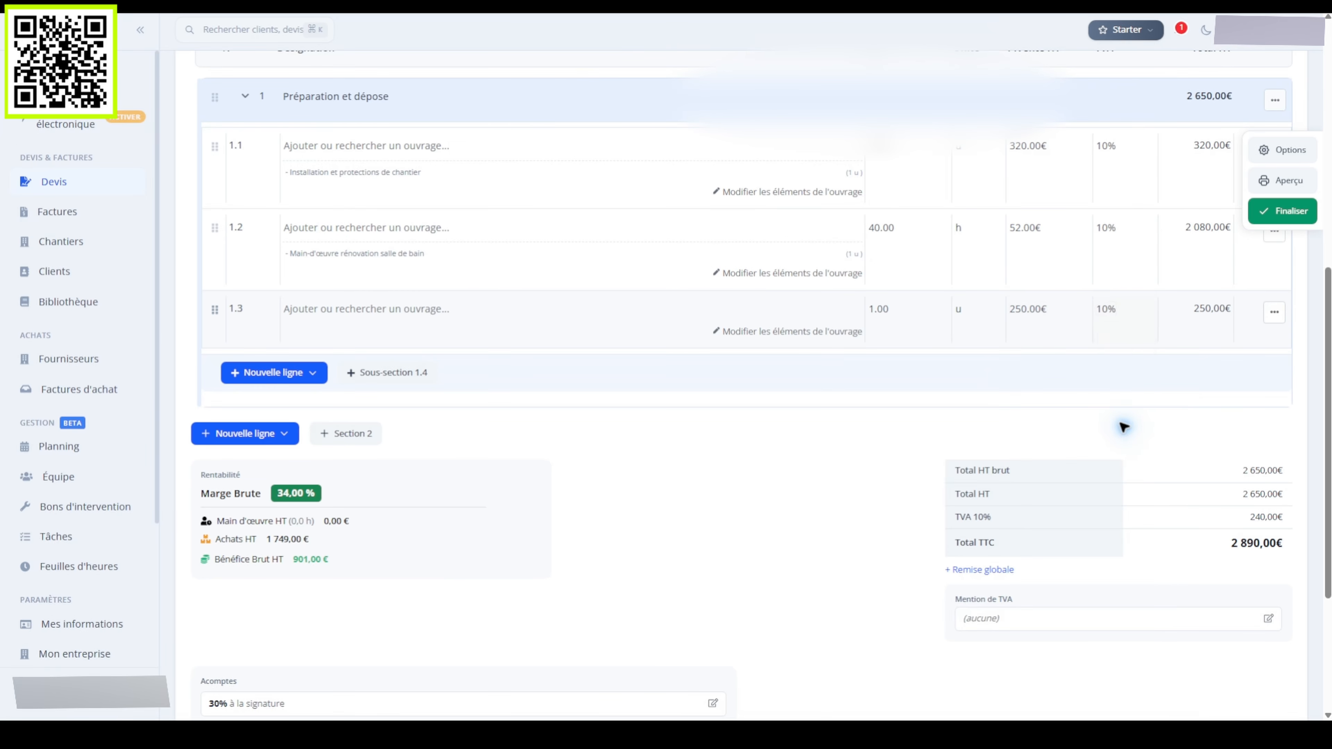
Detail line 1.3 with 'Location d'une benne et matériel de protection' costing 180 €
{"action": "left_click", "coordinate": [788, 332]}
{"action": "left_click", "coordinate": [568, 219]}
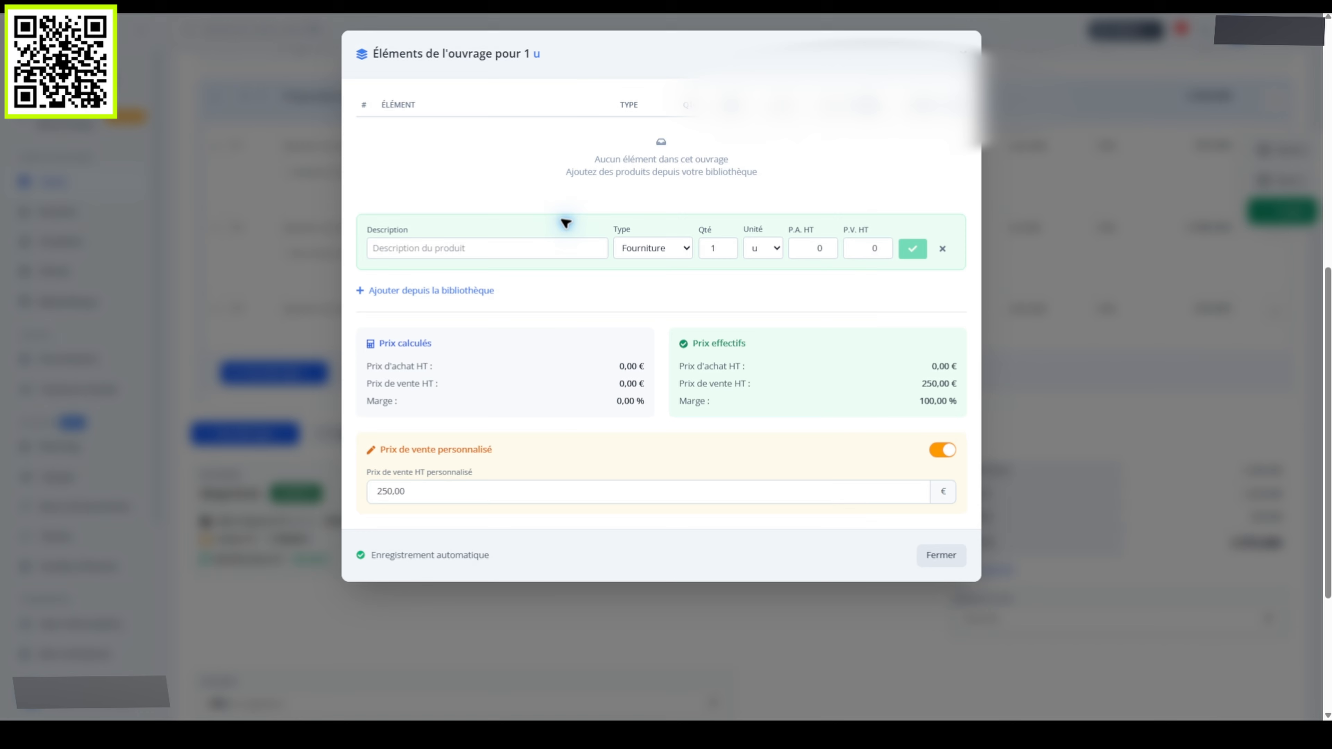
{"action": "left_click", "coordinate": [489, 247]}
{"action": "type", "text": "Loca"}
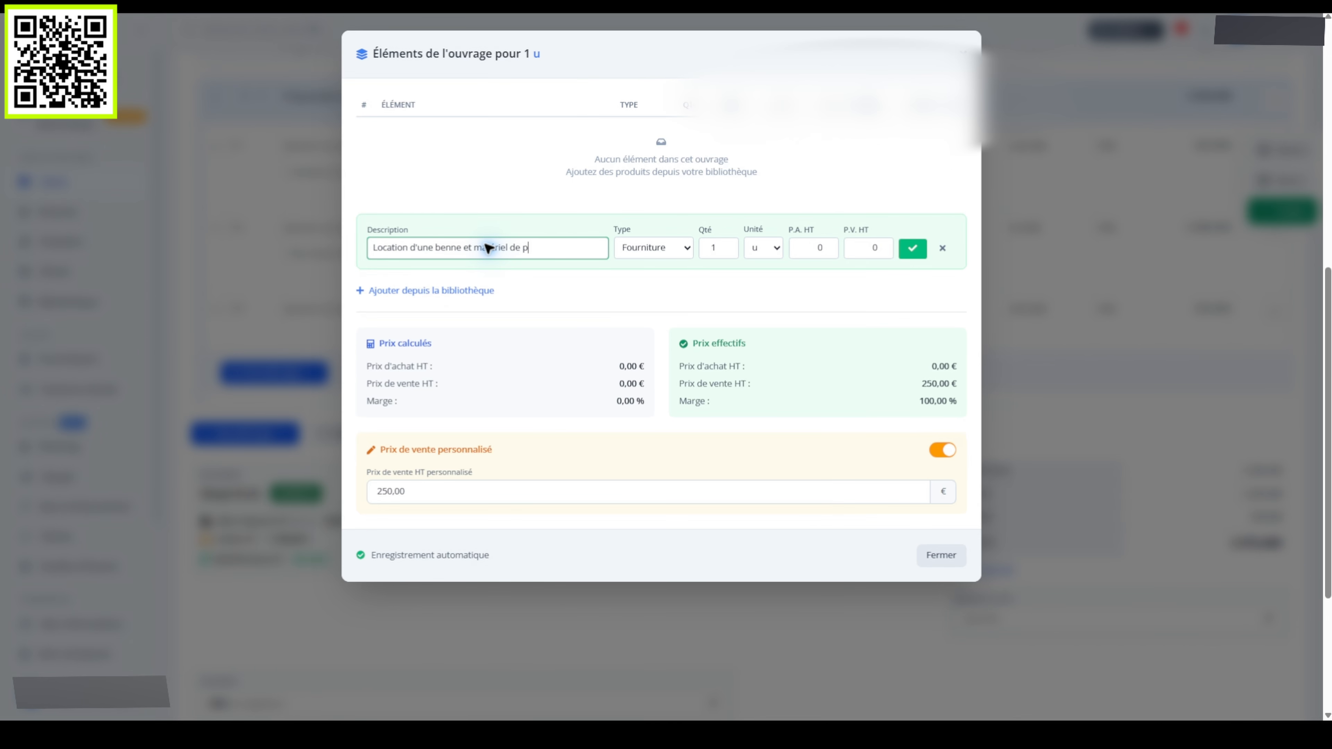
{"action": "type", "text": "tion"}
{"action": "left_click", "coordinate": [814, 248]}
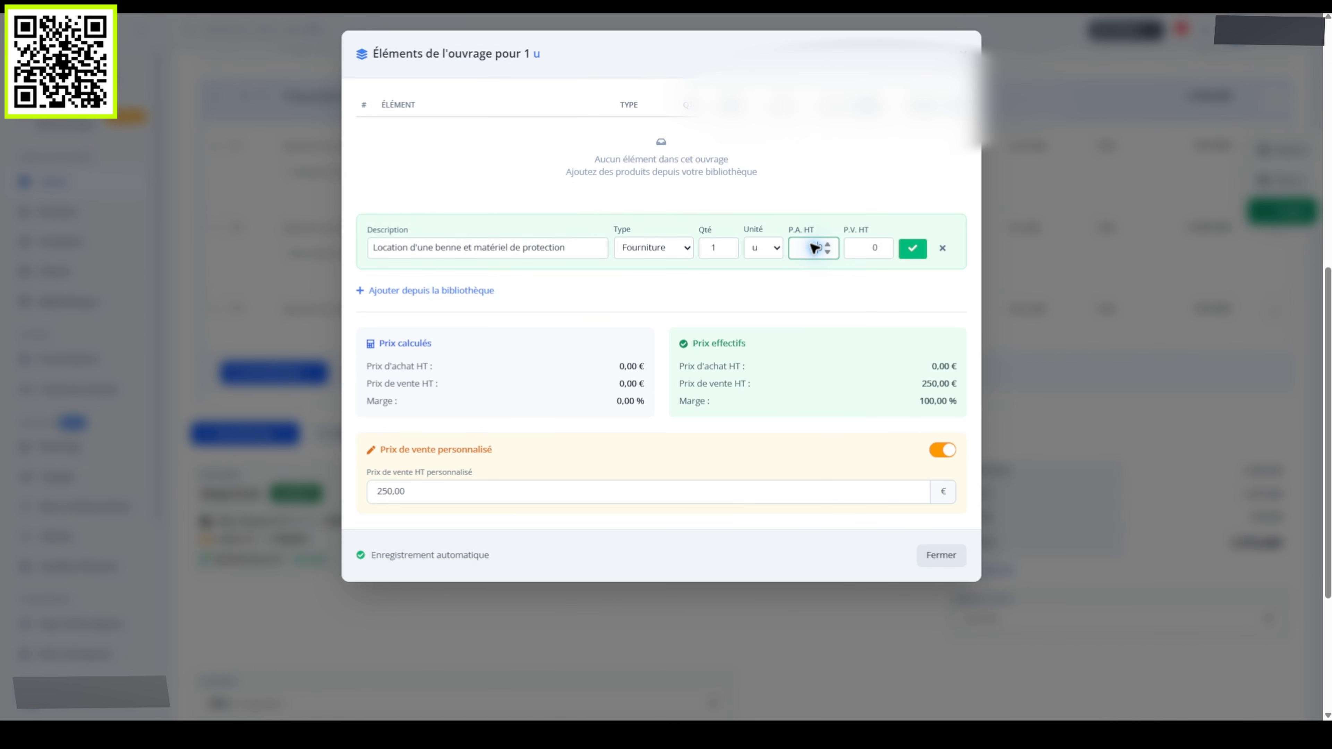
{"action": "type", "text": "180"}
{"action": "left_click", "coordinate": [869, 248]}
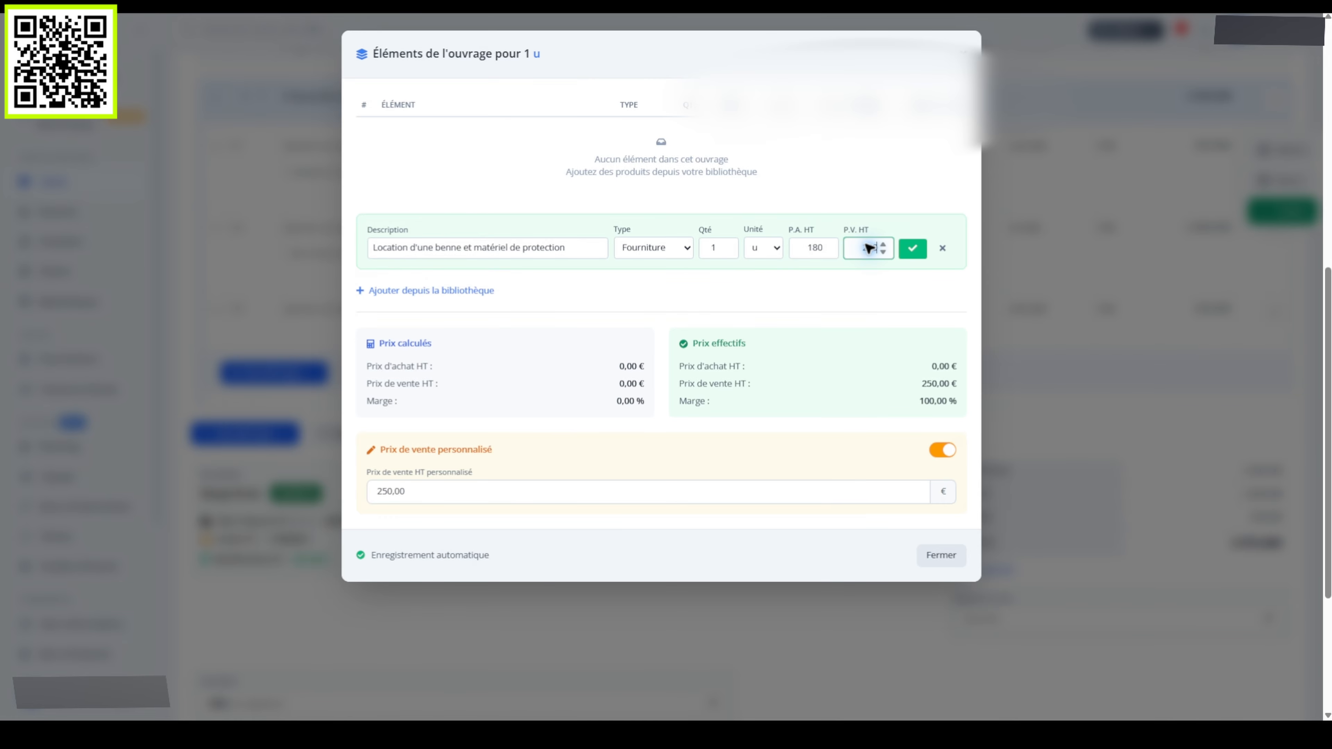
{"action": "left_click", "coordinate": [912, 249]}
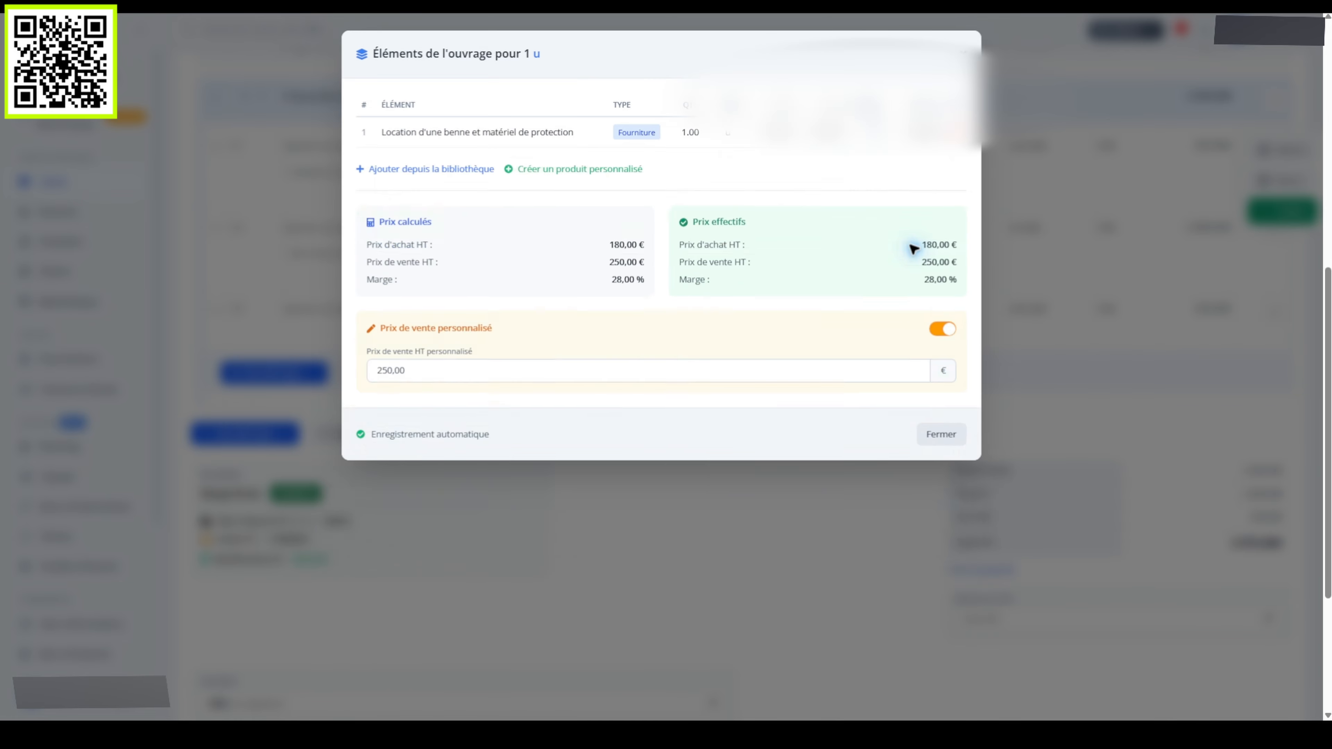
{"action": "left_click", "coordinate": [942, 434]}
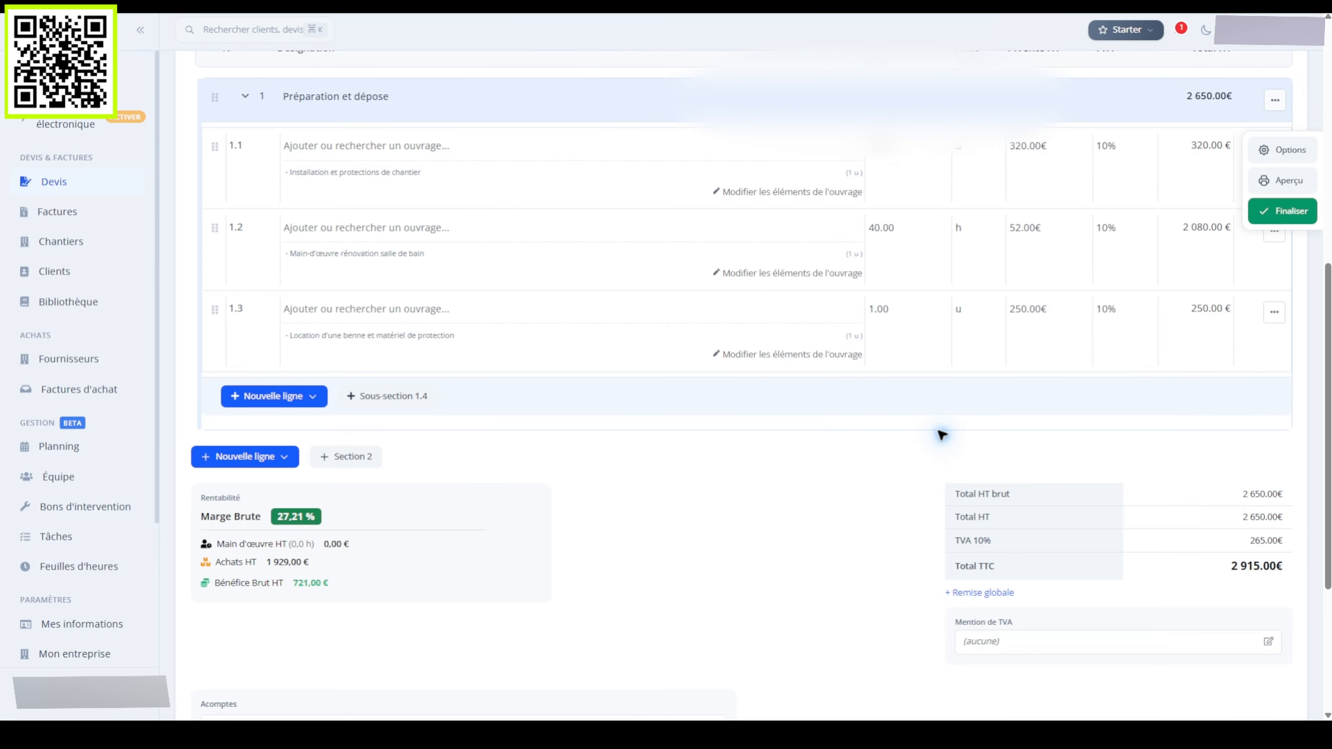
Add detailed line 1.4 priced at 850 € with 10% VAT
{"action": "left_click", "coordinate": [276, 396]}
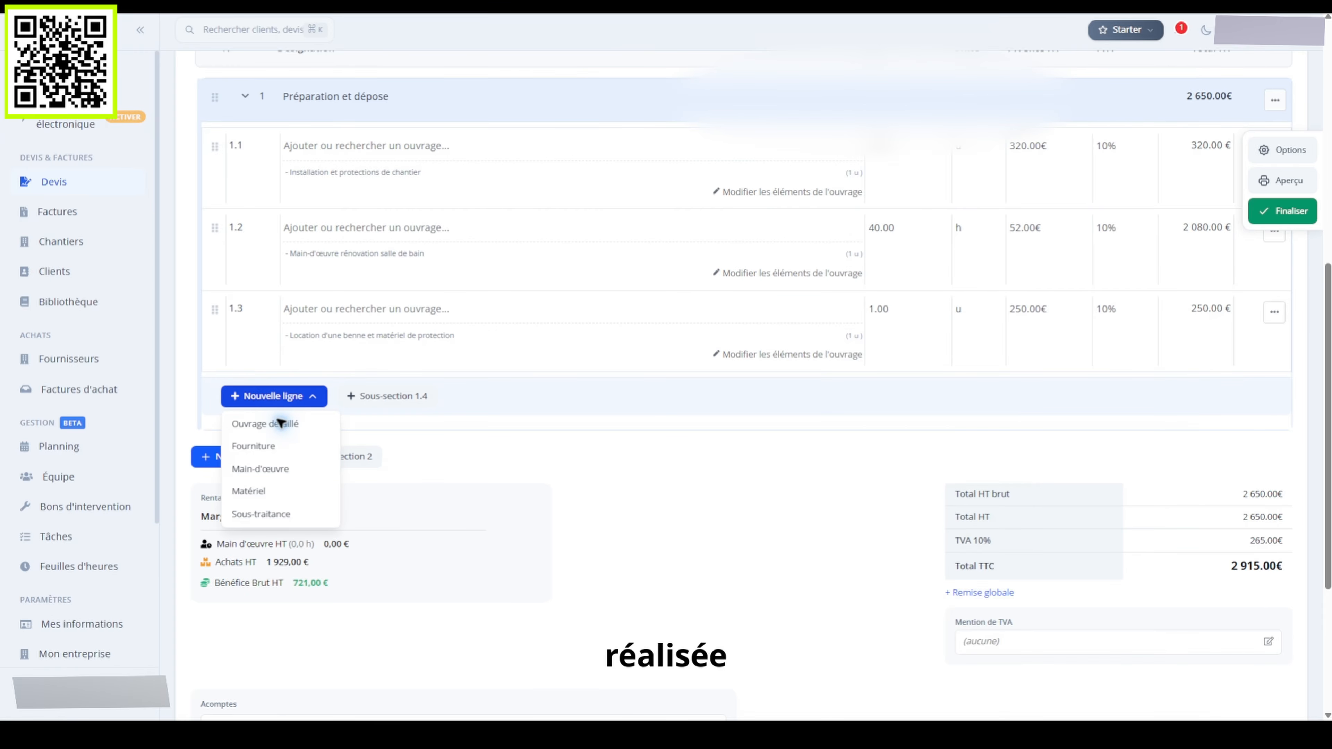
{"action": "left_click", "coordinate": [265, 424]}
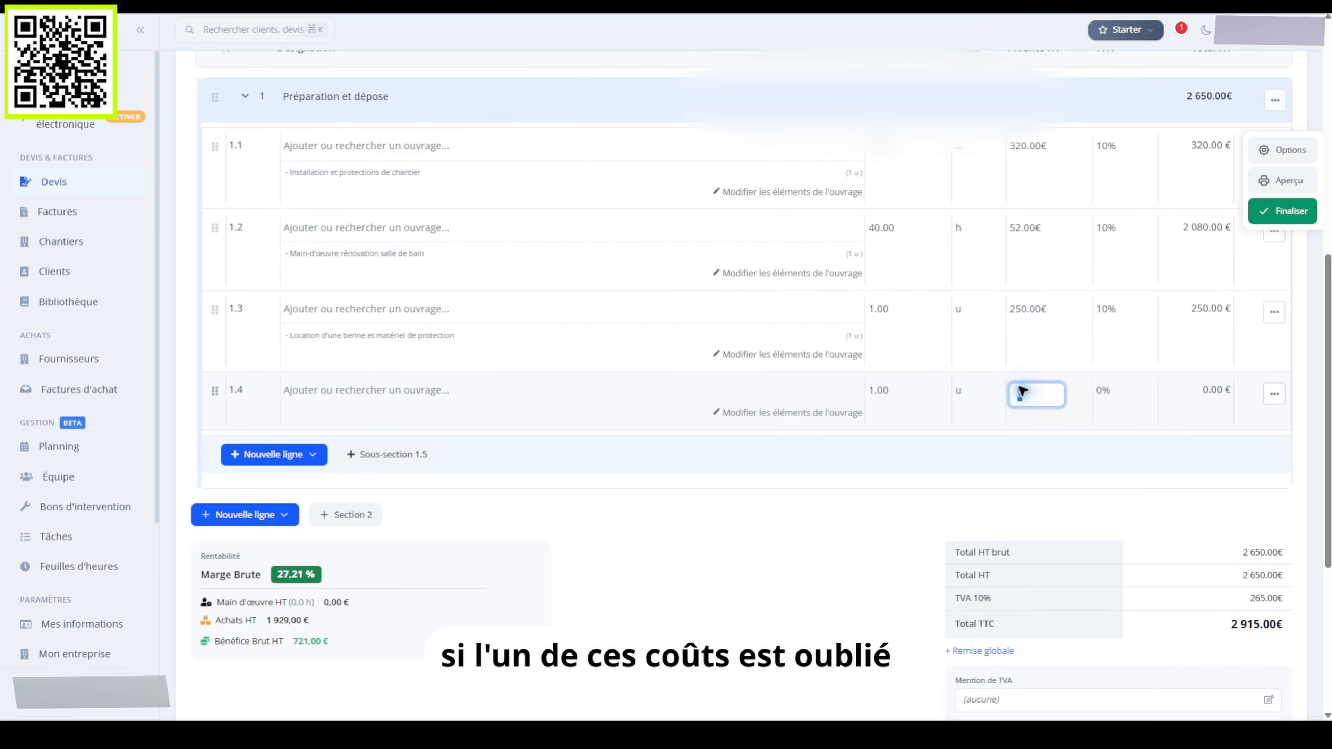
{"action": "type", "text": "850"}
{"action": "key", "text": "Return"}
{"action": "left_click", "coordinate": [1103, 391]}
{"action": "left_click", "coordinate": [1122, 507]}
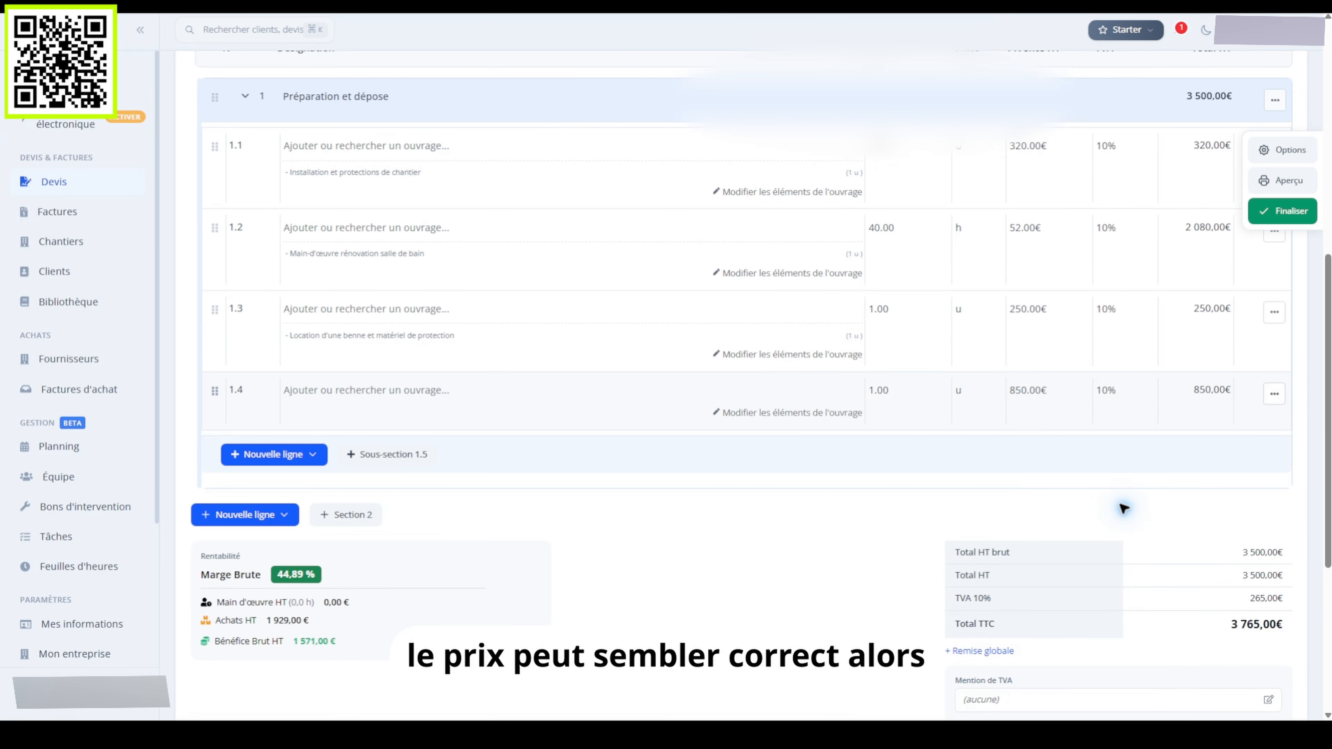
Detail line 1.4 with 'Intervention complémentaire du plombier' costing 650 € and selling at 850 €
{"action": "left_click", "coordinate": [789, 412]}
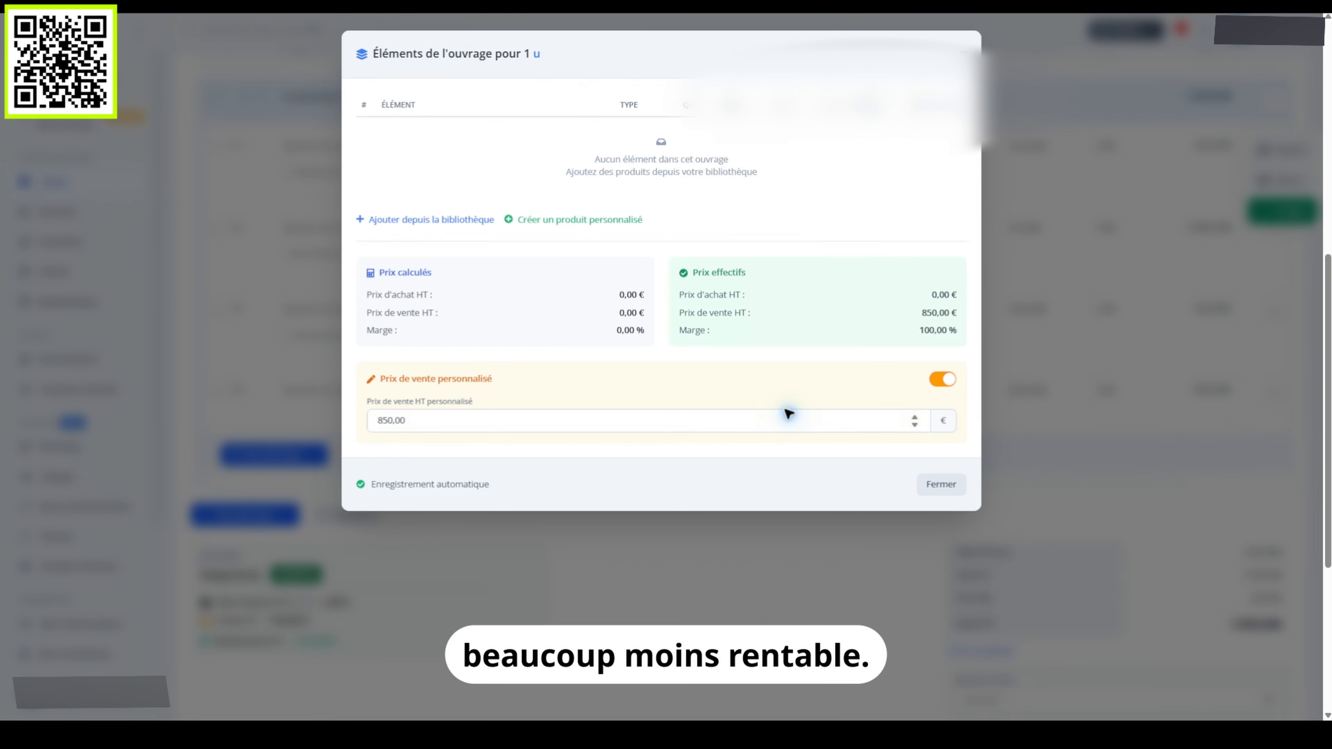
{"action": "left_click", "coordinate": [574, 220]}
{"action": "left_click", "coordinate": [489, 247]}
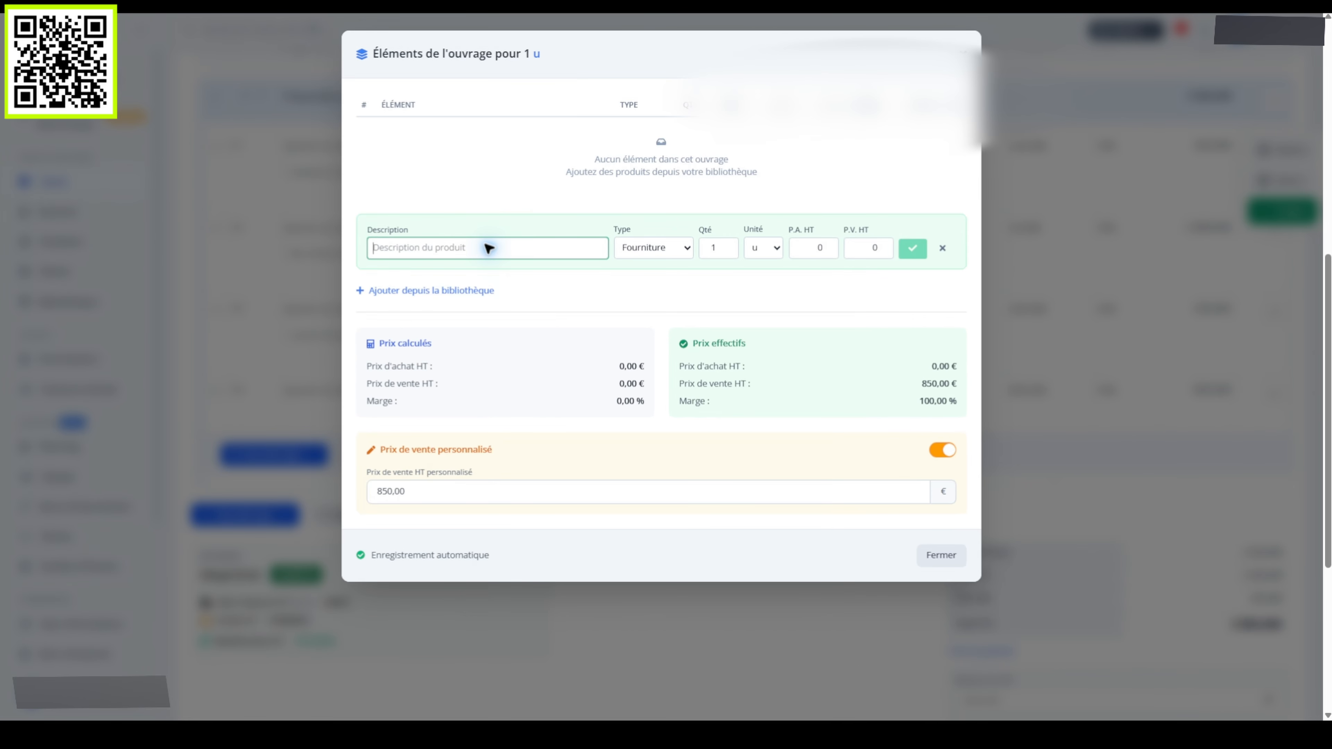
{"action": "type", "text": "Intervention complémentaire du plombier"}
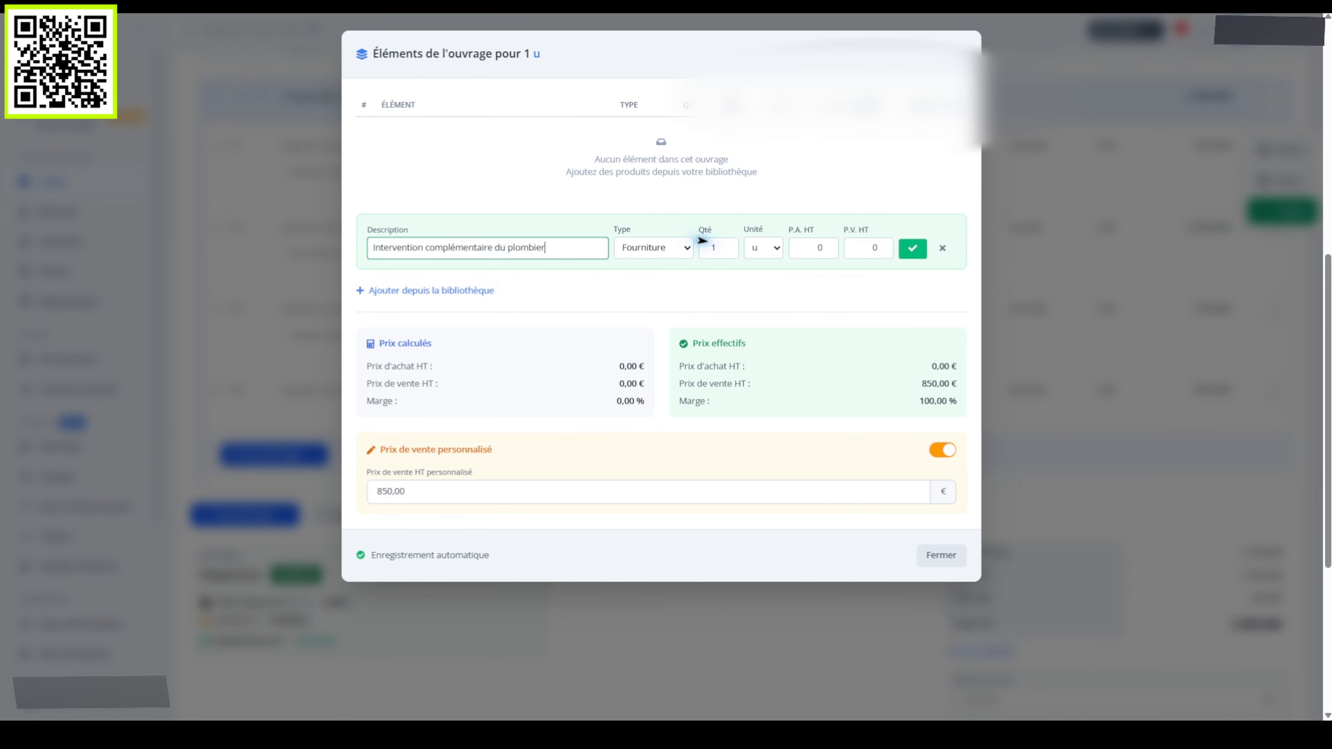
{"action": "left_click", "coordinate": [814, 248]}
{"action": "type", "text": "650"}
{"action": "left_click", "coordinate": [869, 248]}
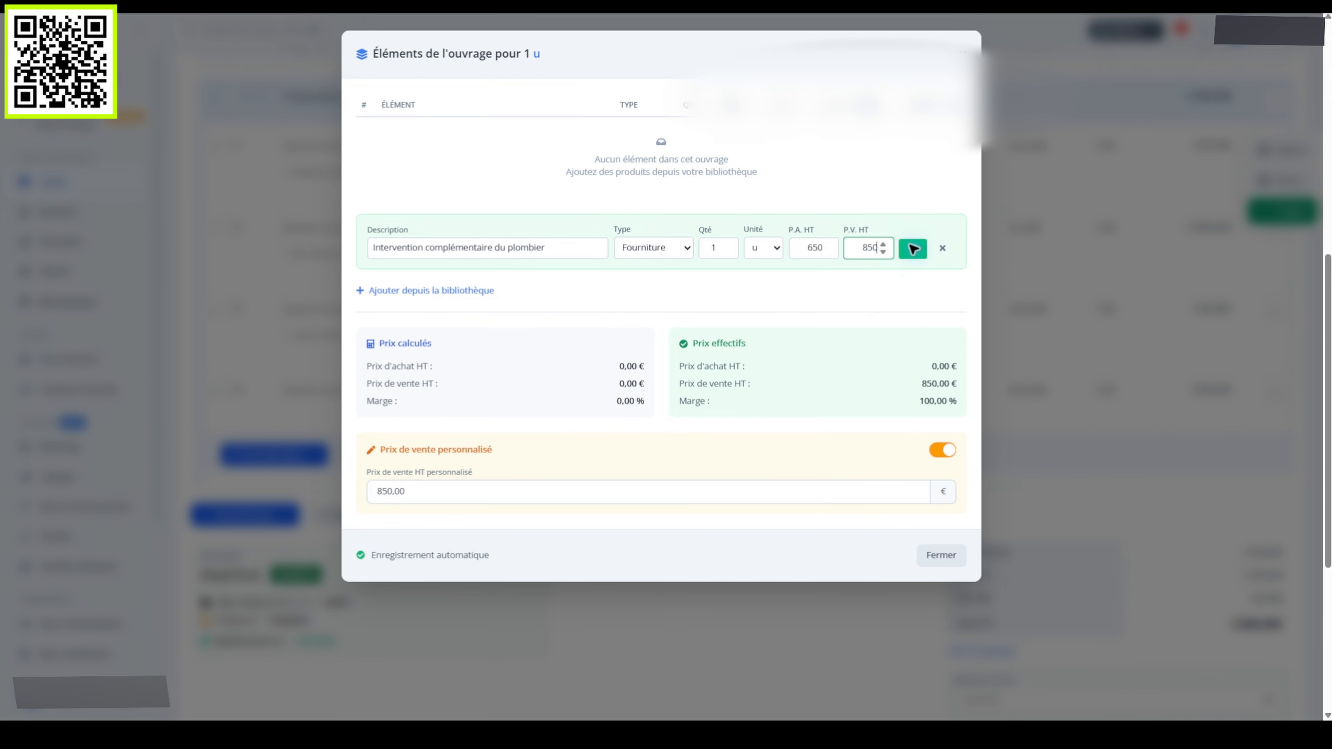
{"action": "type", "text": "850"}
{"action": "left_click", "coordinate": [912, 248]}
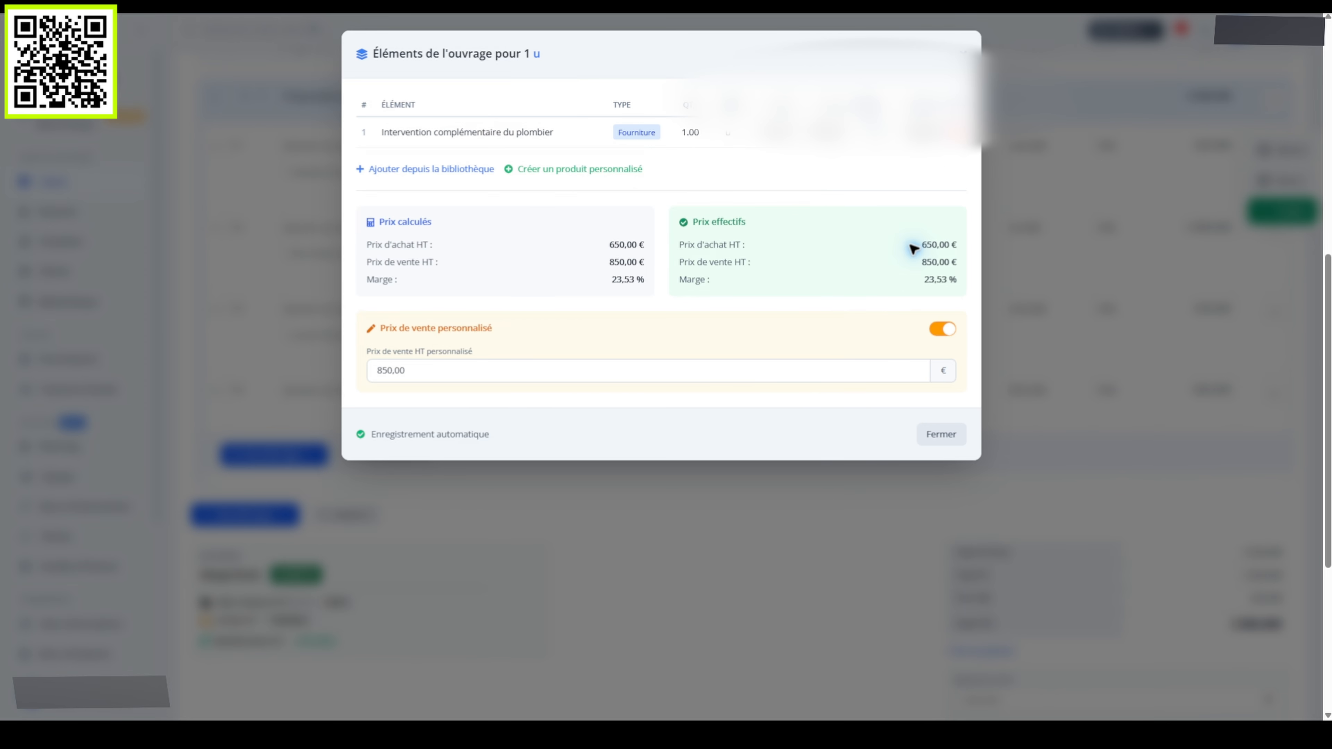
{"action": "left_click", "coordinate": [941, 433]}
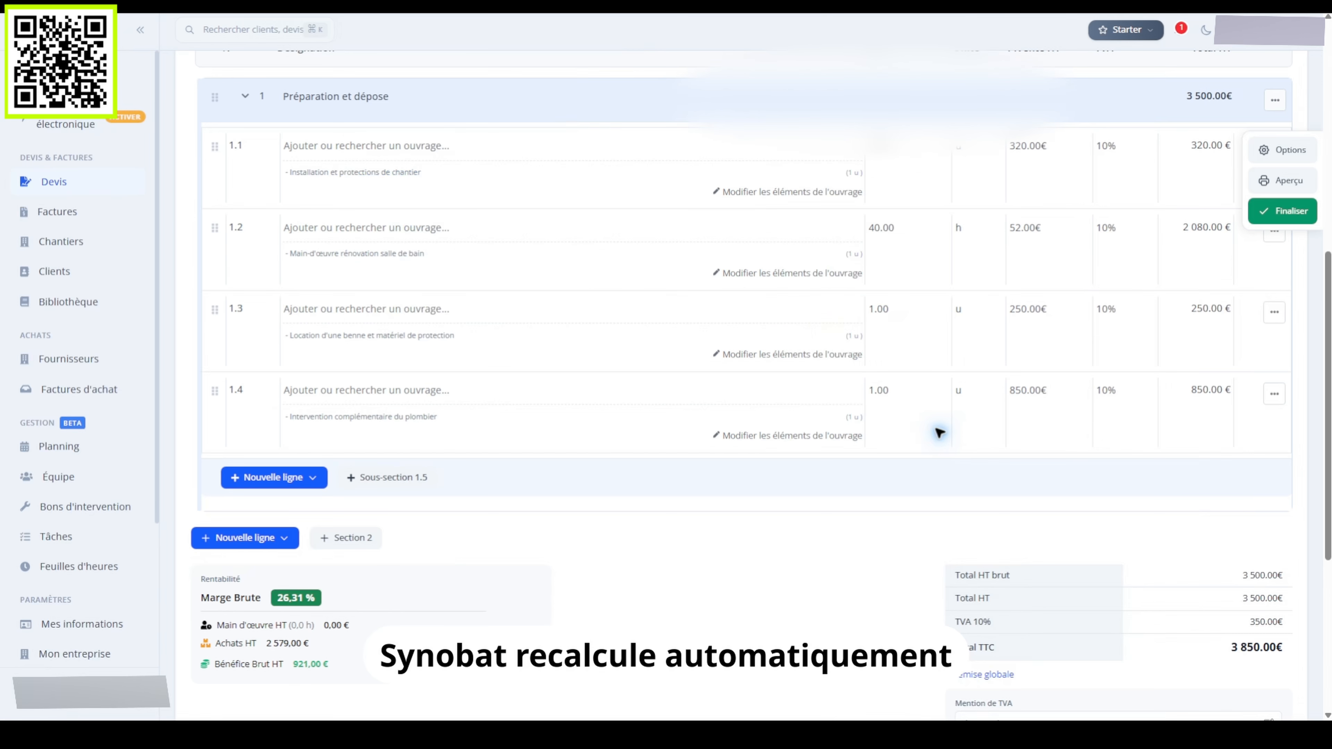
{"action": "left_click", "coordinate": [345, 538]}
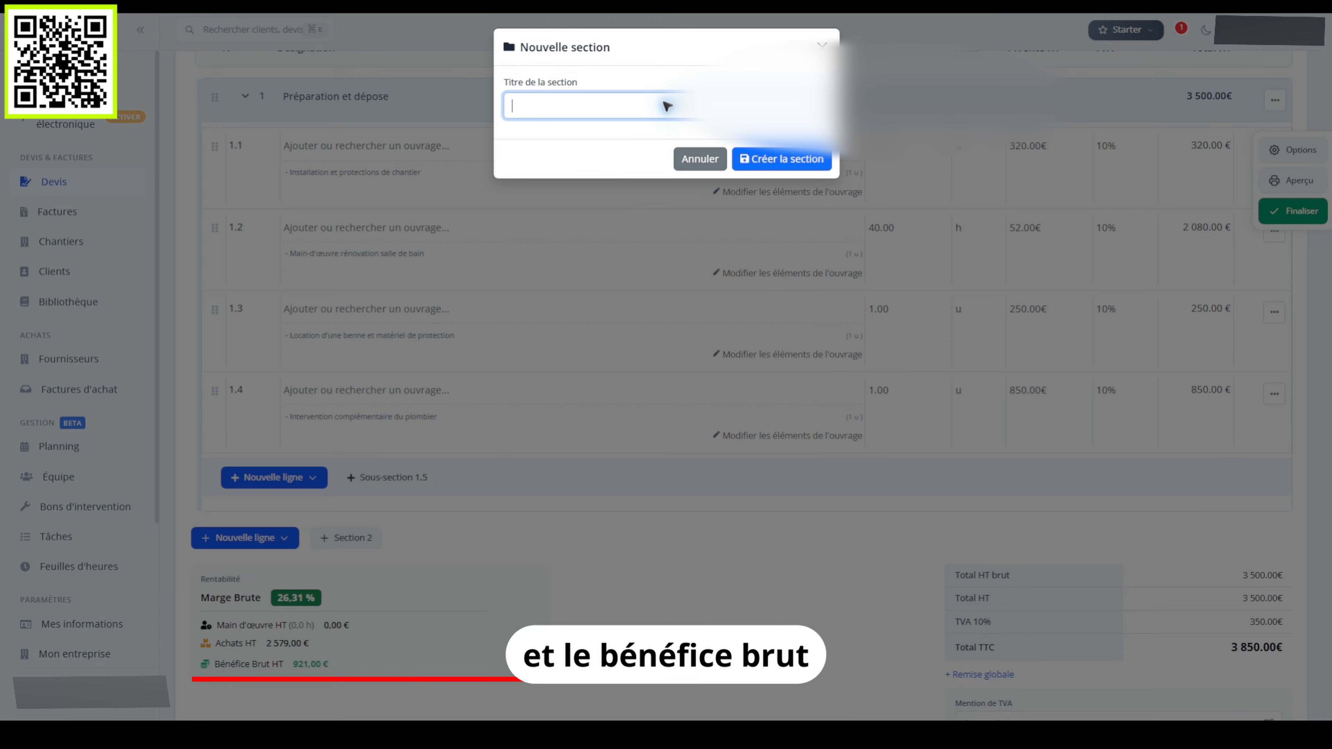
Create section 'Plomberie et équipements' with detailed line 2.1 at 249.04 € and 10% VAT
{"action": "type", "text": "Plomberie et équipement"}
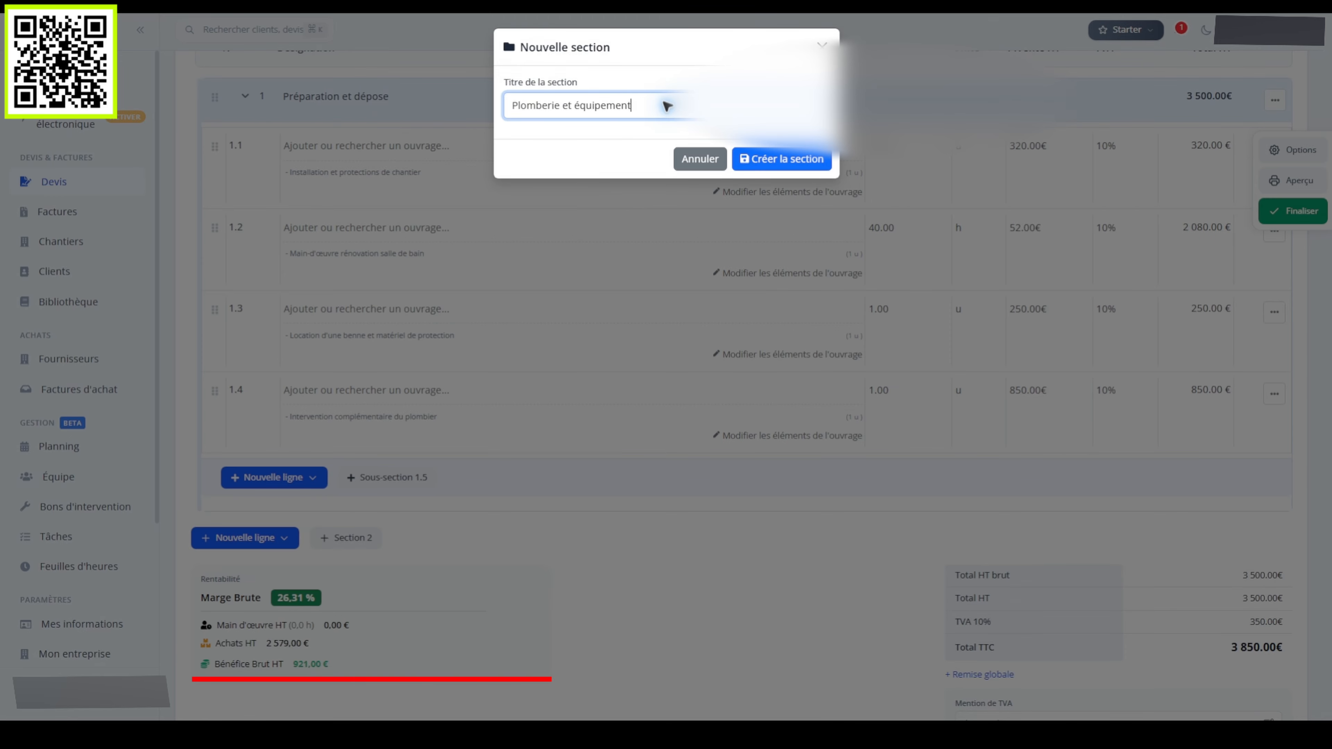
{"action": "type", "text": "s"}
{"action": "left_click", "coordinate": [781, 158]}
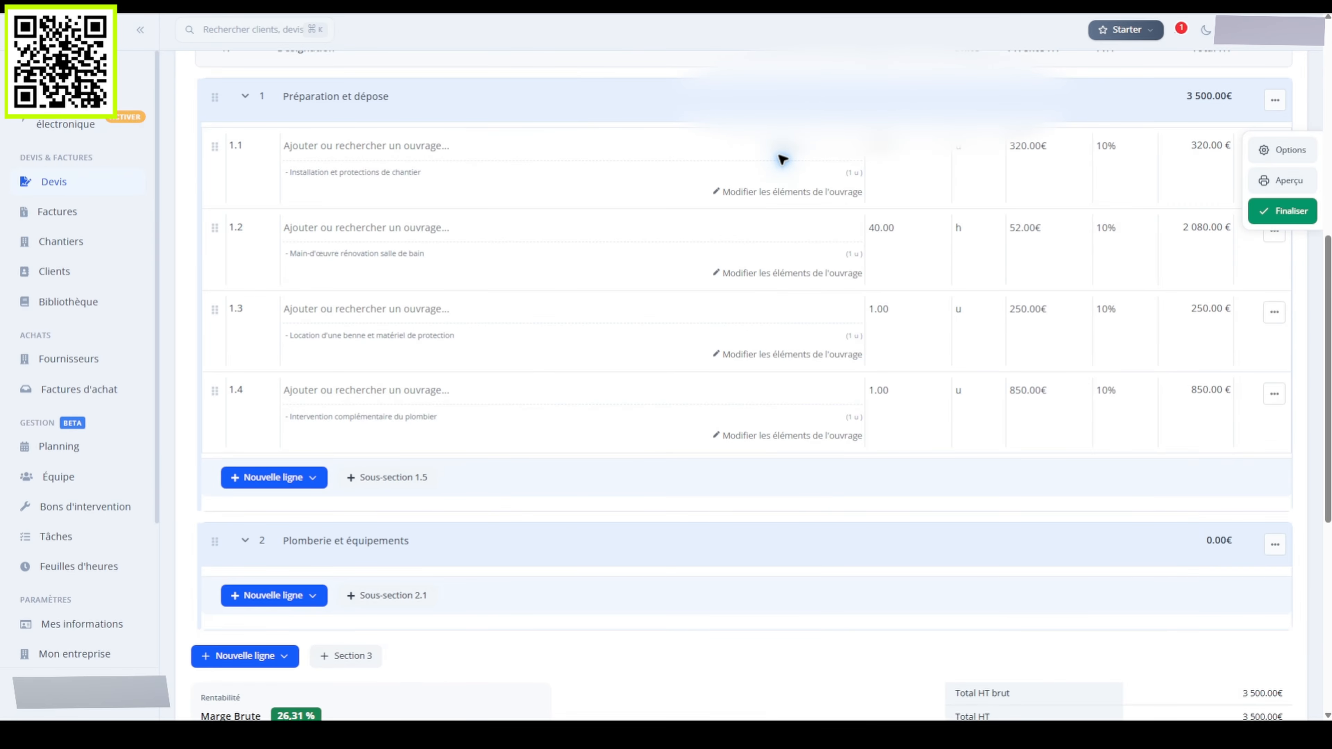
{"action": "left_click", "coordinate": [270, 594]}
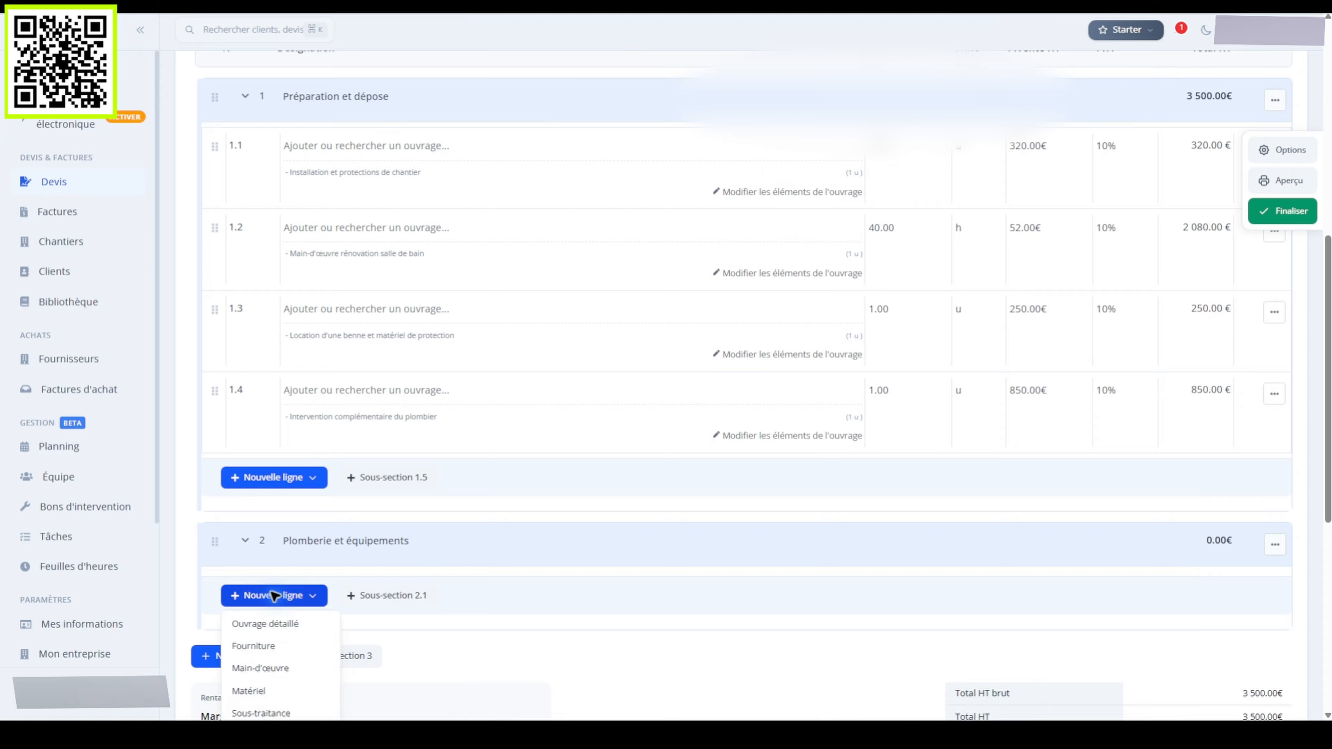
{"action": "left_click", "coordinate": [280, 623]}
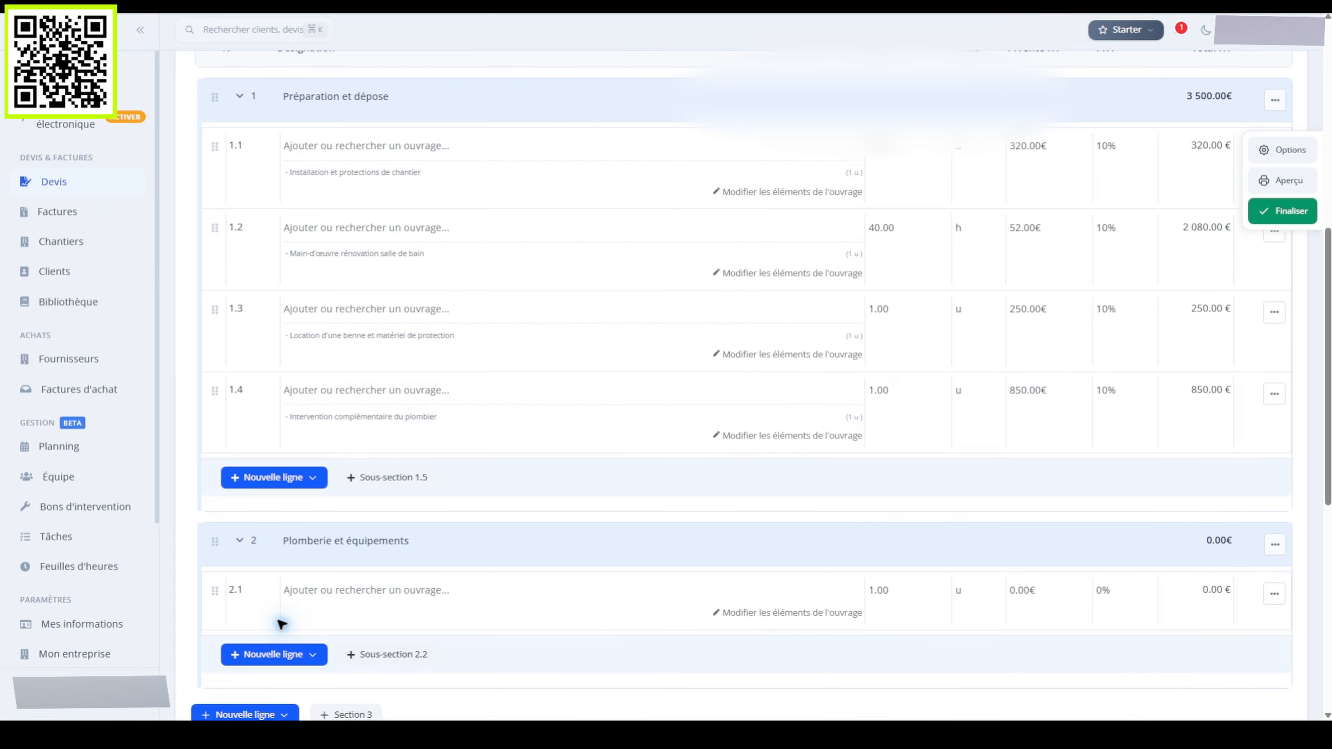
{"action": "left_click", "coordinate": [1020, 592]}
{"action": "type", "text": "249.04"}
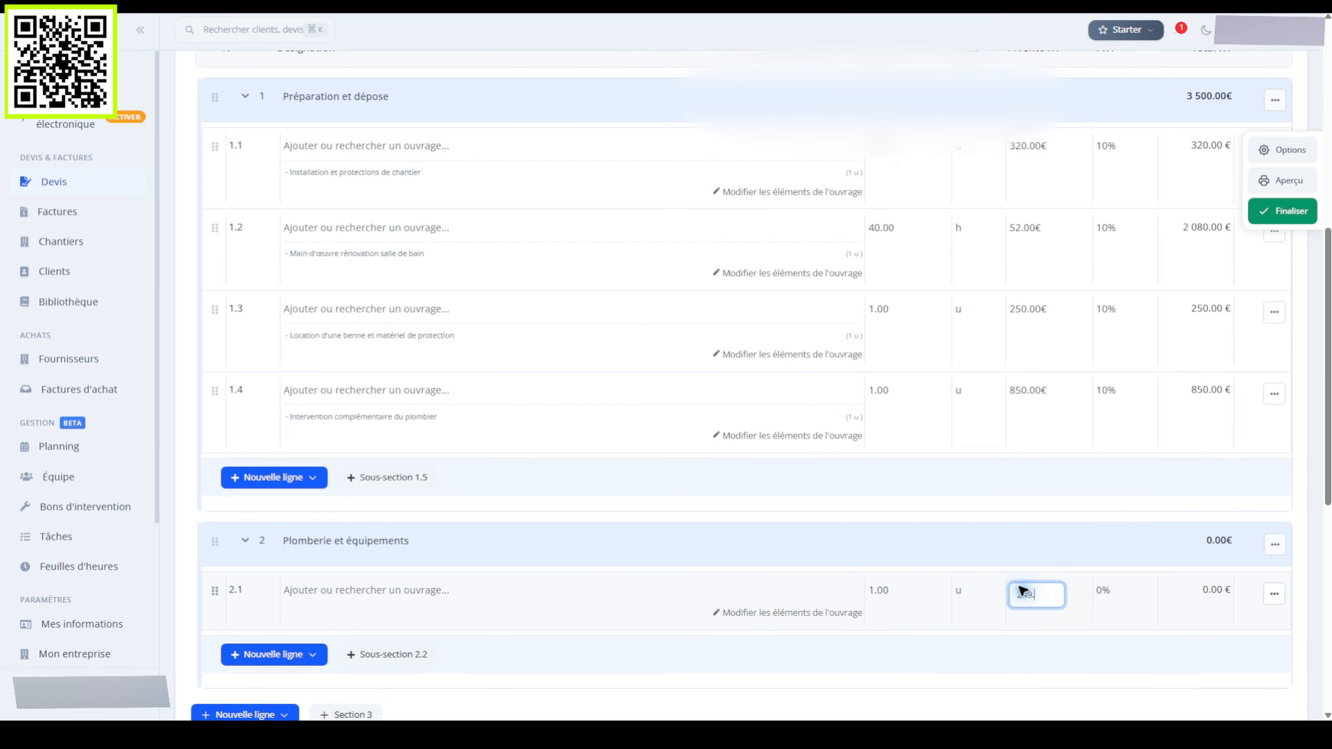
{"action": "key", "text": "Return"}
{"action": "left_click", "coordinate": [1103, 589]}
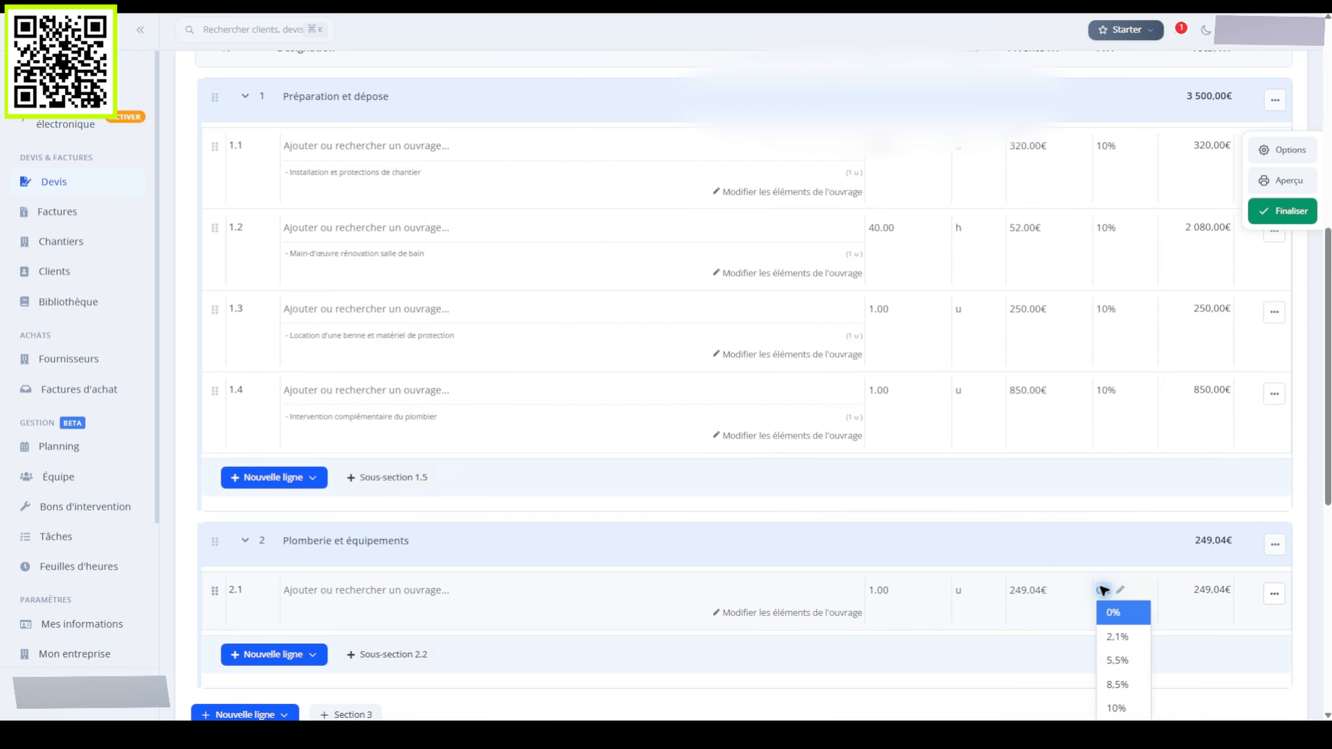
{"action": "left_click", "coordinate": [1121, 706]}
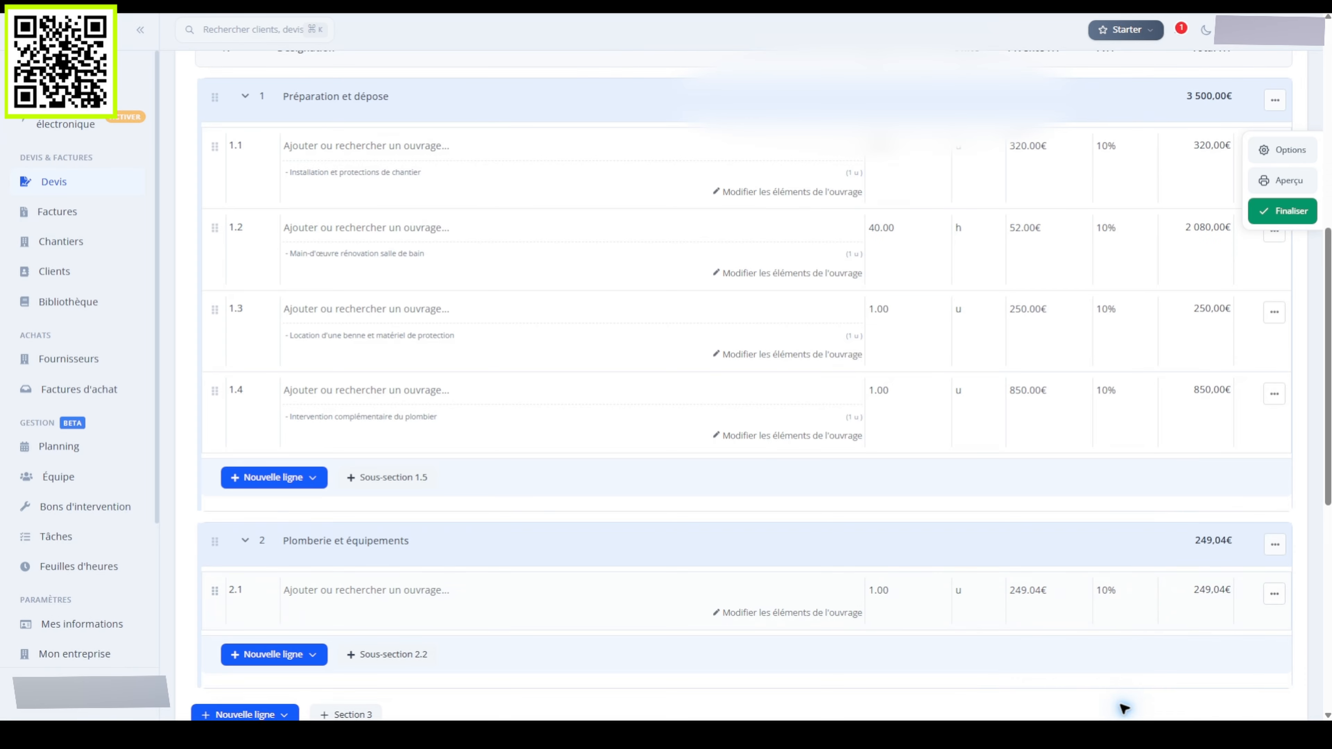
Add a 'WC suspendu' component to line 2.1 costing 199,23 € and selling at 249 €
{"action": "left_click", "coordinate": [789, 611]}
{"action": "left_click", "coordinate": [577, 219]}
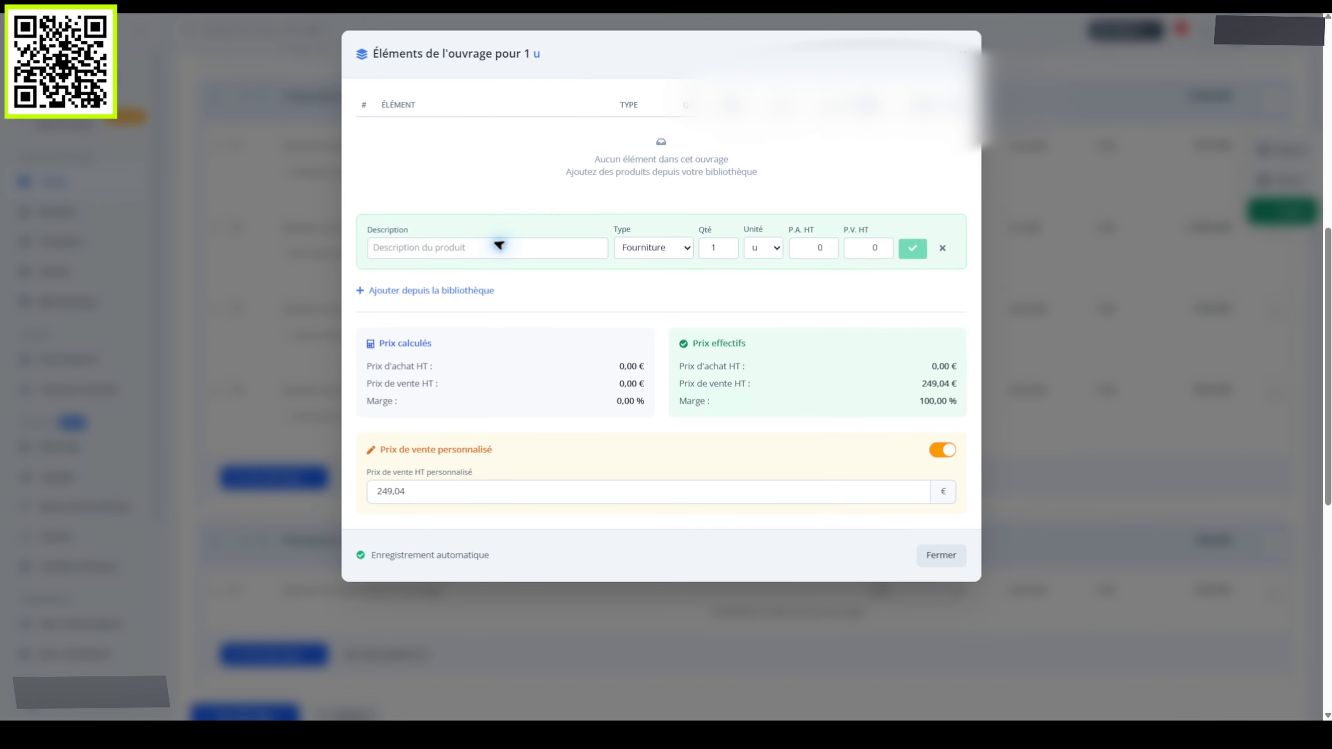
{"action": "left_click", "coordinate": [488, 247]}
{"action": "type", "text": "WC suspendu"}
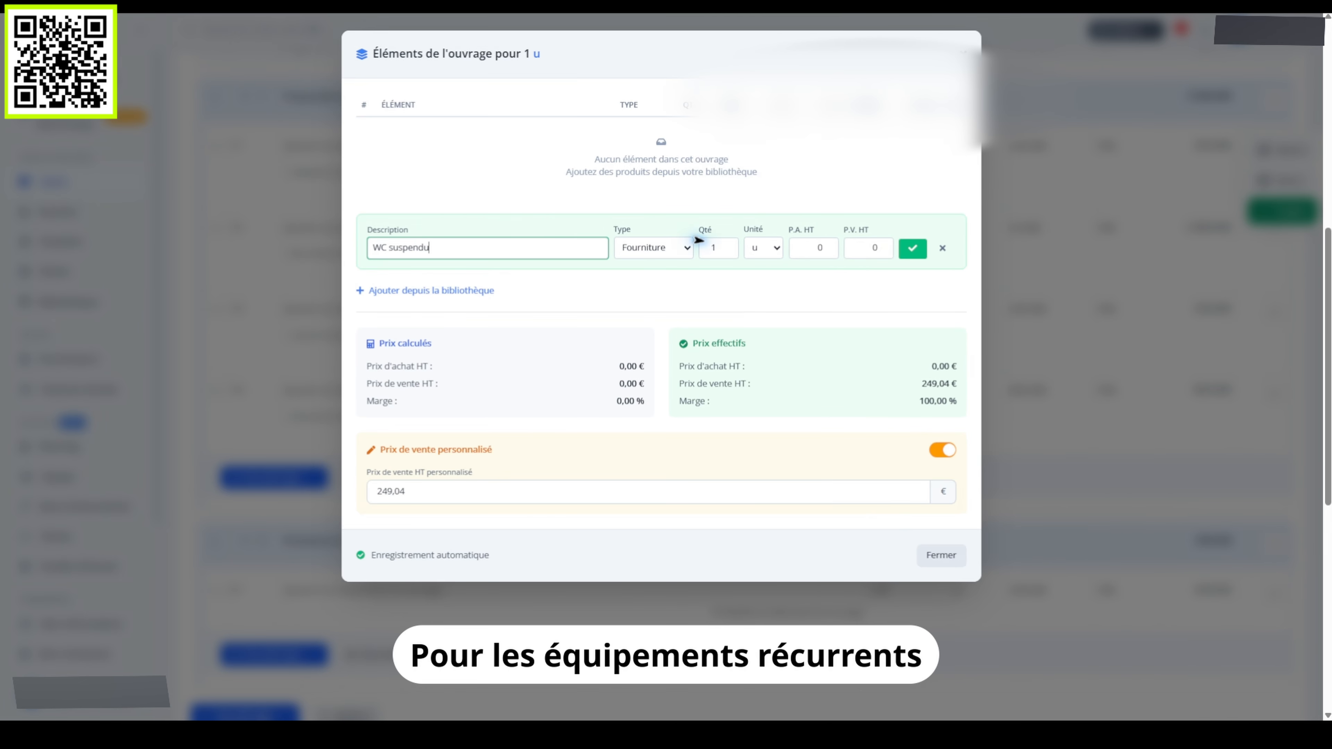
{"action": "left_click", "coordinate": [812, 248]}
{"action": "type", "text": "199,23"}
{"action": "left_click", "coordinate": [868, 247]}
{"action": "type", "text": "249,04"}
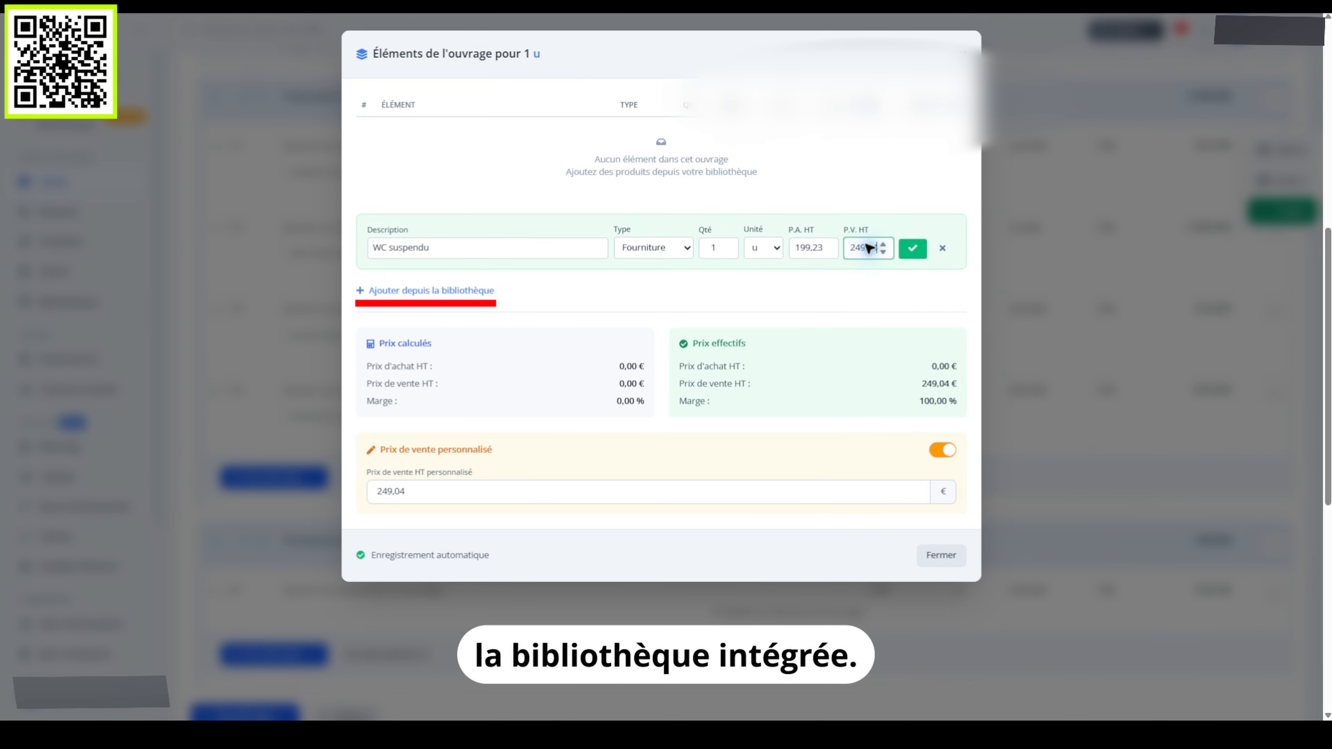
{"action": "left_click", "coordinate": [913, 248]}
{"action": "left_click", "coordinate": [941, 434]}
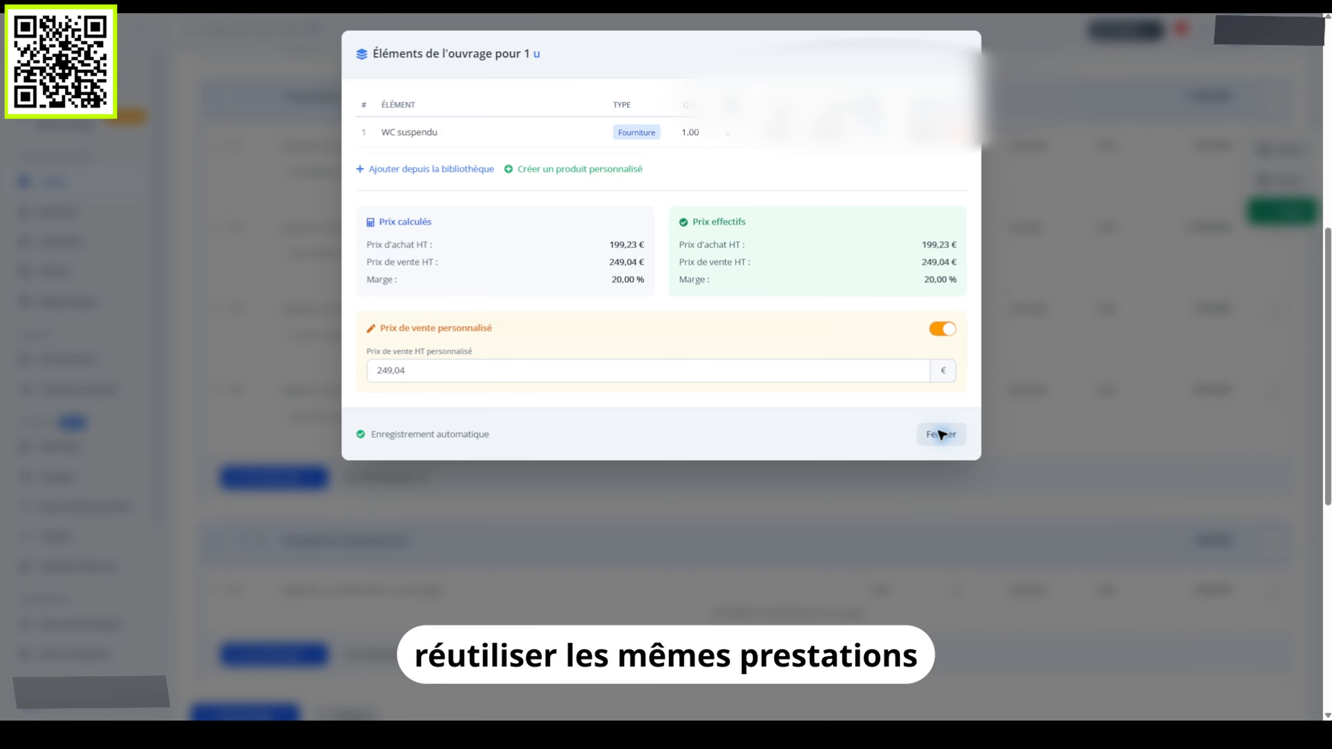
{"action": "scroll", "coordinate": [941, 434], "scroll_direction": "down", "scroll_amount": 8}
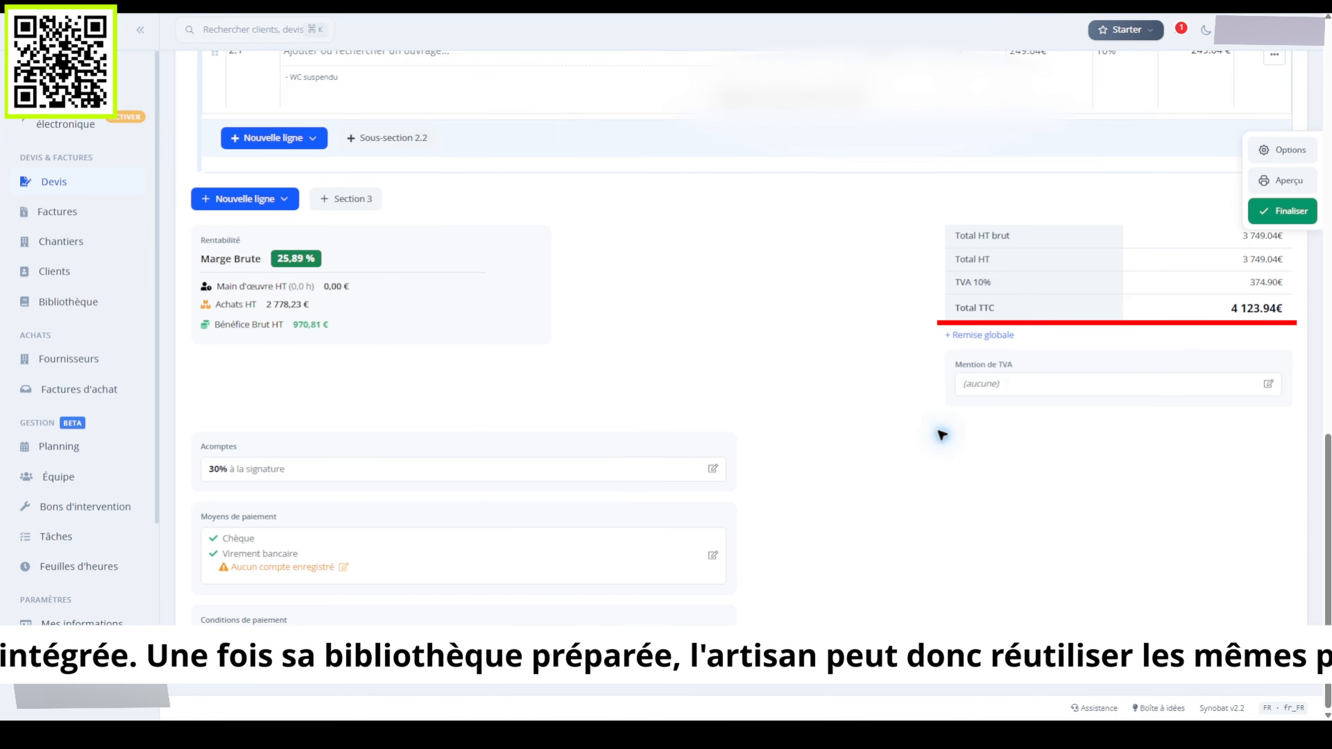
Apply a 5 % global discount to the quote
{"action": "left_click", "coordinate": [978, 335]}
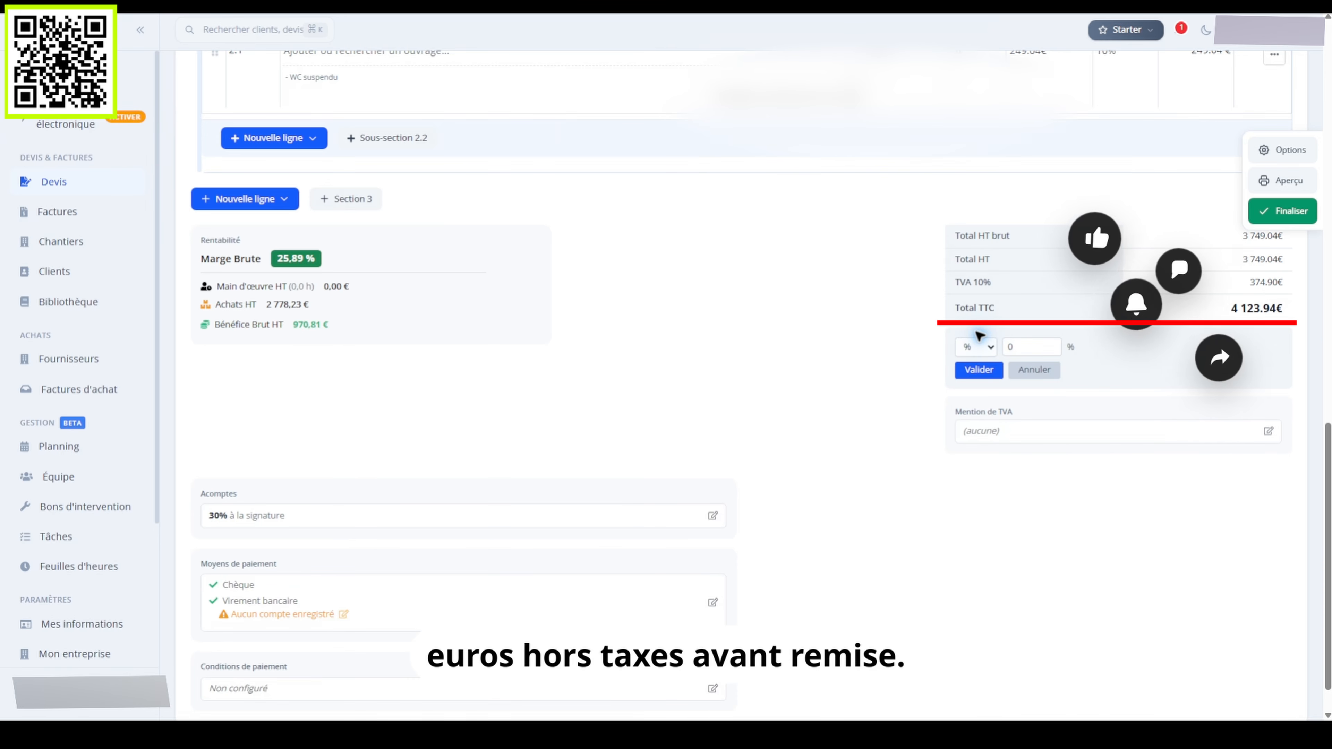
{"action": "left_click", "coordinate": [1031, 345]}
{"action": "type", "text": "5"}
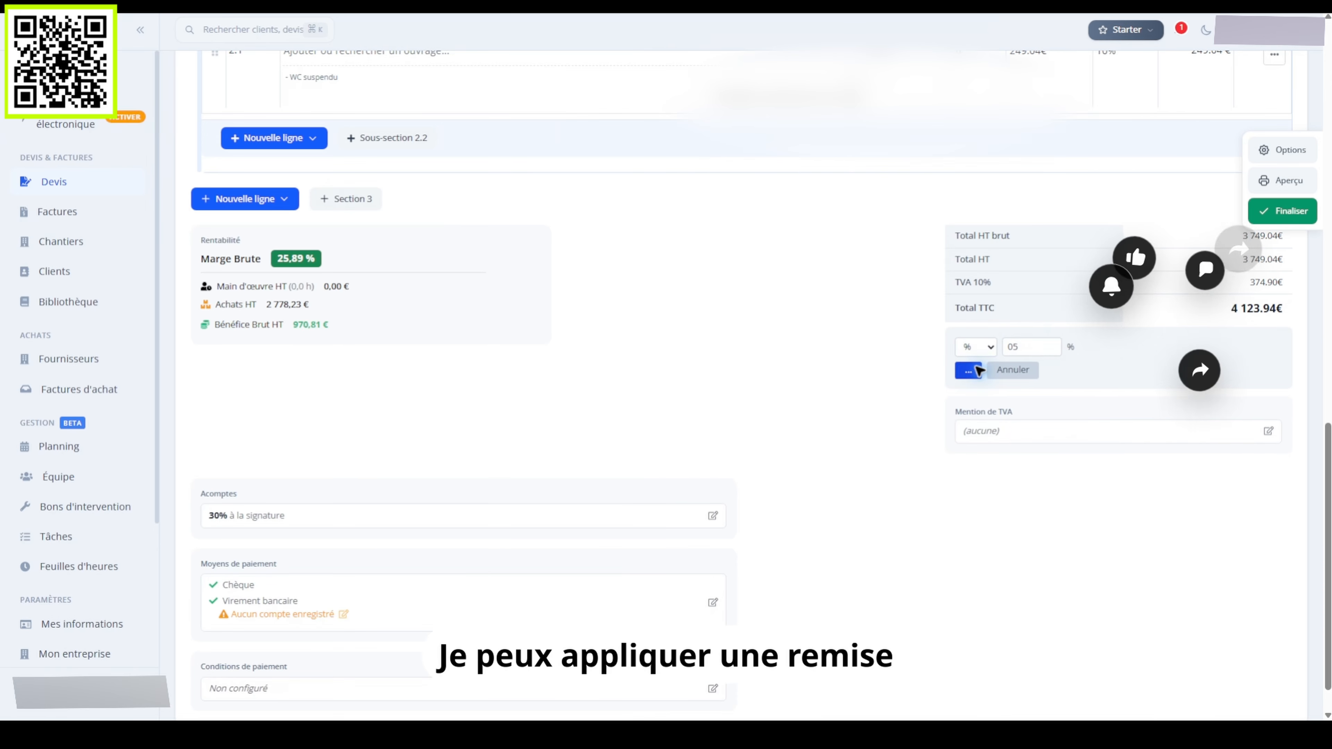
{"action": "left_click", "coordinate": [978, 370]}
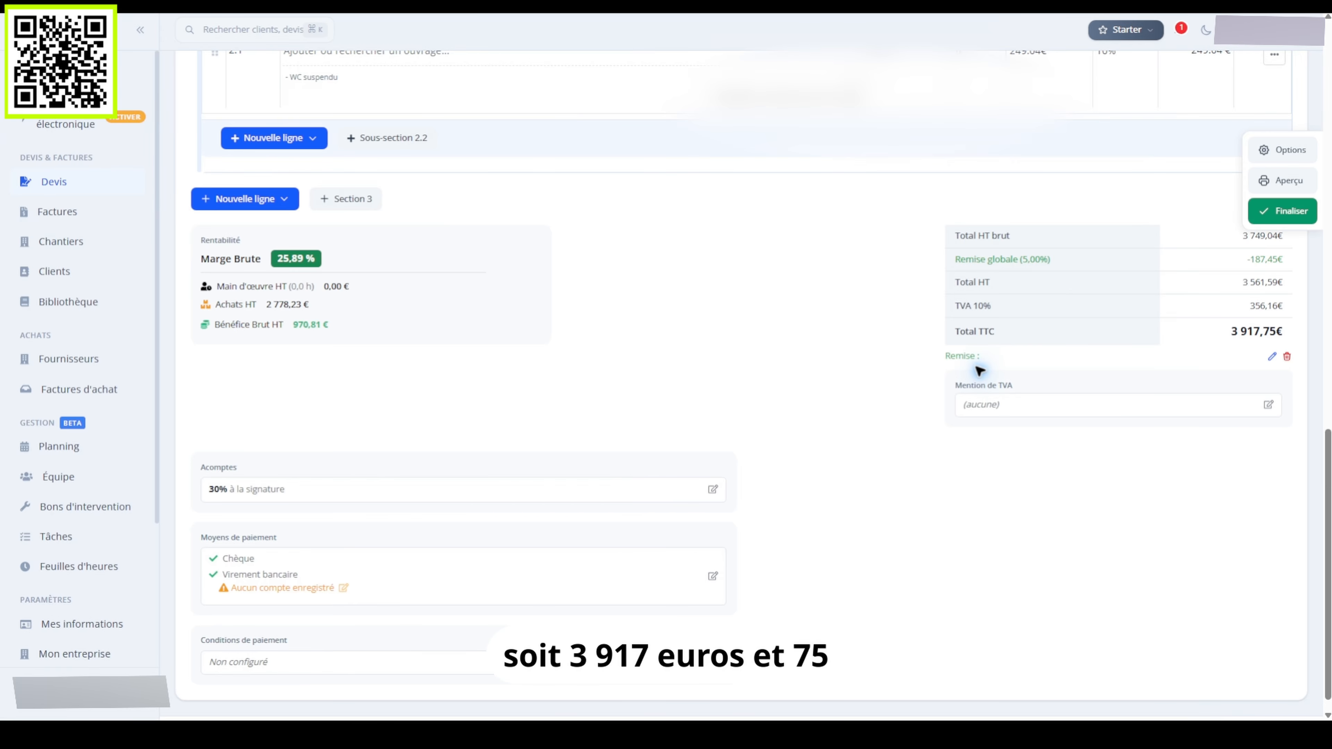
Set payment terms: 'Acompte de 30 % à la signature, solde payable à réception des travaux.'
{"action": "left_click", "coordinate": [712, 662]}
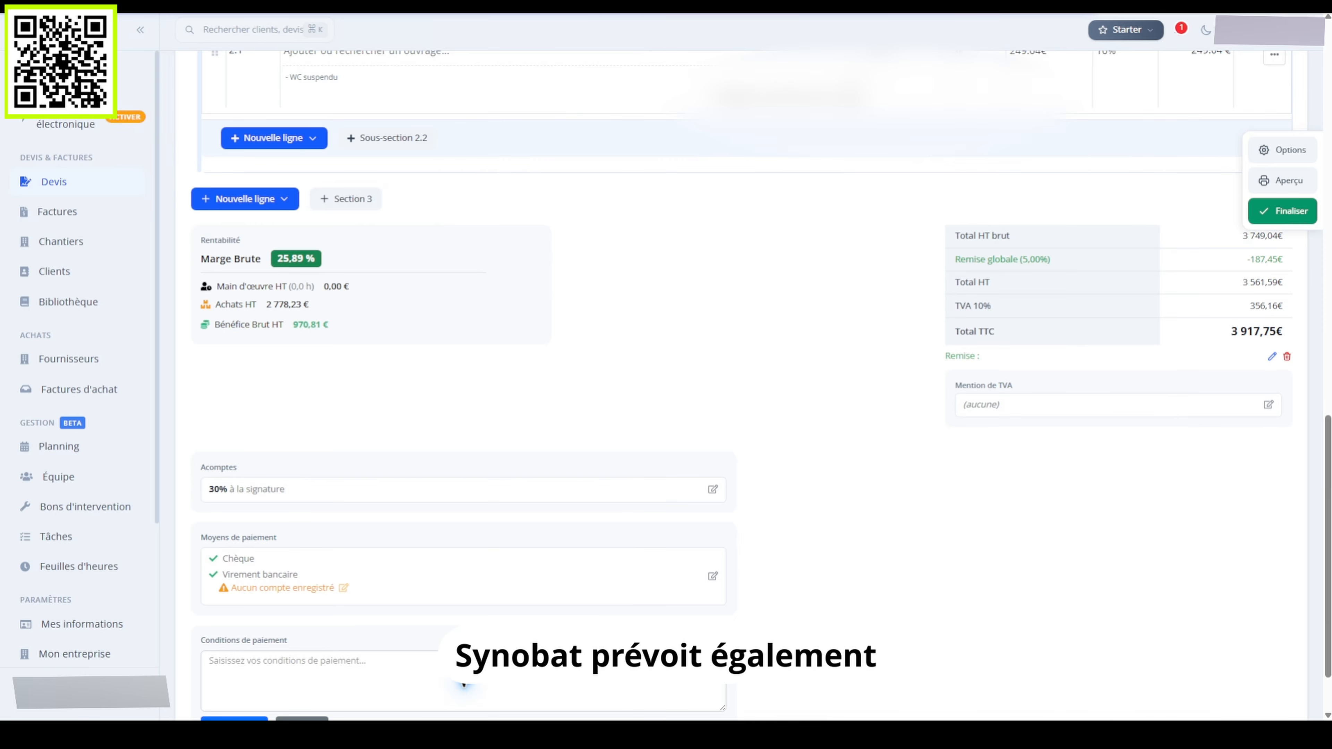
{"action": "left_click", "coordinate": [463, 683]}
{"action": "type", "text": "Acompte de 30 % à"}
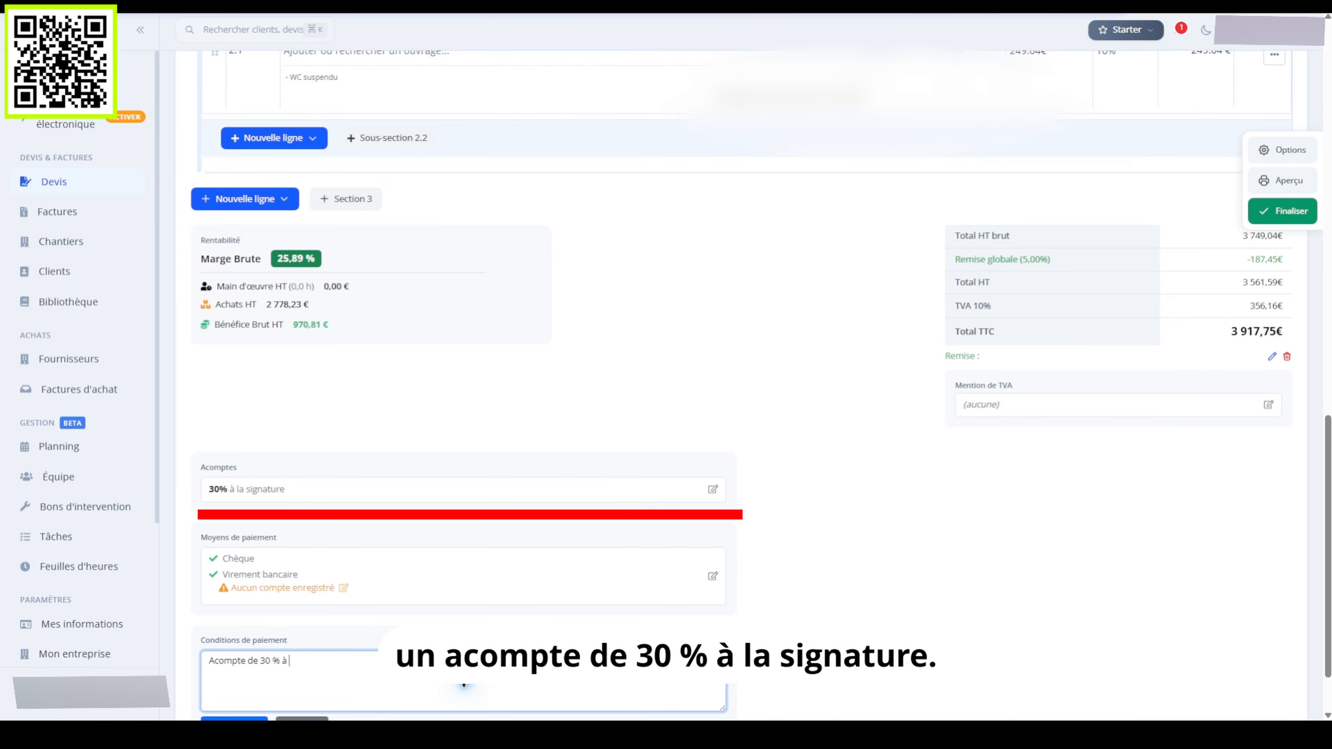
{"action": "type", "text": " la signature, solde pa"}
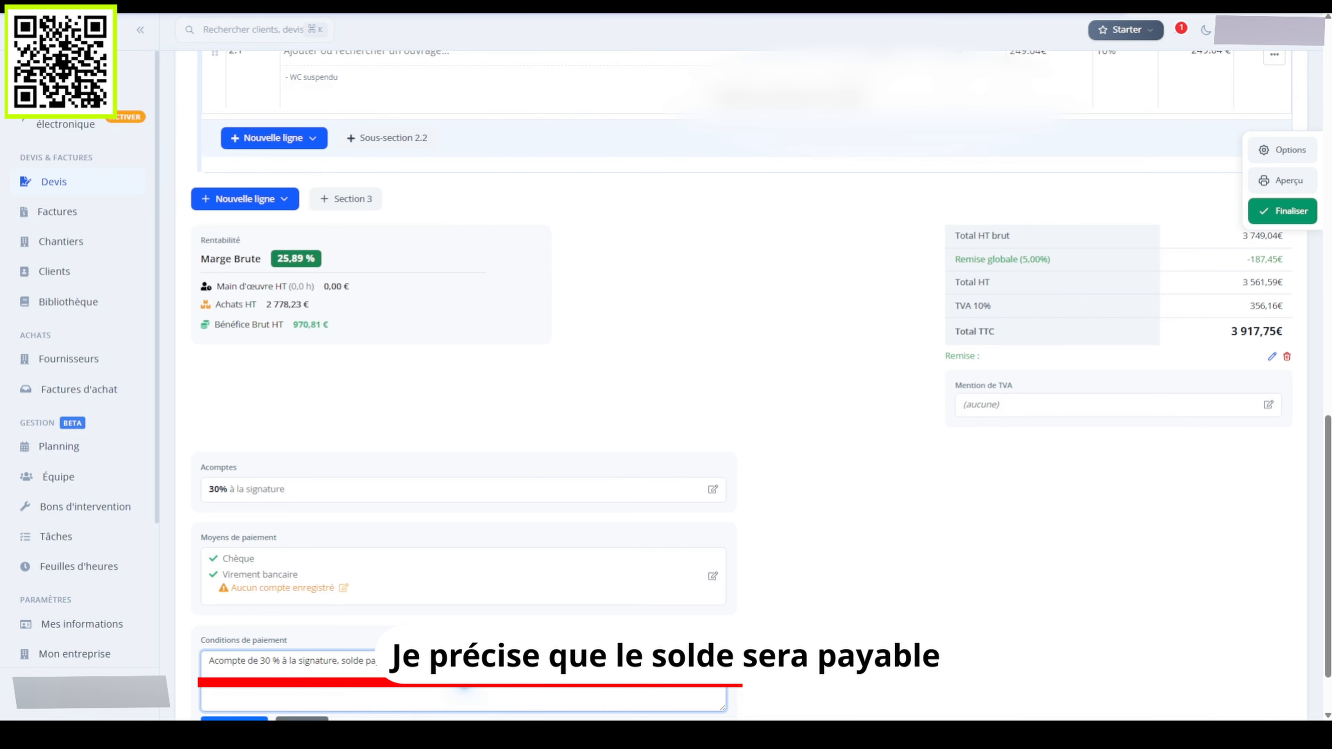
{"action": "type", "text": "yable à réception des travaux."}
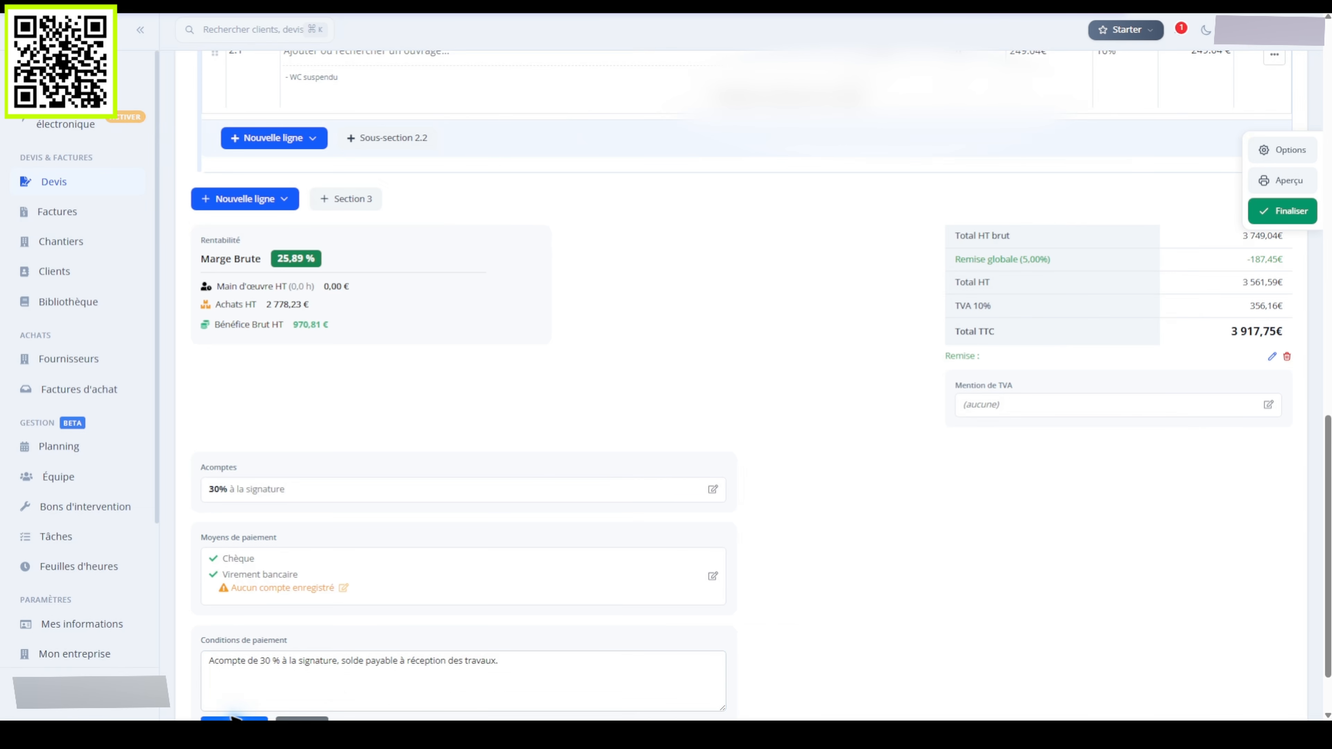
{"action": "left_click", "coordinate": [461, 679]}
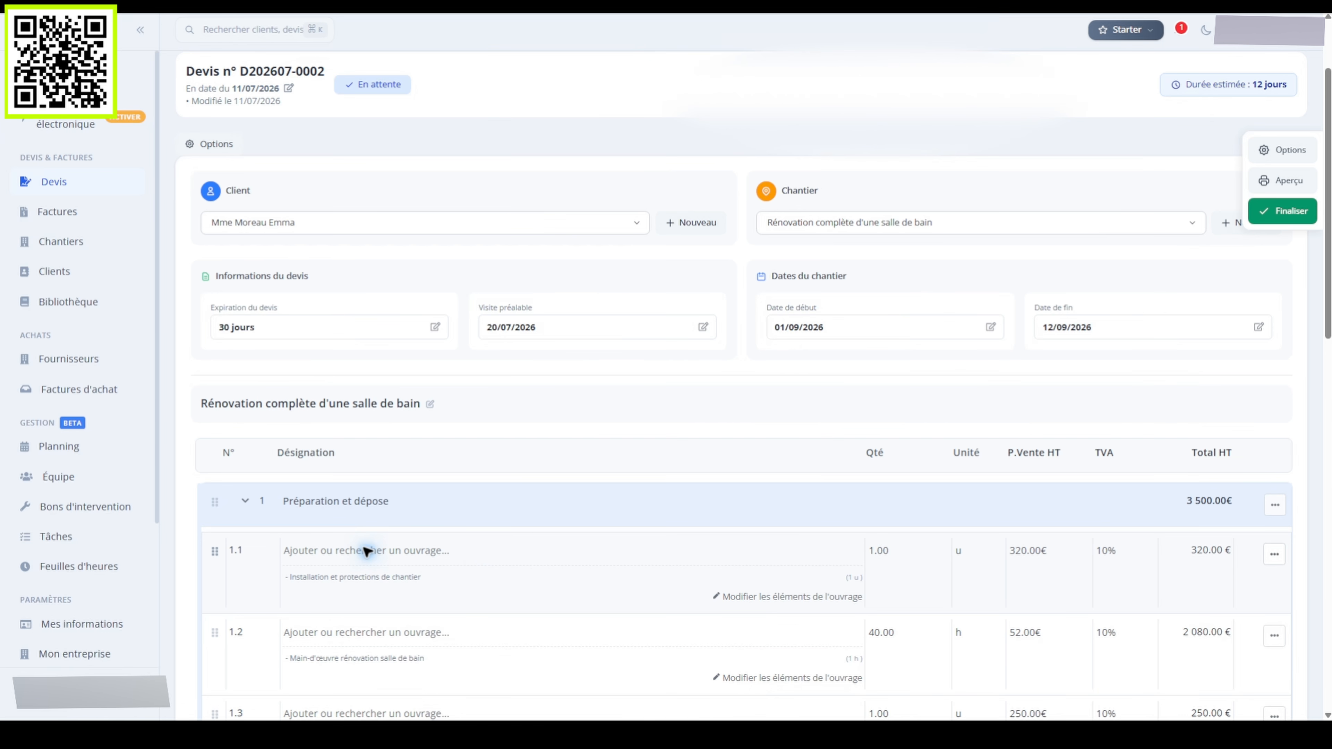
{"action": "left_click", "coordinate": [364, 551]}
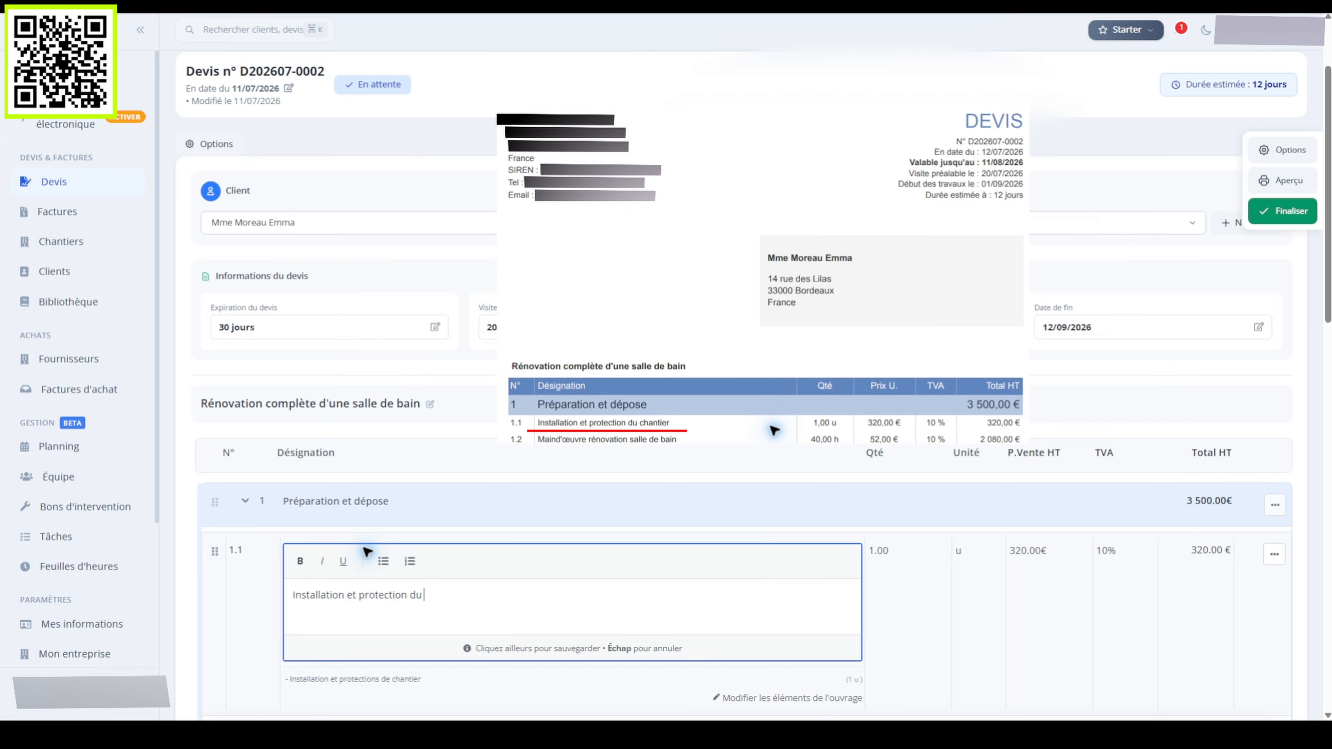
Fill lines 1.1–1.3, including 'Installation et protection du chantier' and 'Location d'une benne et matériel de protection'
{"action": "type", "text": "Installation et protection du chantier"}
{"action": "left_click", "coordinate": [170, 495]}
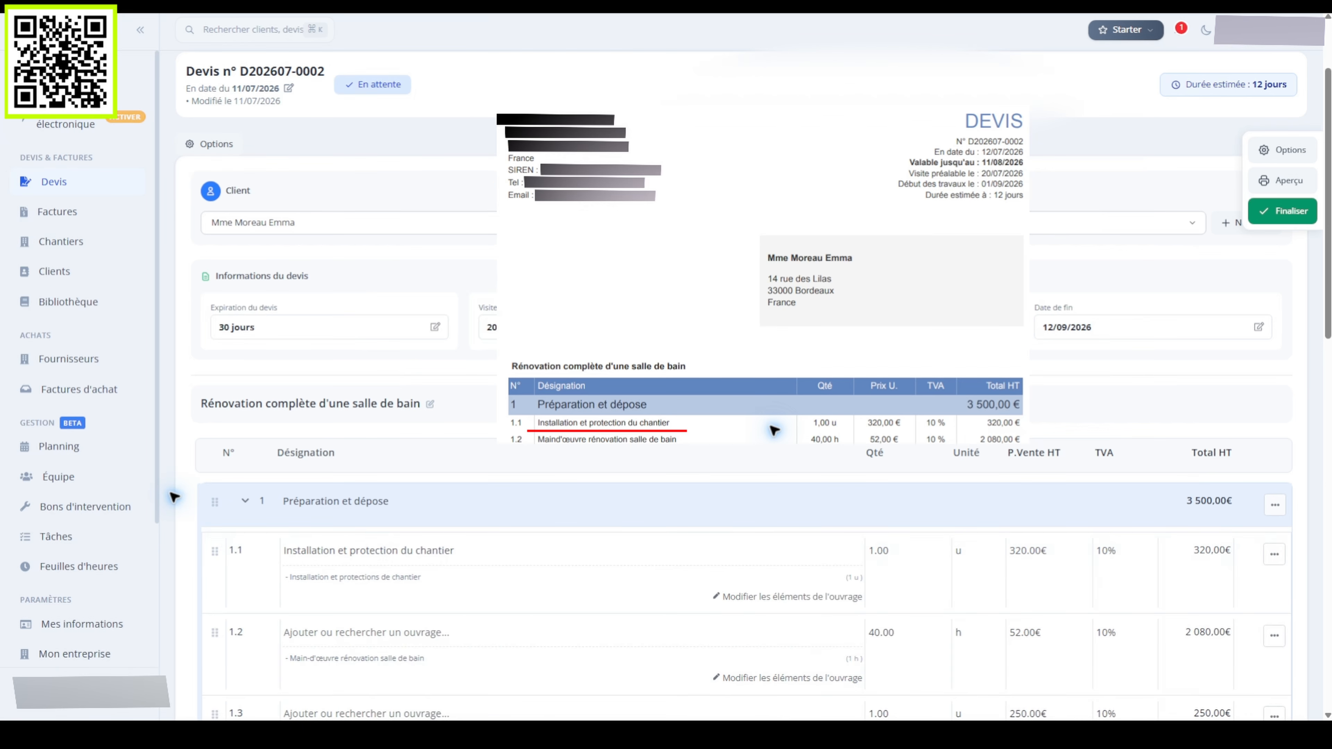
{"action": "left_click", "coordinate": [365, 632]}
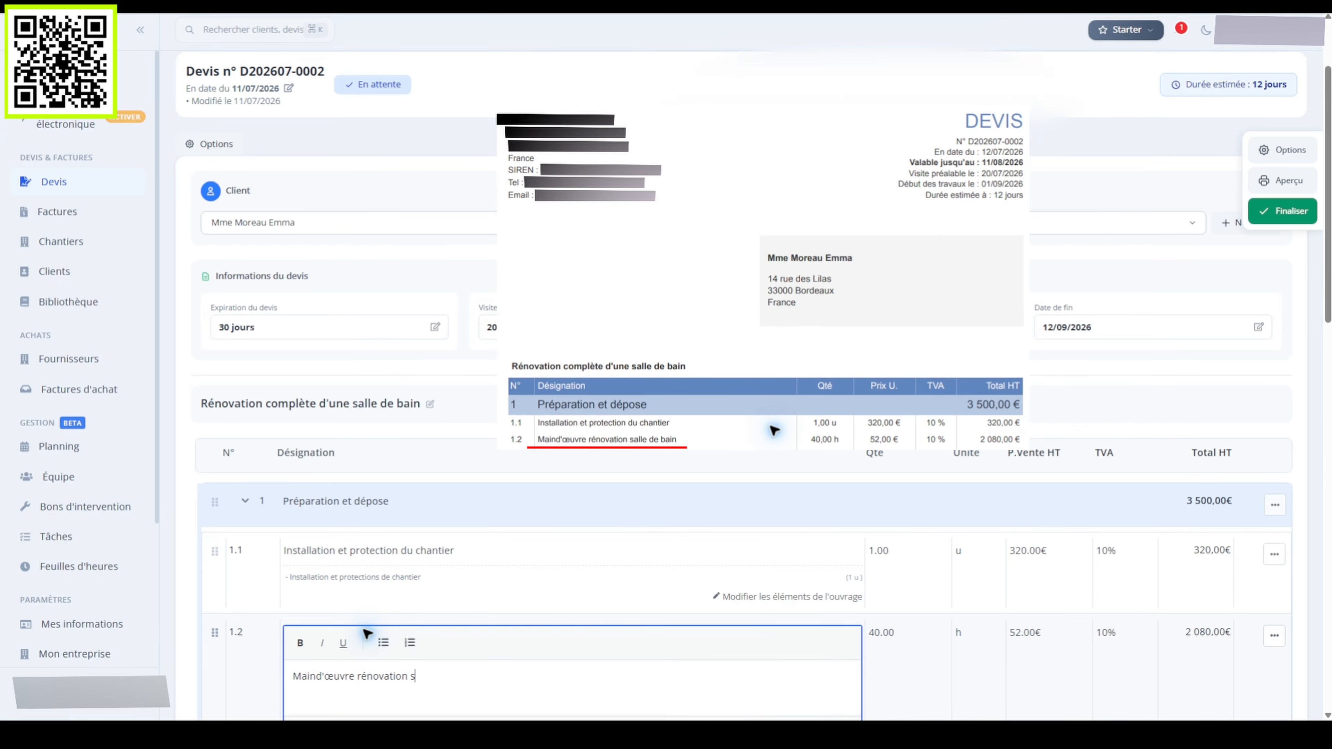
{"action": "type", "text": "n"}
{"action": "left_click", "coordinate": [172, 498]}
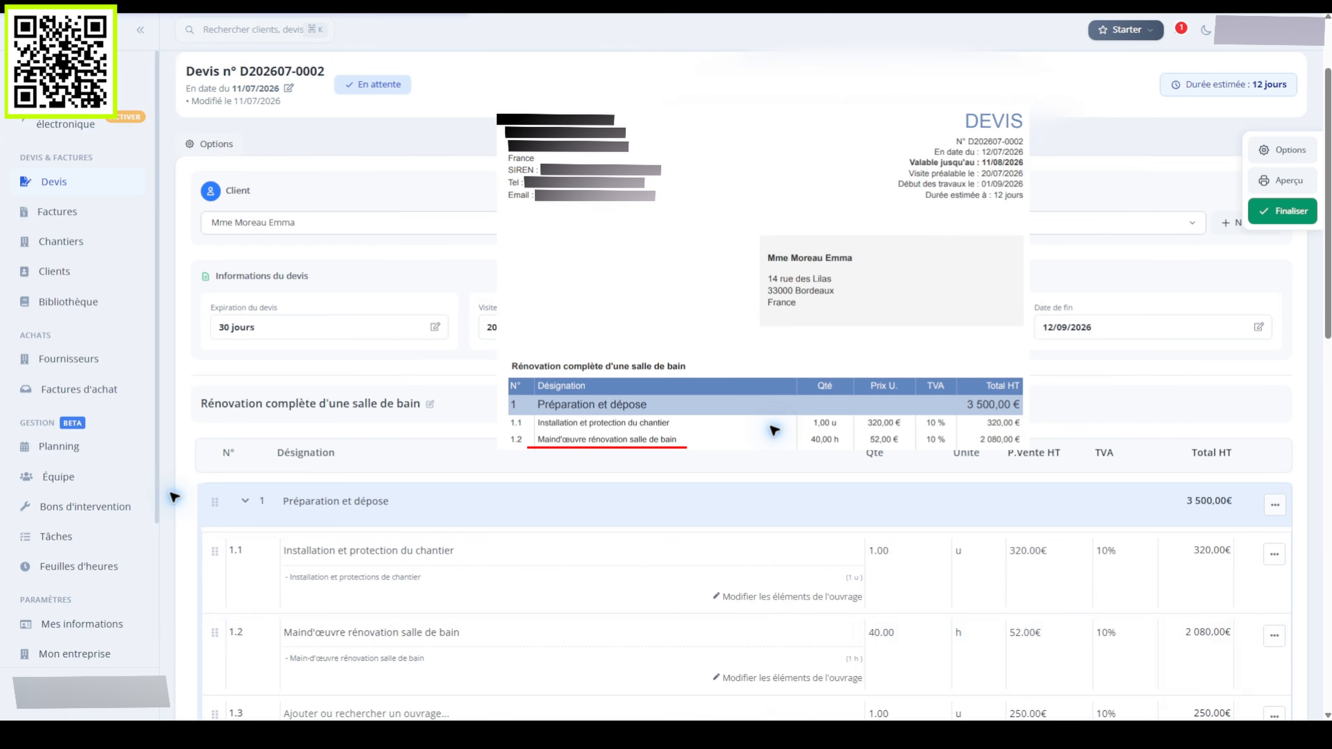
{"action": "left_click", "coordinate": [369, 713]}
{"action": "type", "text": "Loc"}
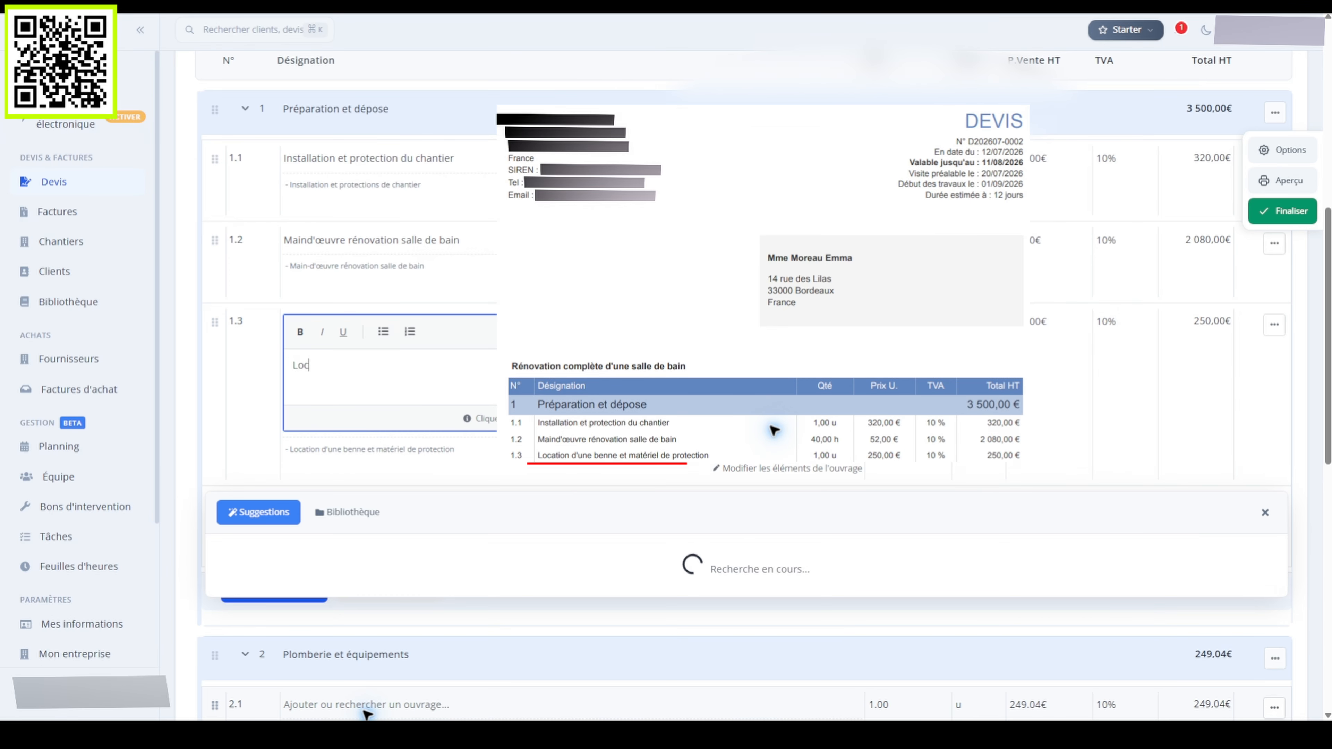
{"action": "type", "text": "ation d'une benne et matériel de protection"}
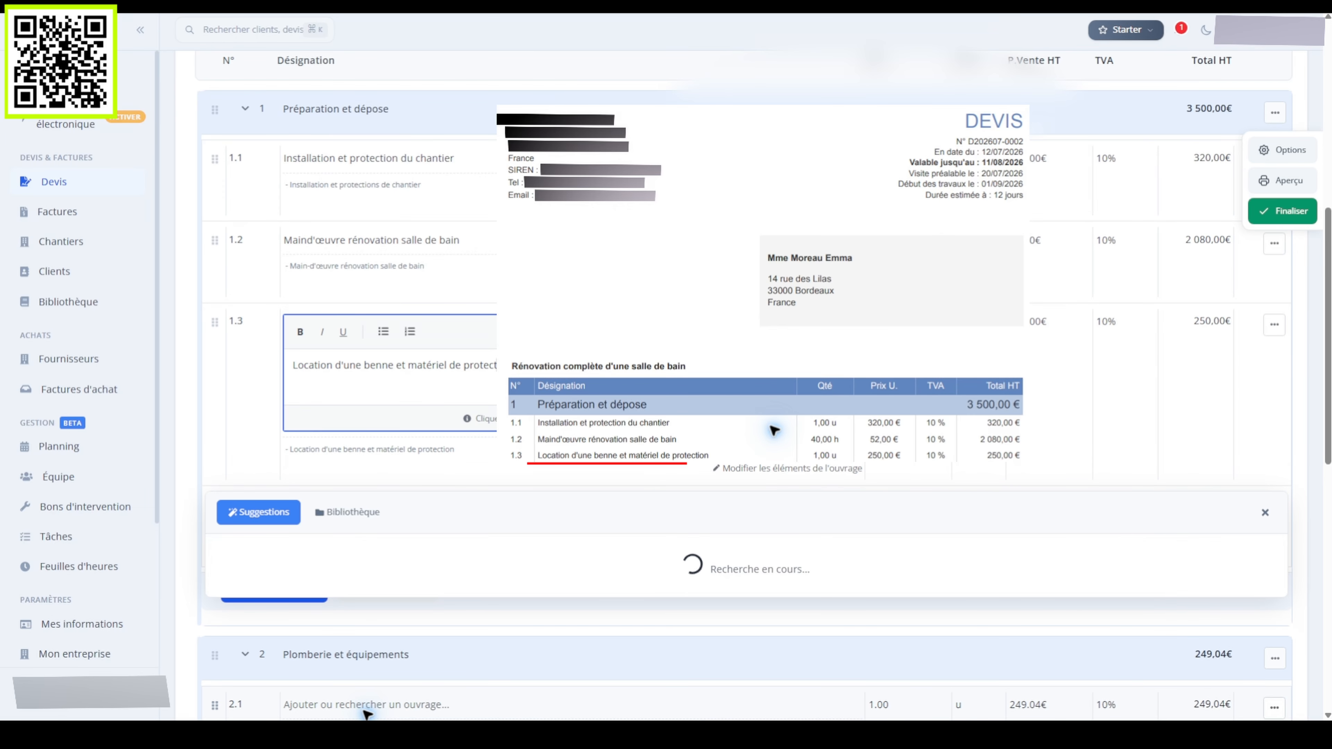
{"action": "left_click", "coordinate": [174, 497]}
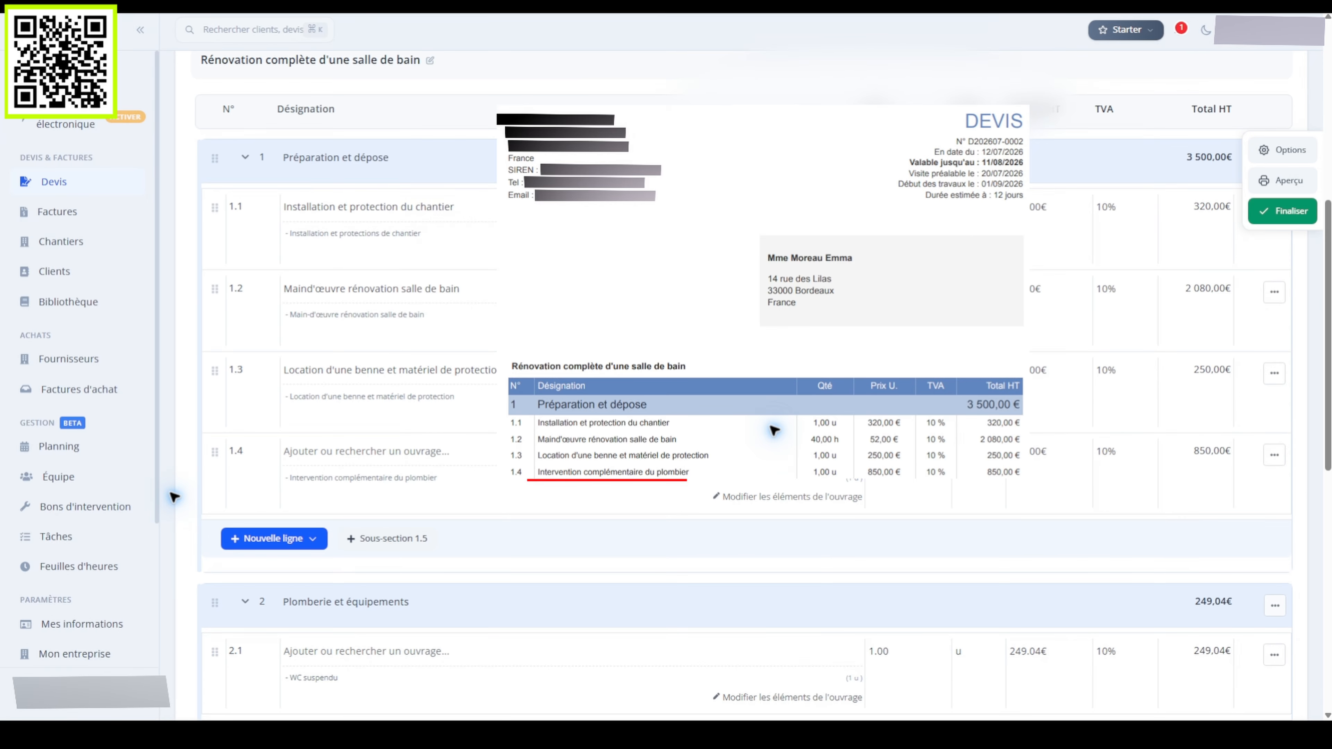
Name line 1.4 'Intervention complémentaire du plombier' and line 2.1 'WC suspendu'
{"action": "left_click", "coordinate": [367, 452]}
{"action": "type", "text": "Intervent"}
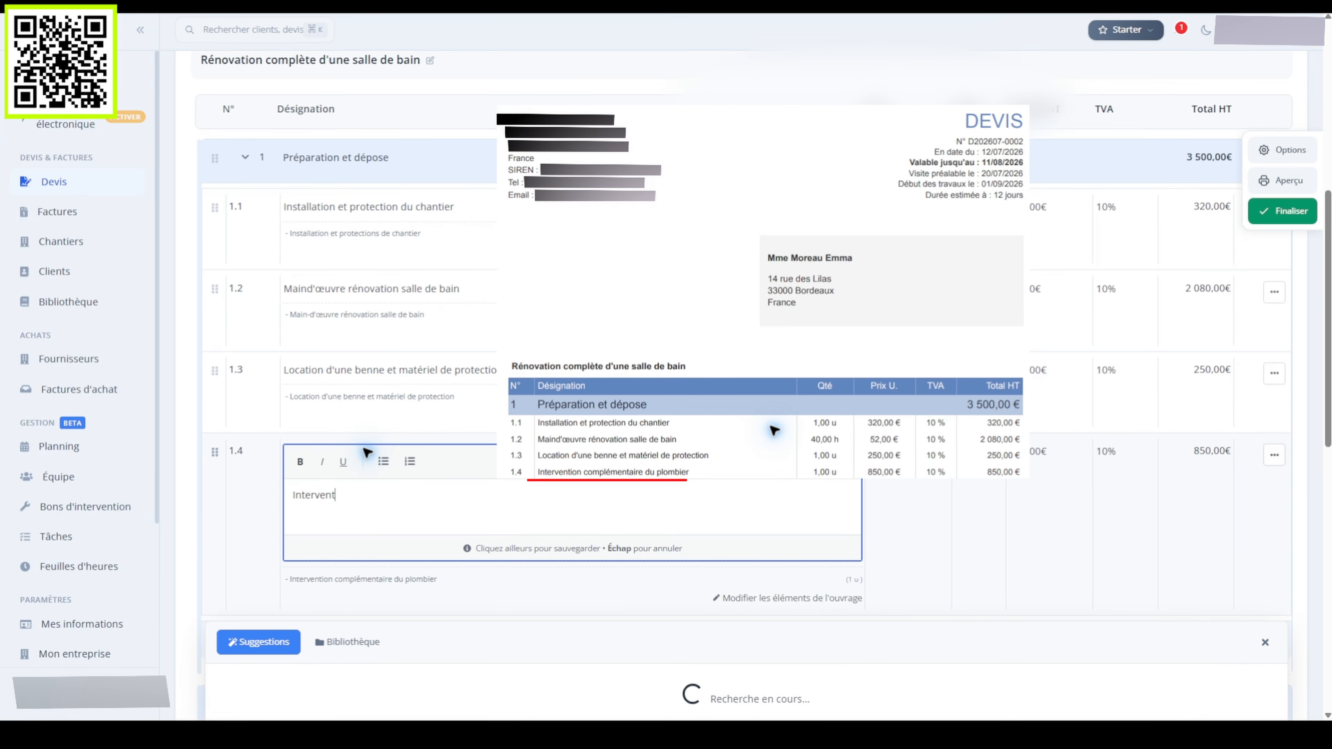
{"action": "type", "text": "ion complémentaire du plombier"}
{"action": "left_click", "coordinate": [173, 371]}
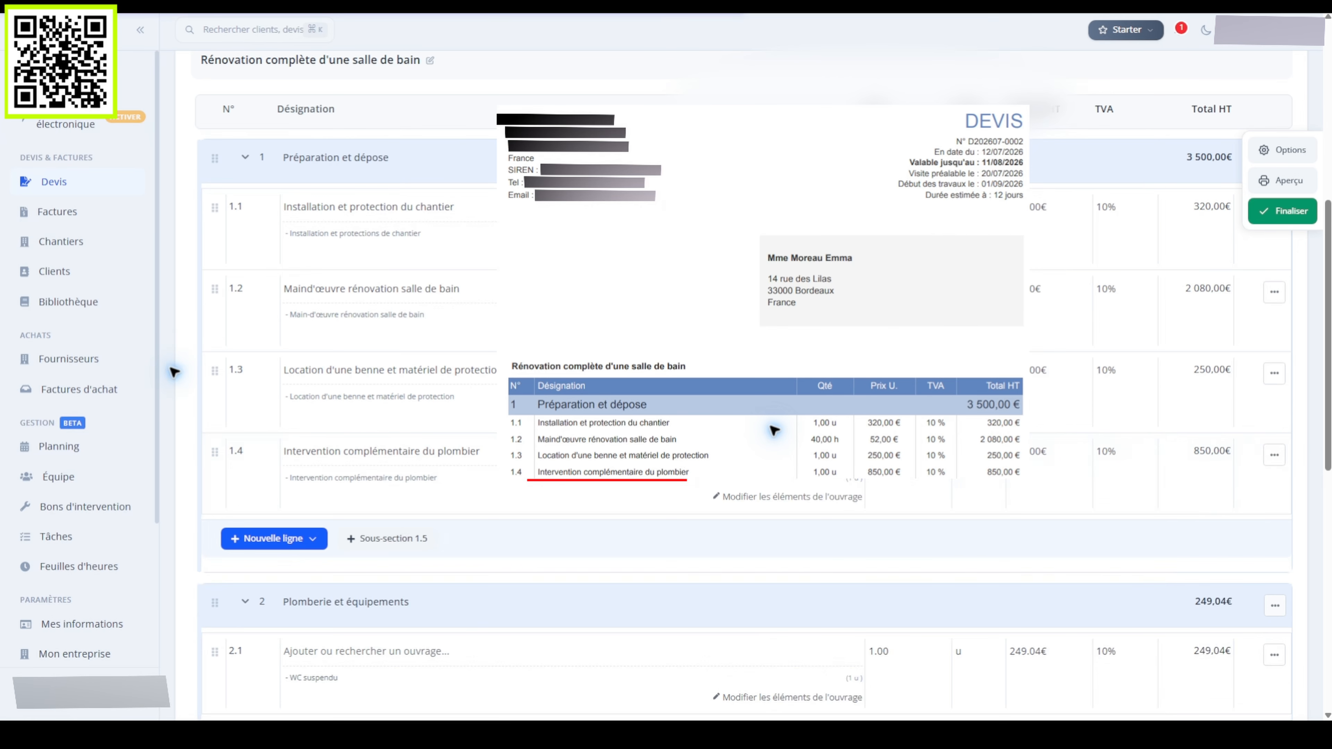
{"action": "left_click", "coordinate": [367, 650]}
{"action": "type", "text": "WC s"}
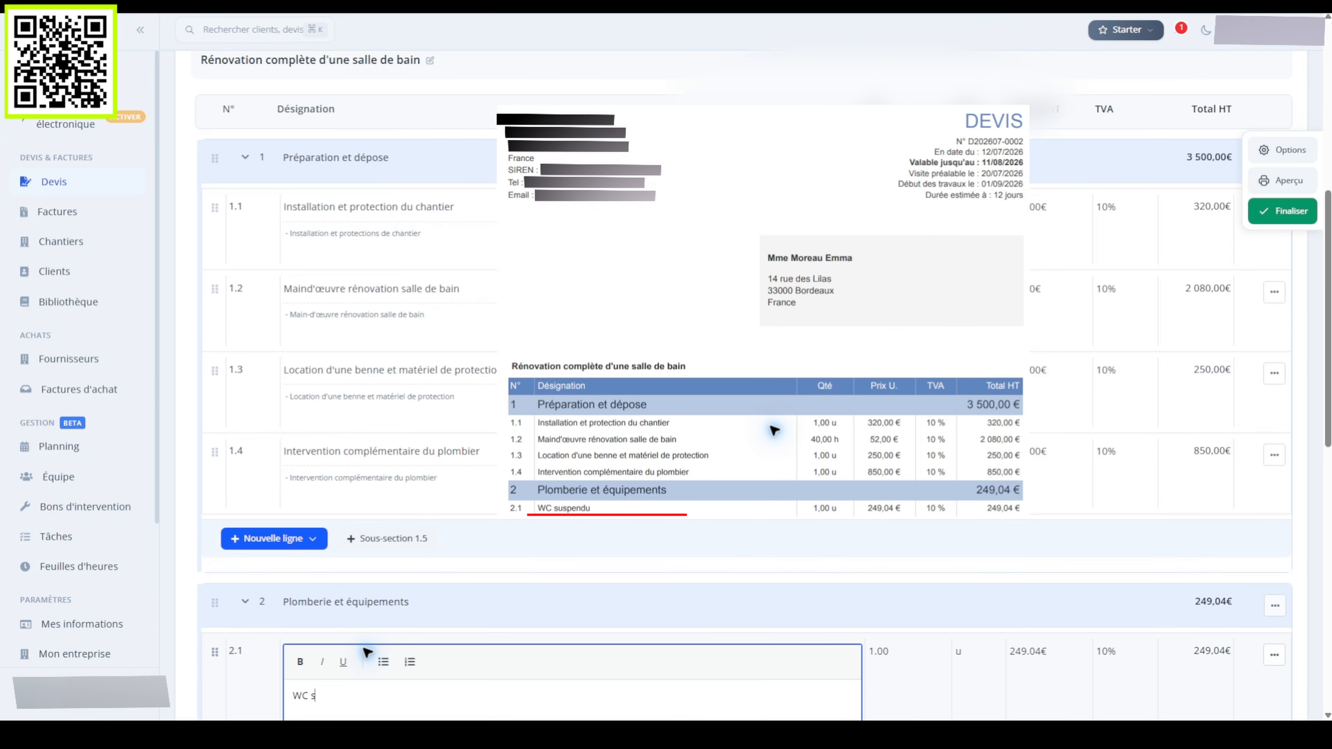
{"action": "type", "text": "uspendu"}
{"action": "left_click", "coordinate": [174, 538]}
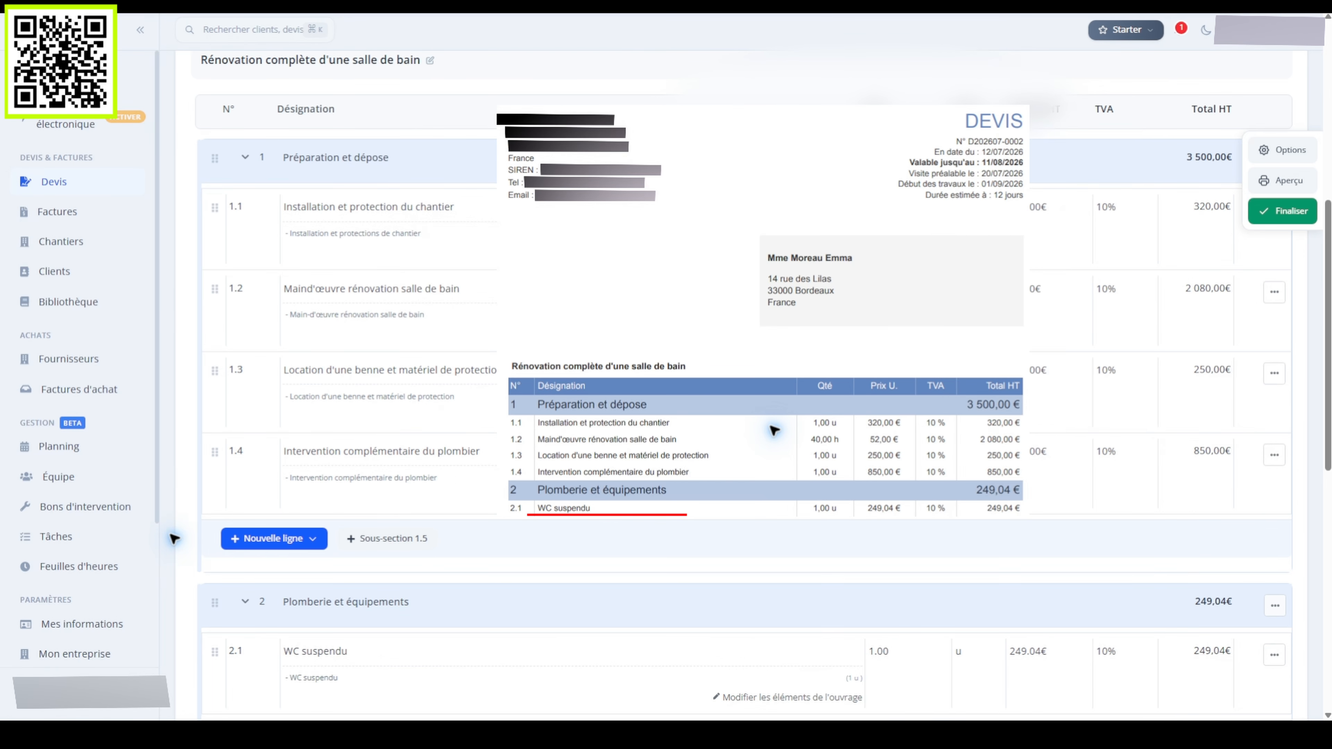
{"action": "scroll", "coordinate": [818, 496], "scroll_direction": "down", "scroll_amount": 8}
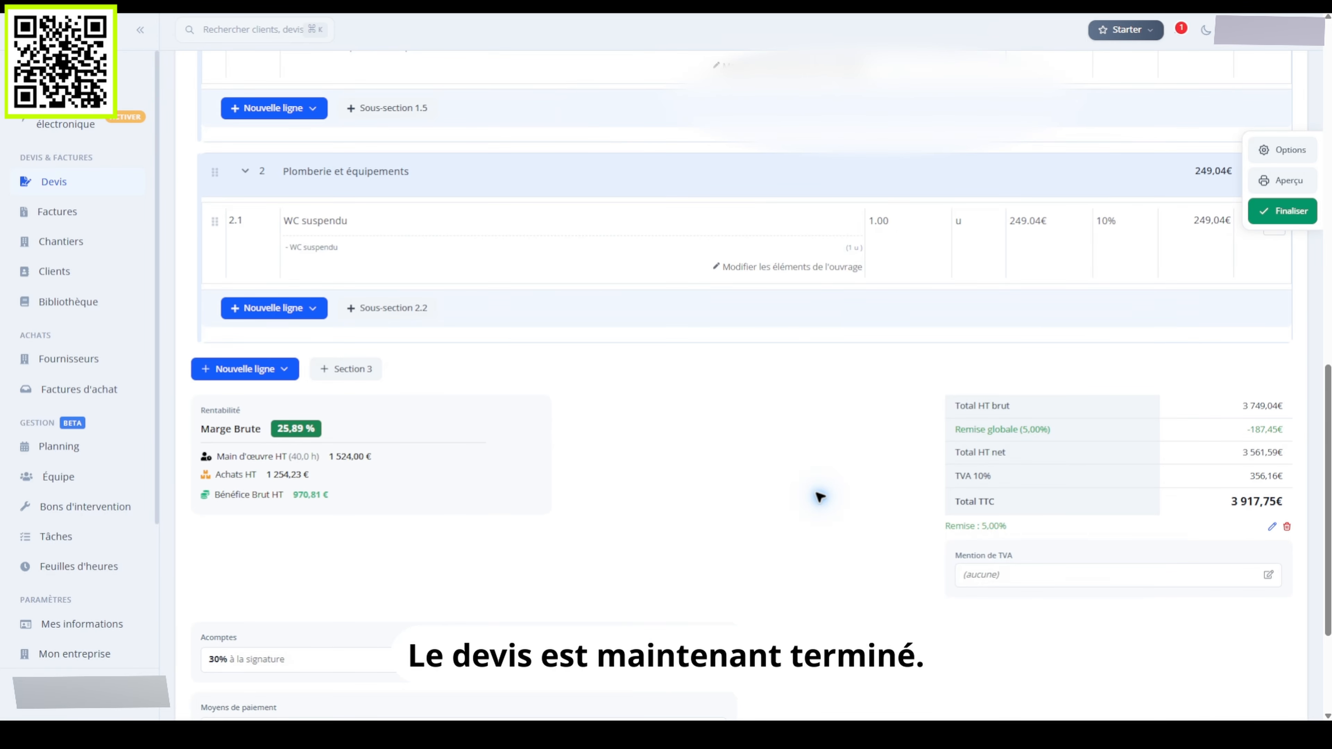
{"action": "scroll", "coordinate": [786, 419], "scroll_direction": "up", "scroll_amount": 8}
Generate the Aperçu PDF preview of the quote showing the 30 % deposit and net total
{"action": "left_click", "coordinate": [1280, 180]}
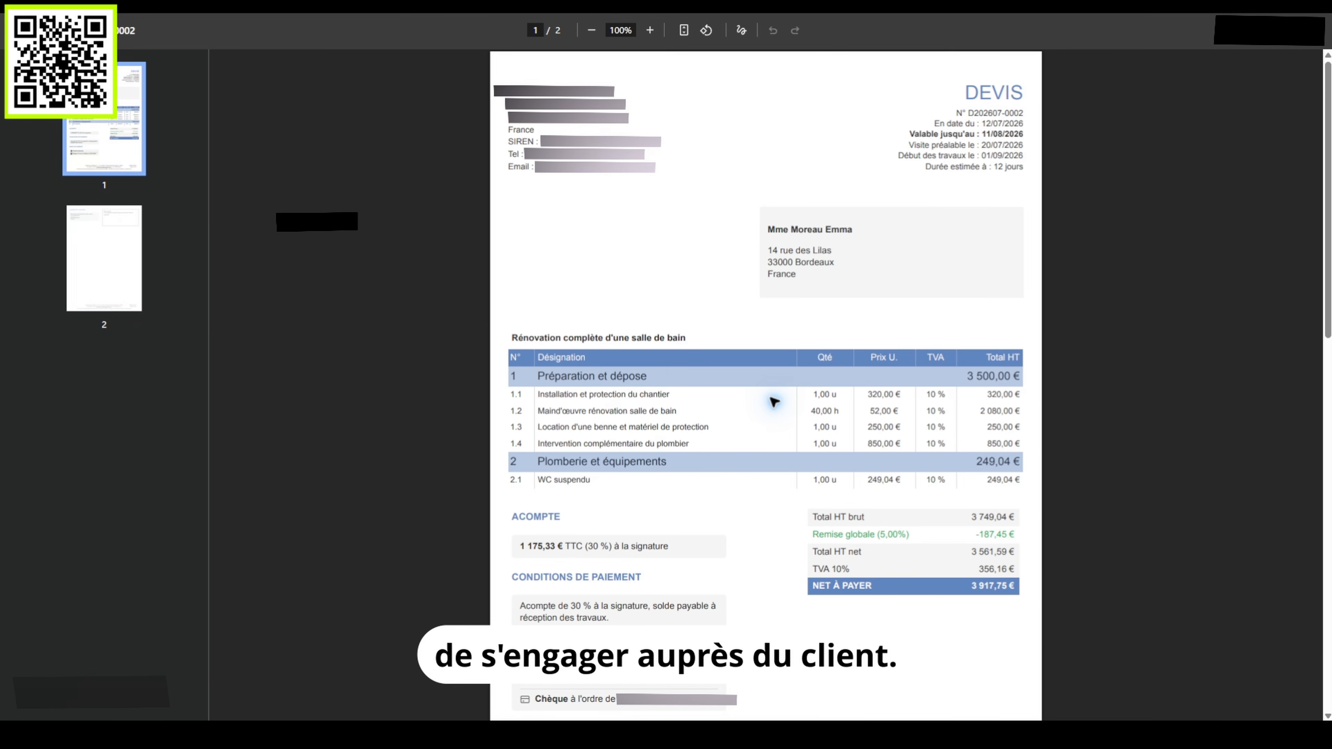
Show page 2 of the quote PDF with the worksite address and 'Lu et approuvé' box
{"action": "left_click", "coordinate": [104, 257]}
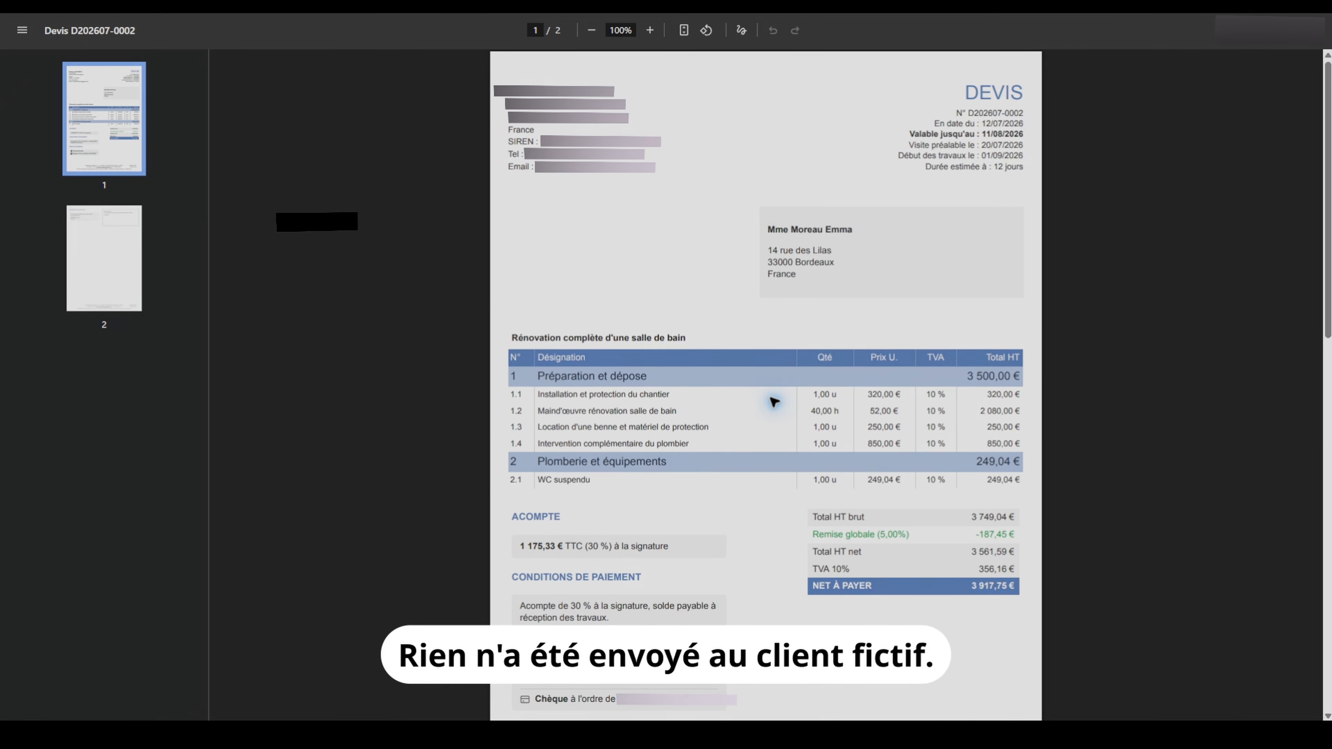
{"action": "left_click", "coordinate": [104, 257]}
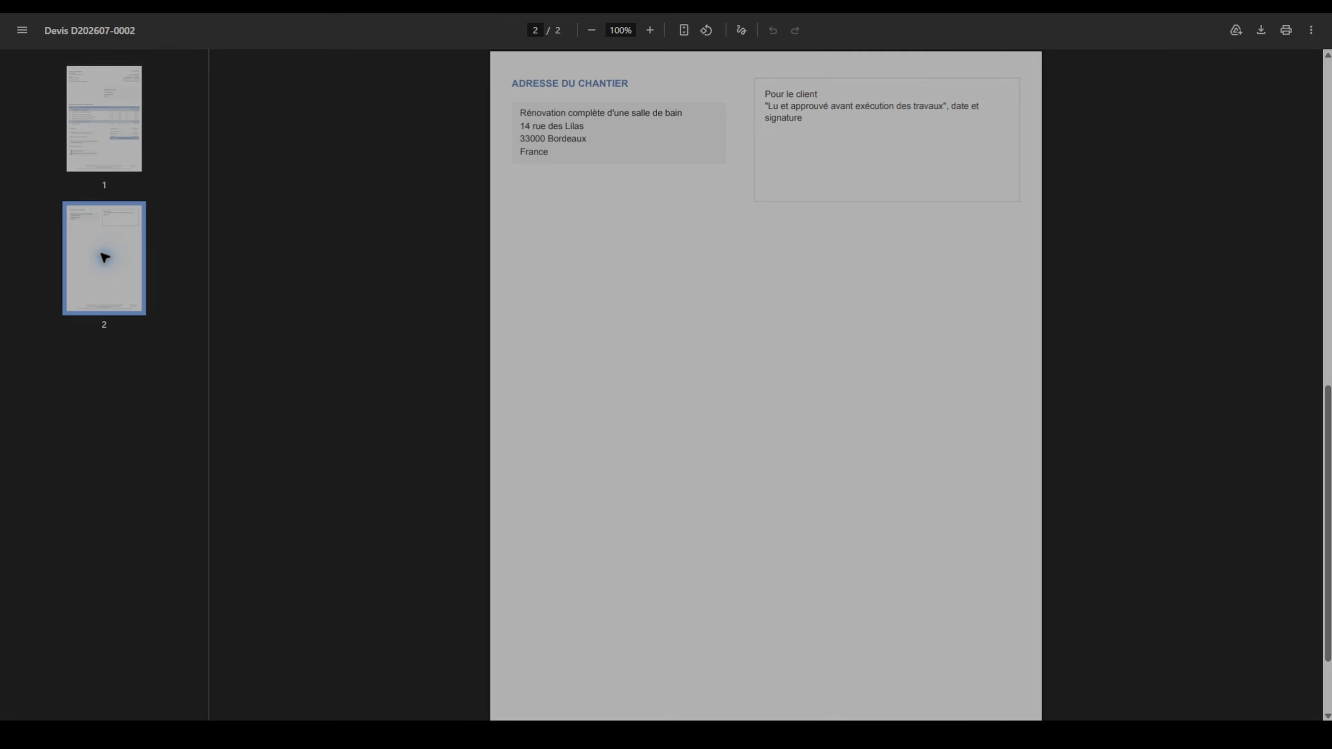